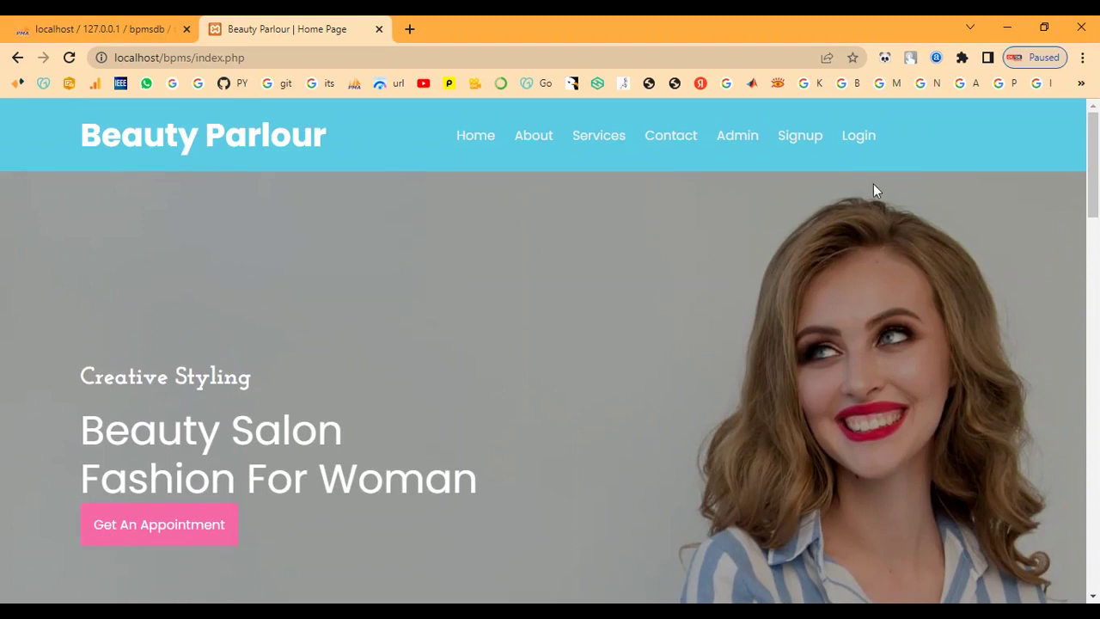
# Browse the About Us page, scrolling through its content
pyautogui.click(534, 136)
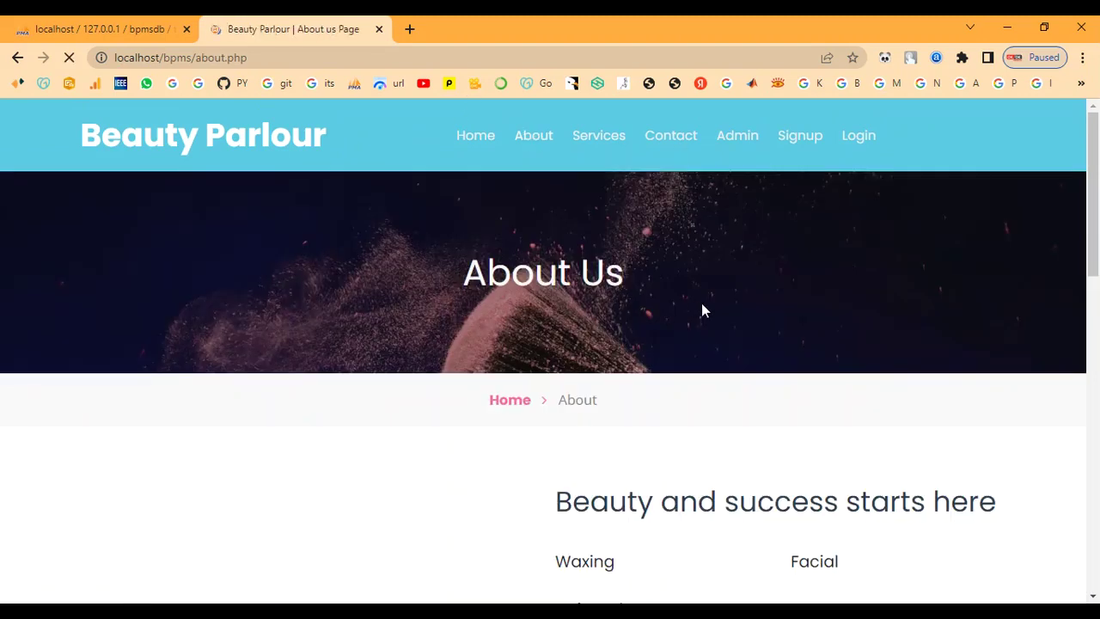
pyautogui.scroll(-4, 702, 309)
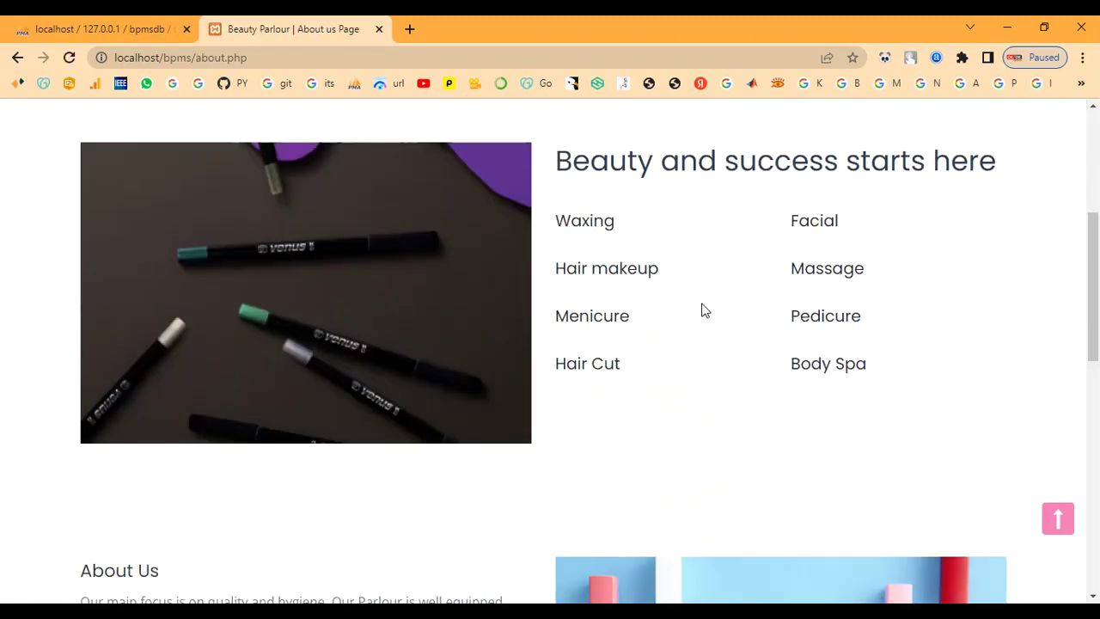
pyautogui.scroll(-5, 701, 310)
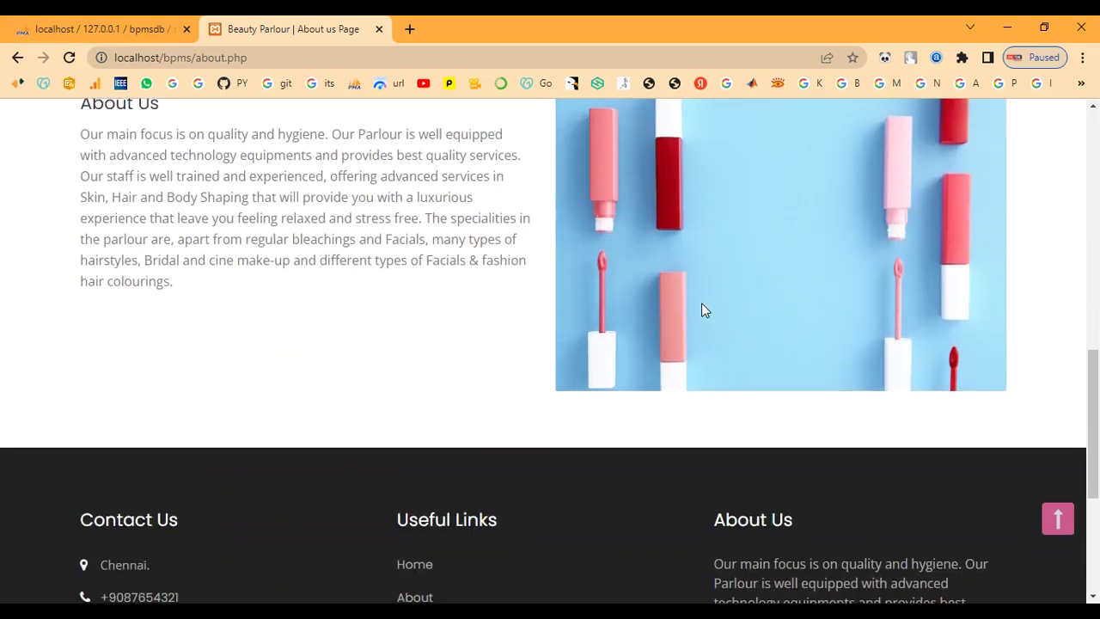
pyautogui.scroll(-4, 702, 309)
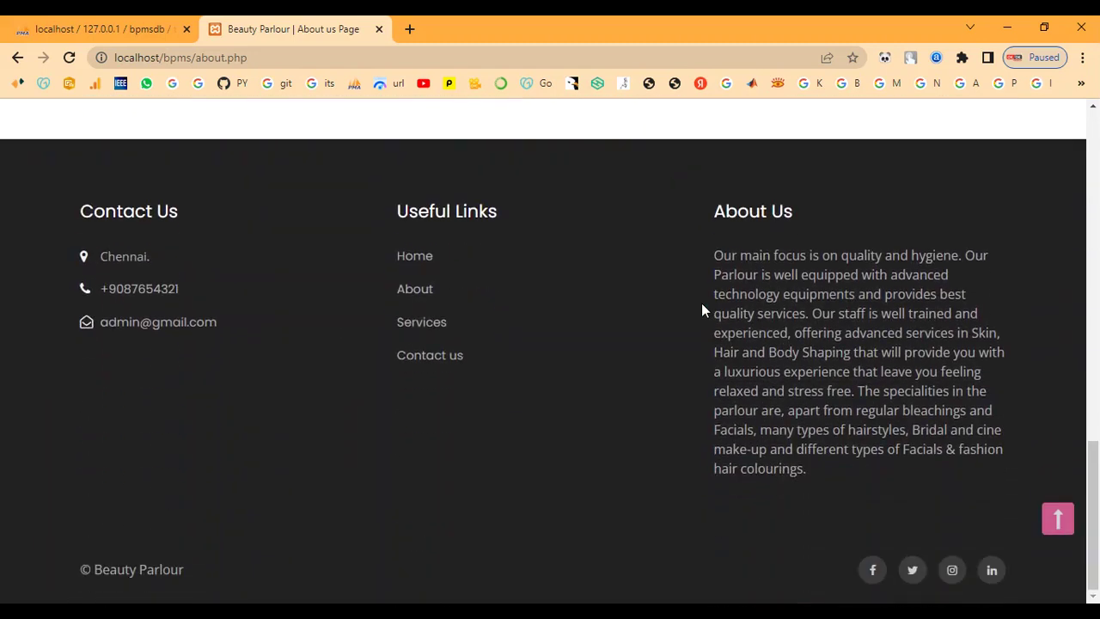
pyautogui.scroll(13, 701, 310)
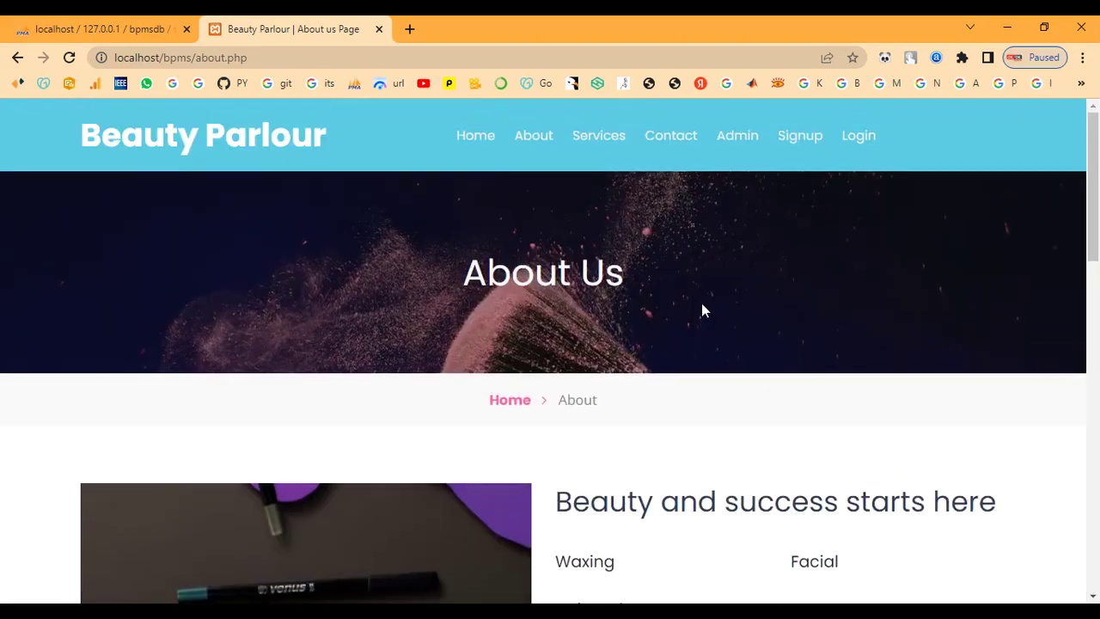
# Scroll through the Services page listing the parlour's offerings
pyautogui.click(610, 142)
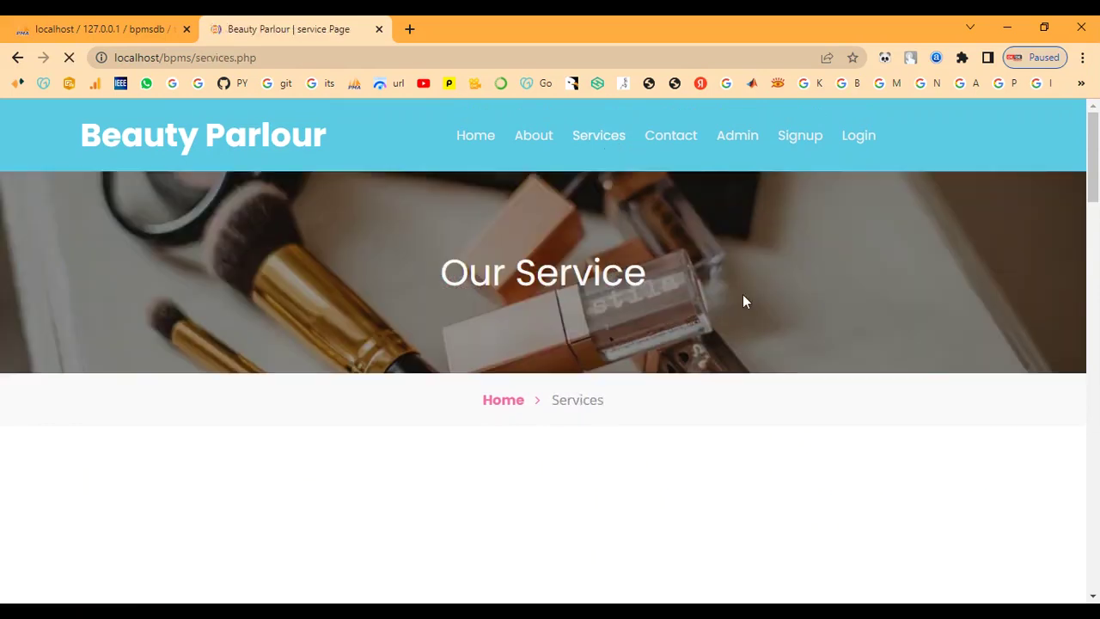
pyautogui.scroll(-4, 744, 300)
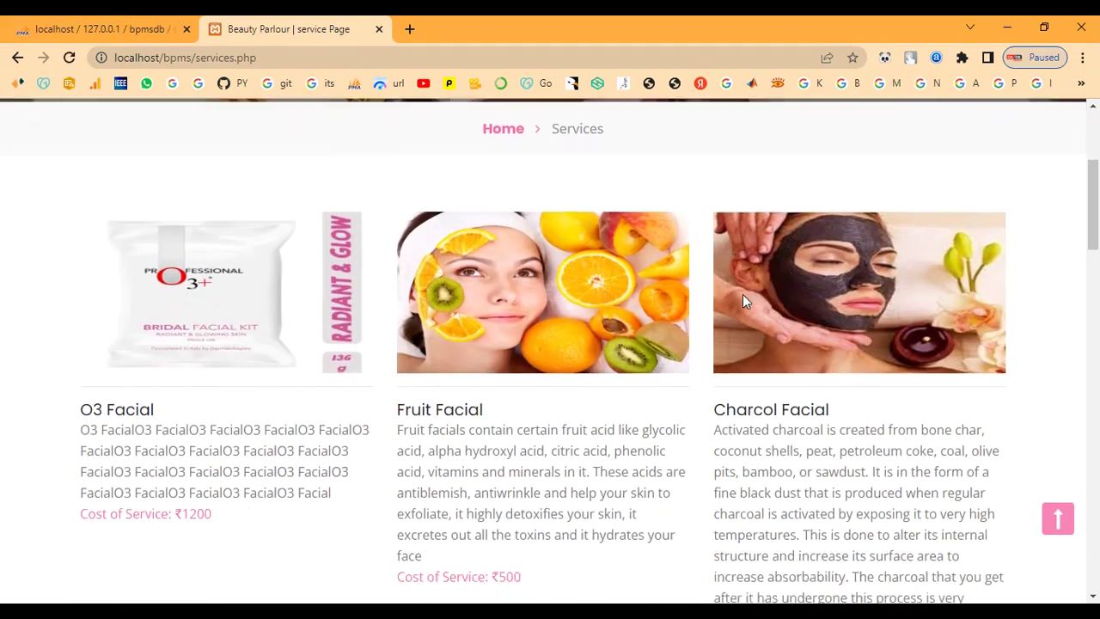
pyautogui.scroll(-4, 743, 294)
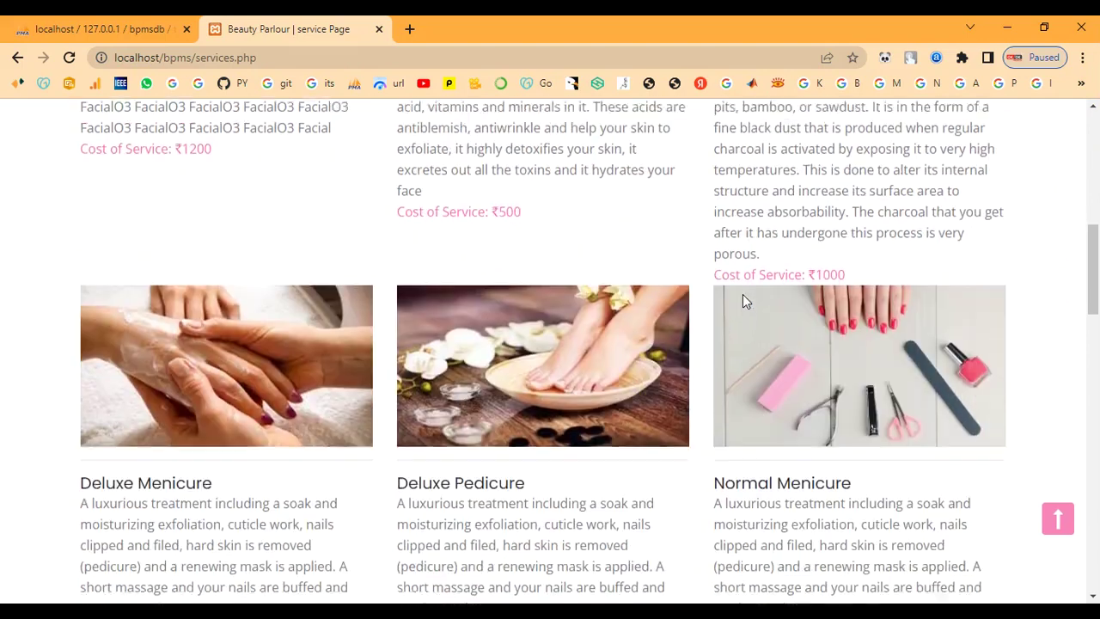
pyautogui.scroll(-4, 742, 294)
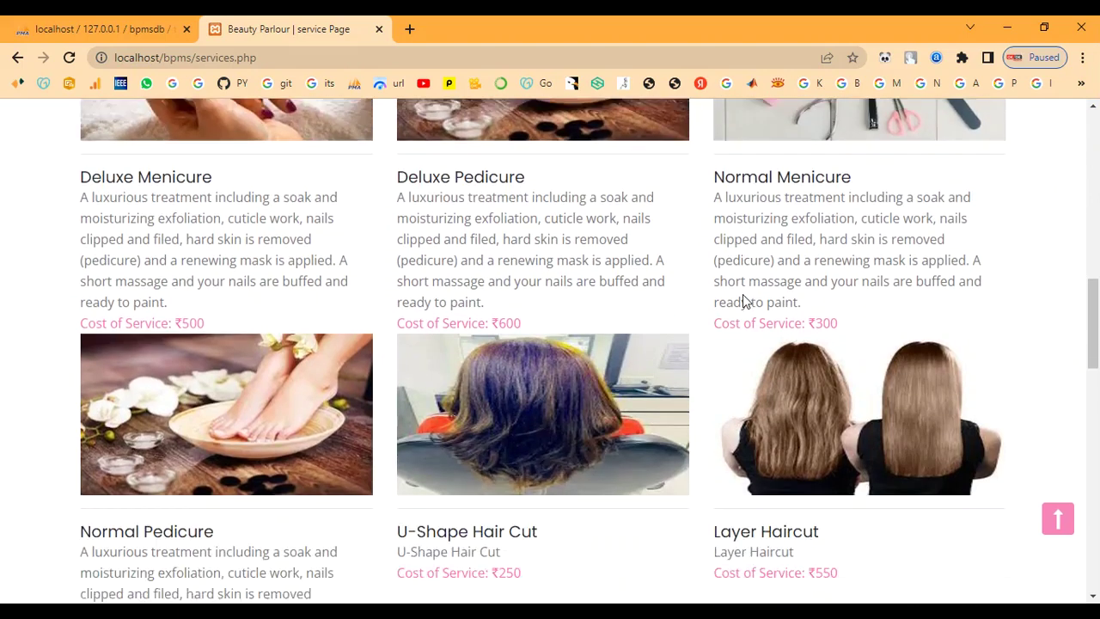
pyautogui.scroll(-7, 743, 294)
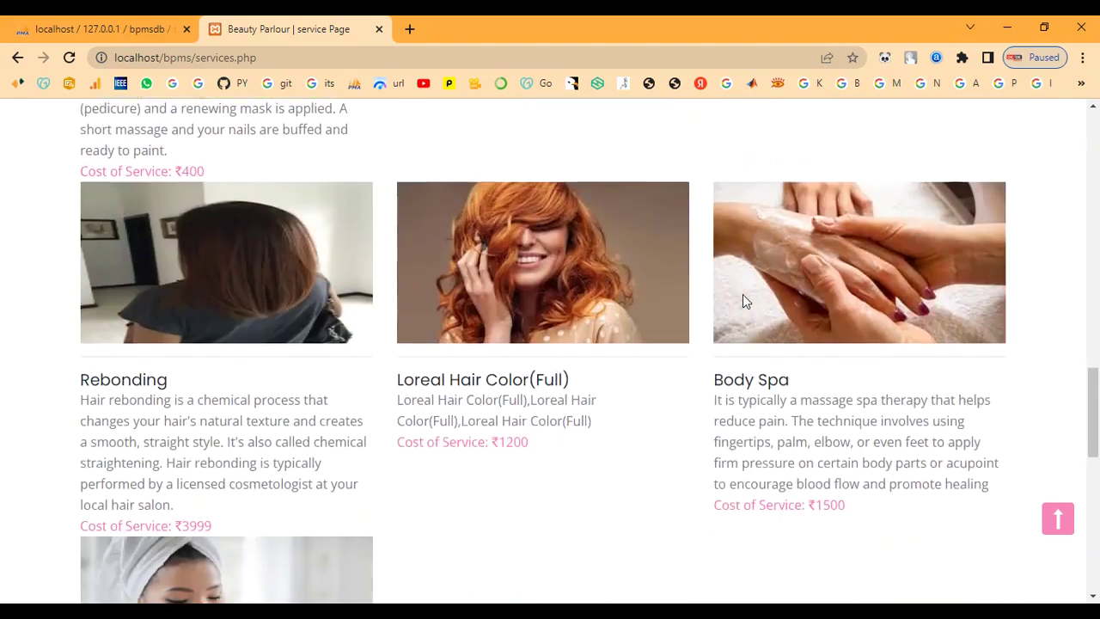
pyautogui.scroll(-3, 744, 300)
pyautogui.scroll(3, 745, 300)
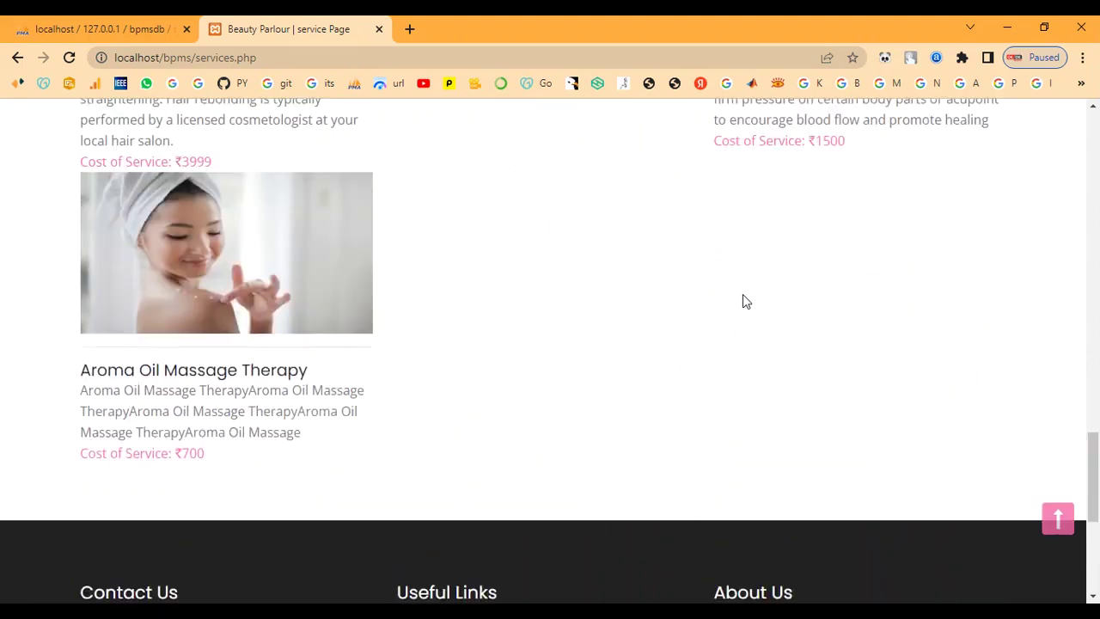
pyautogui.scroll(14, 745, 300)
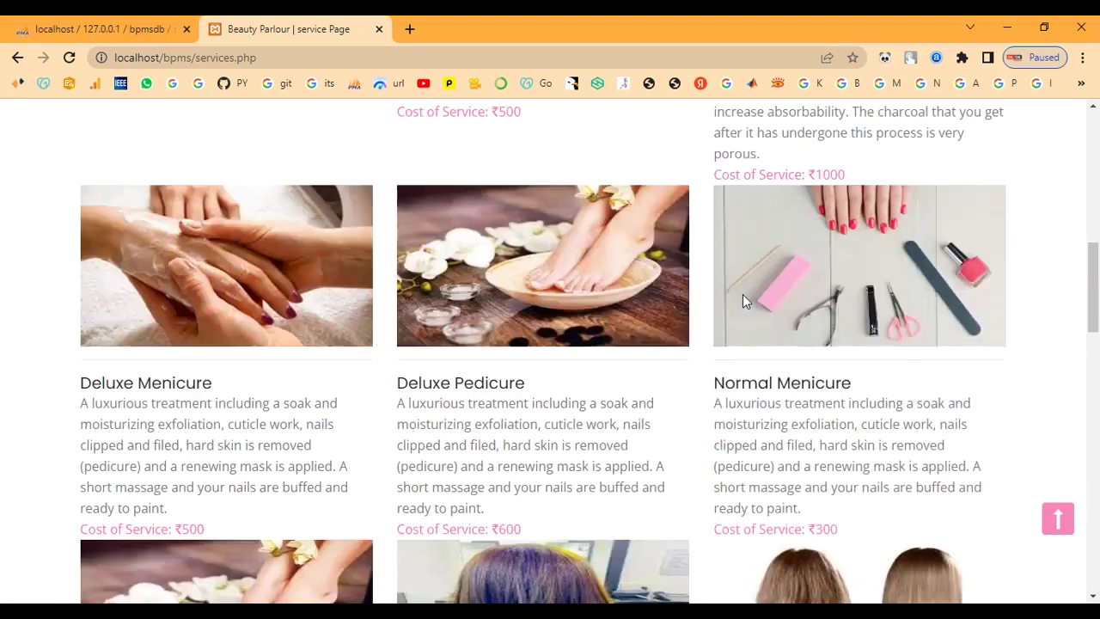
pyautogui.scroll(6, 742, 294)
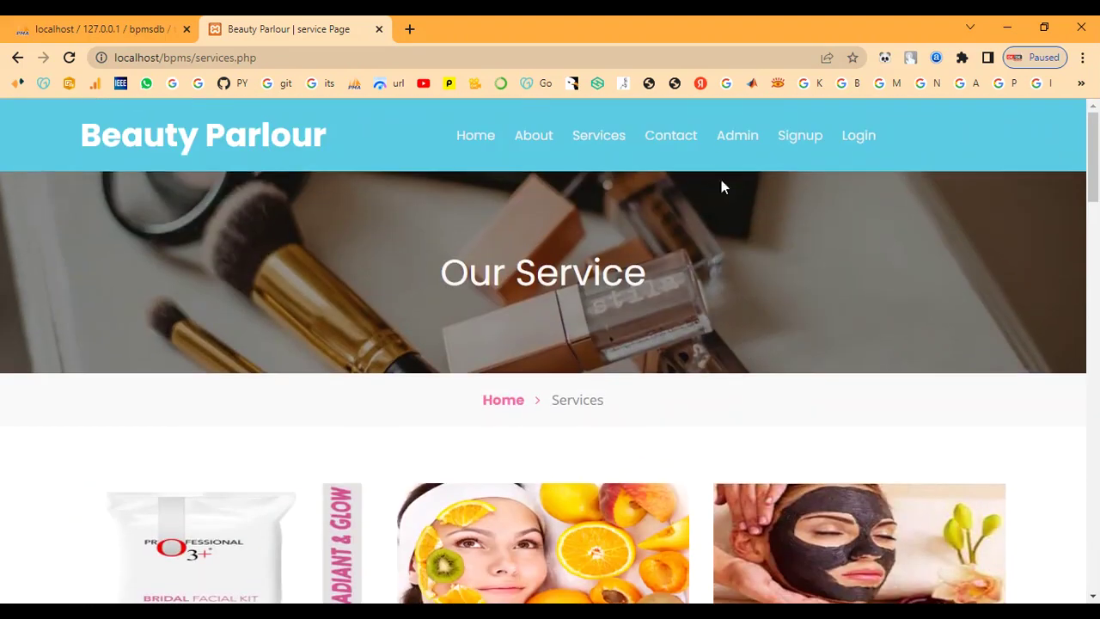
# Look over the Contact Us page, then go to the admin login page
pyautogui.click(667, 136)
pyautogui.scroll(-3, 685, 335)
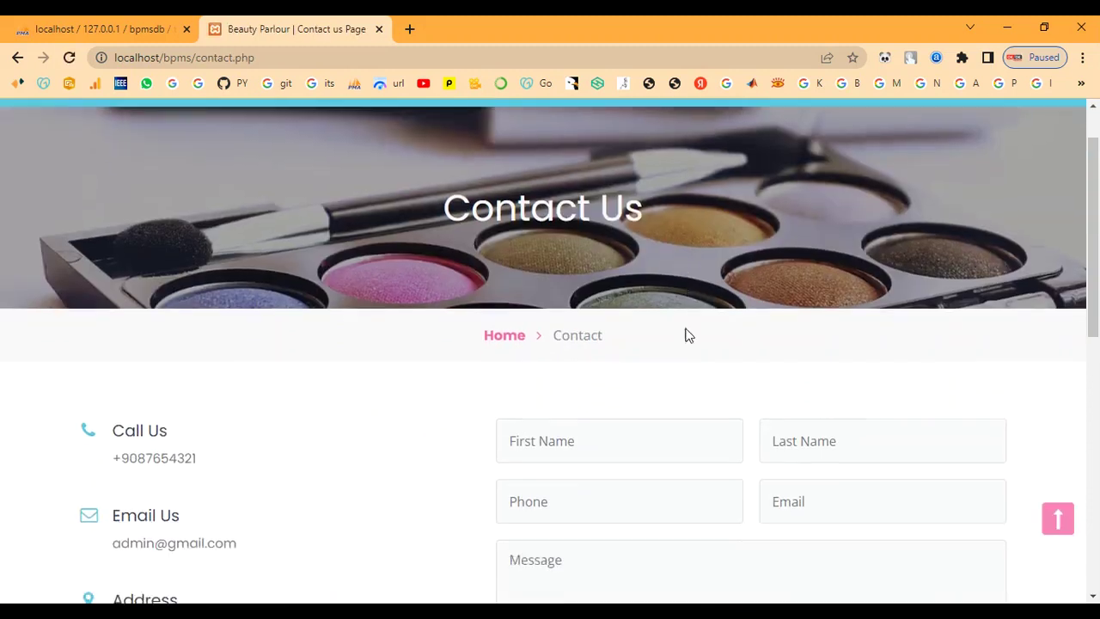
pyautogui.scroll(-6, 684, 331)
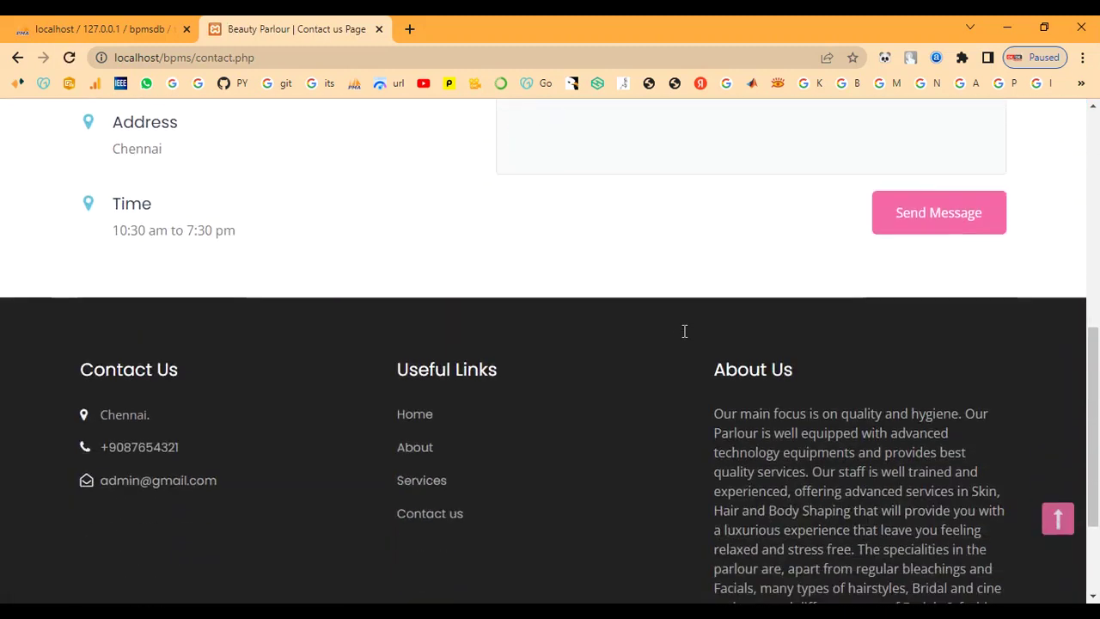
pyautogui.scroll(10, 684, 331)
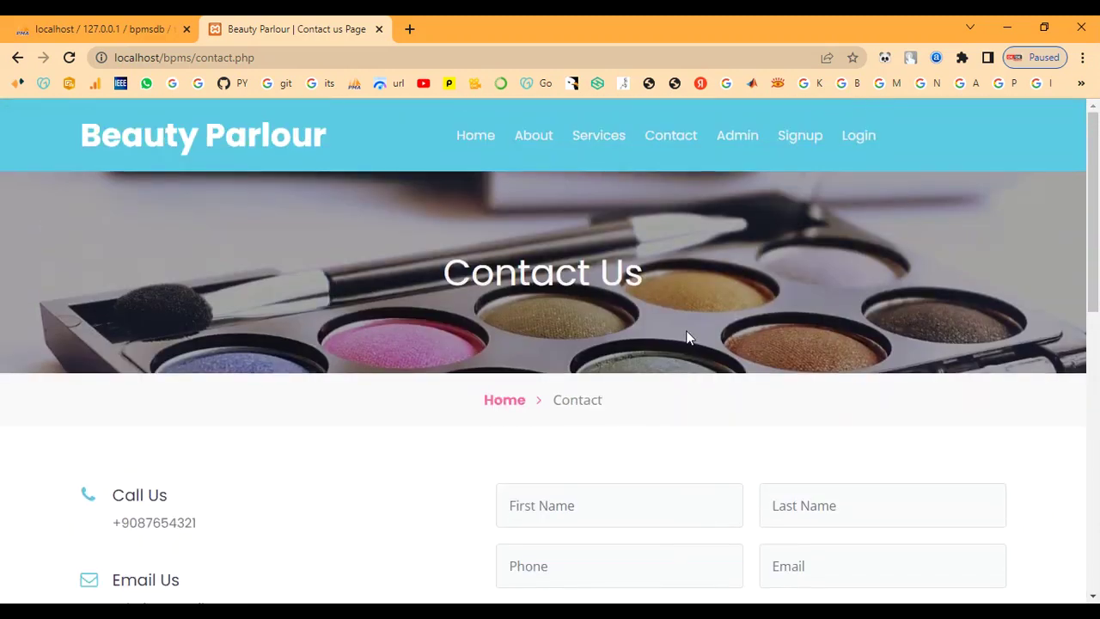
pyautogui.click(739, 136)
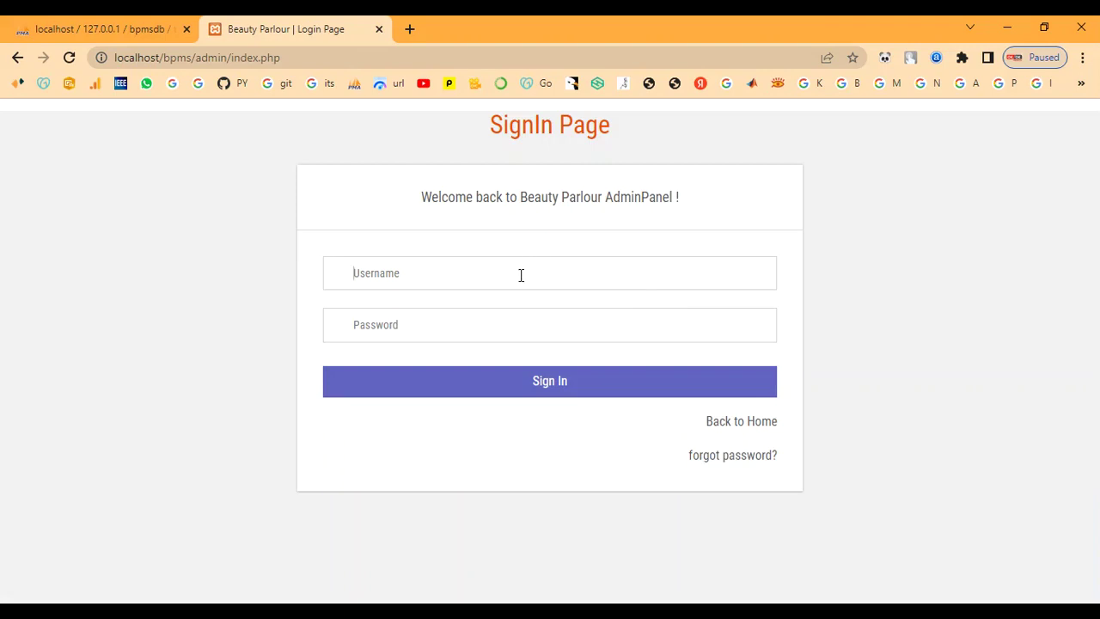
# Sign in with the admin credentials and decline Chrome's offer to save the password
pyautogui.write('aT')
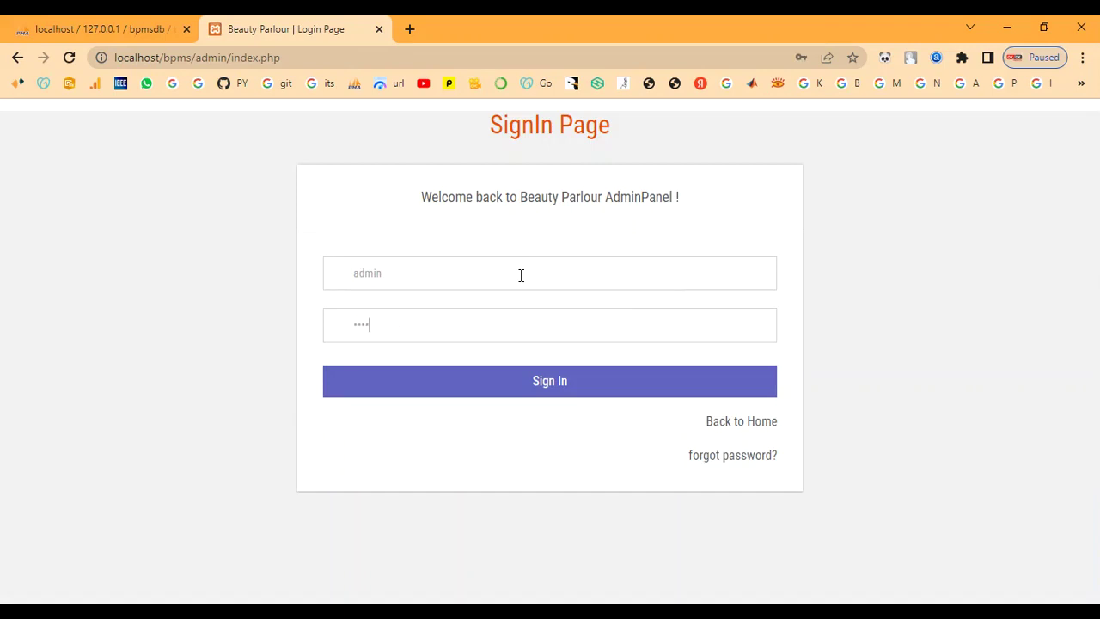
pyautogui.click(484, 381)
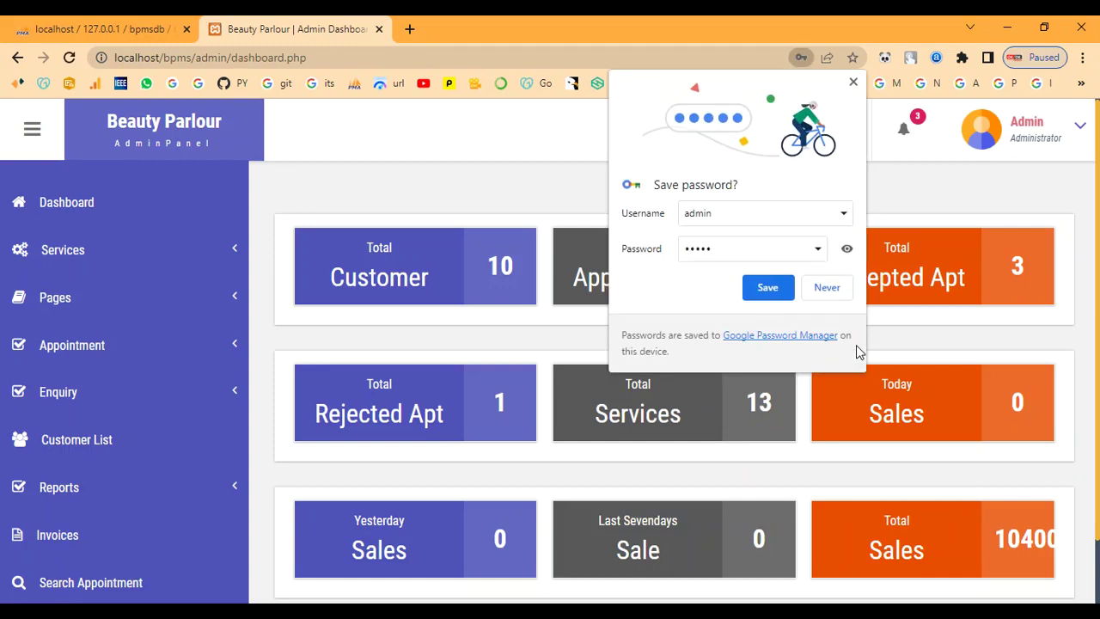
pyautogui.click(845, 290)
pyautogui.click(92, 258)
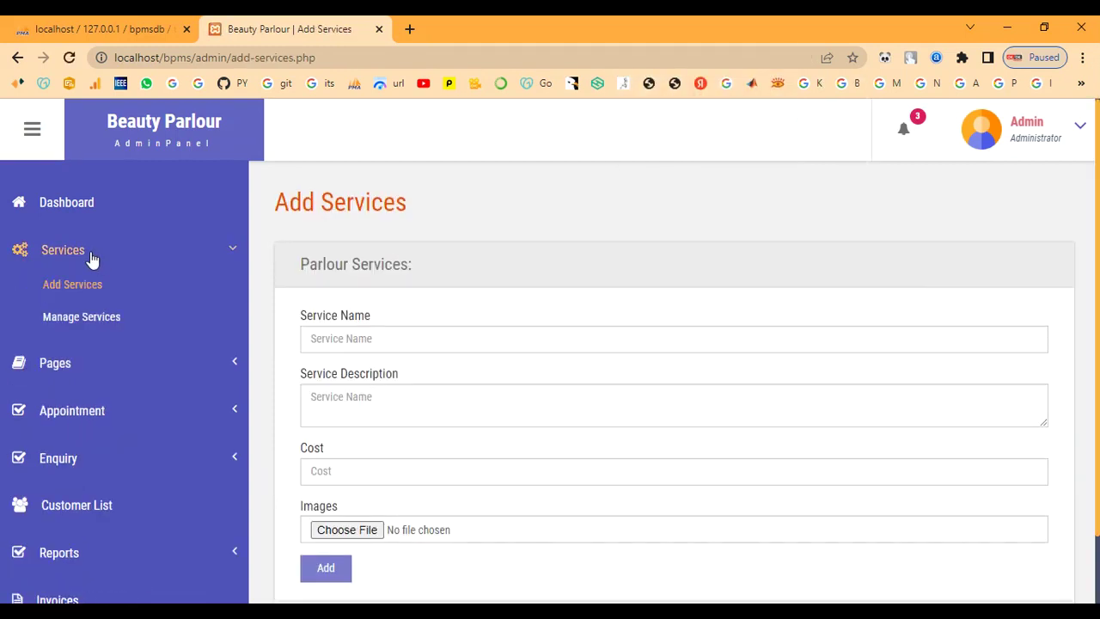
# Scroll the Manage Services table, from O3 Facial to Loreal Hair Color(Full) at 1200
pyautogui.click(70, 317)
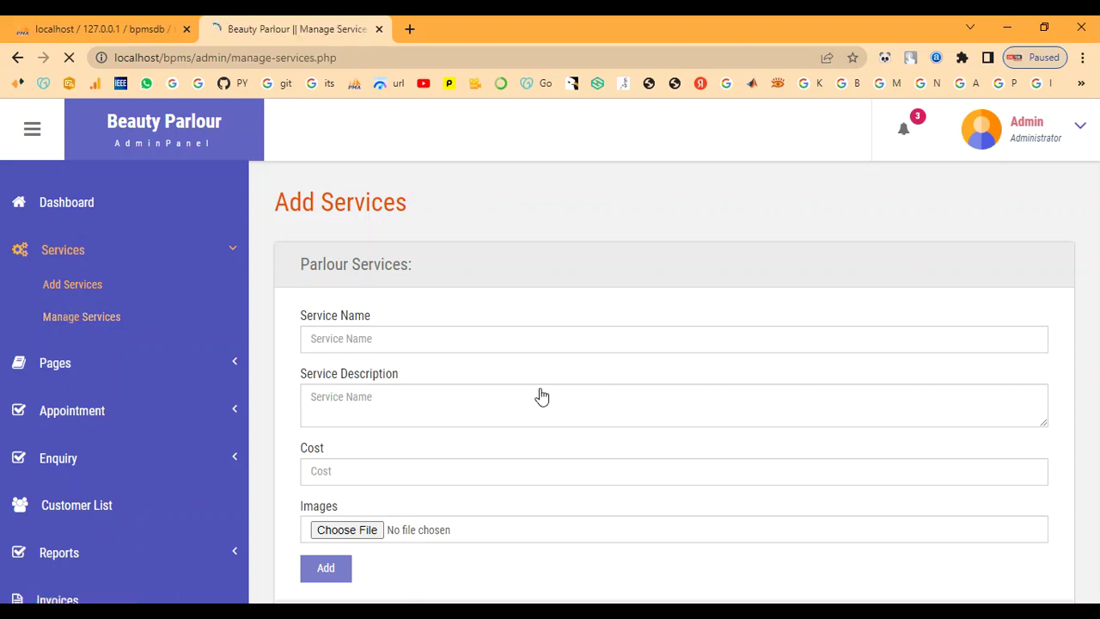
pyautogui.scroll(-1, 540, 387)
pyautogui.scroll(-5, 540, 388)
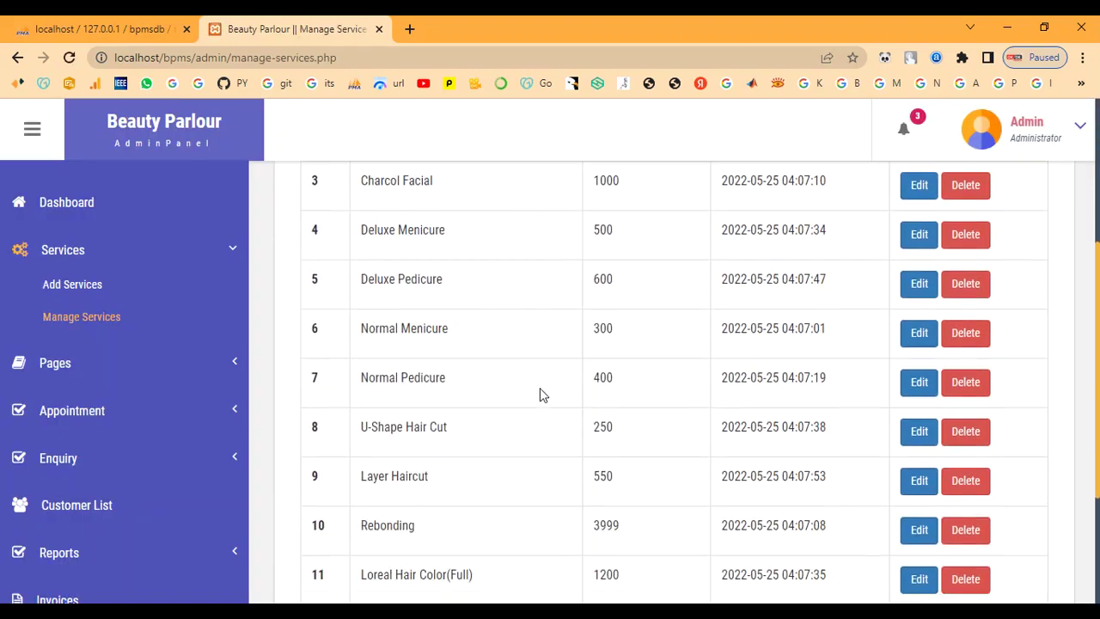
pyautogui.scroll(6, 540, 394)
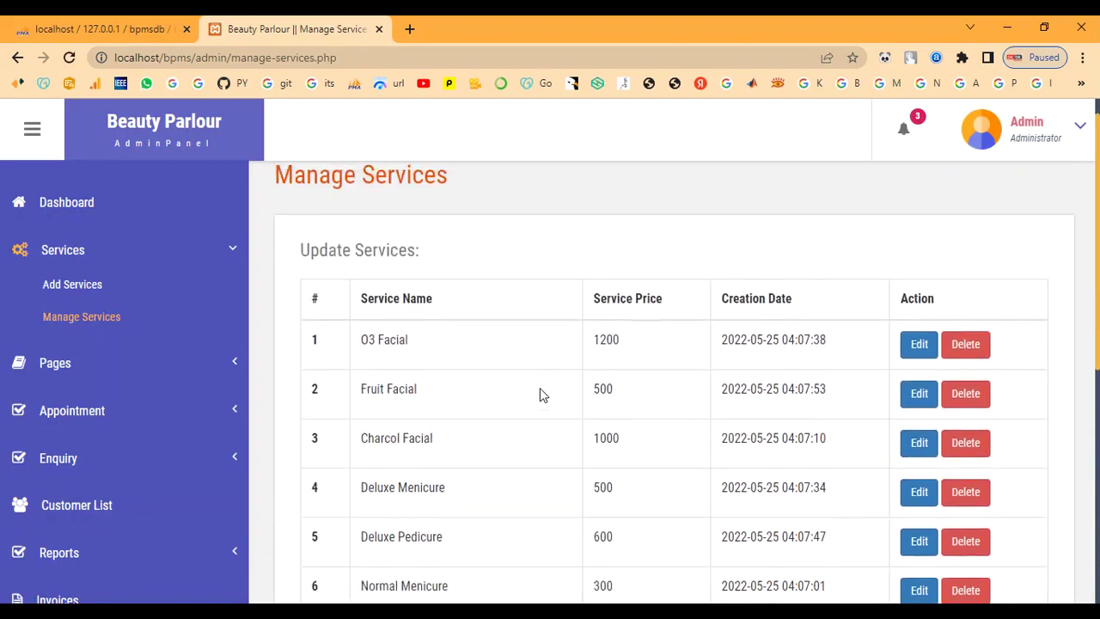
pyautogui.click(102, 284)
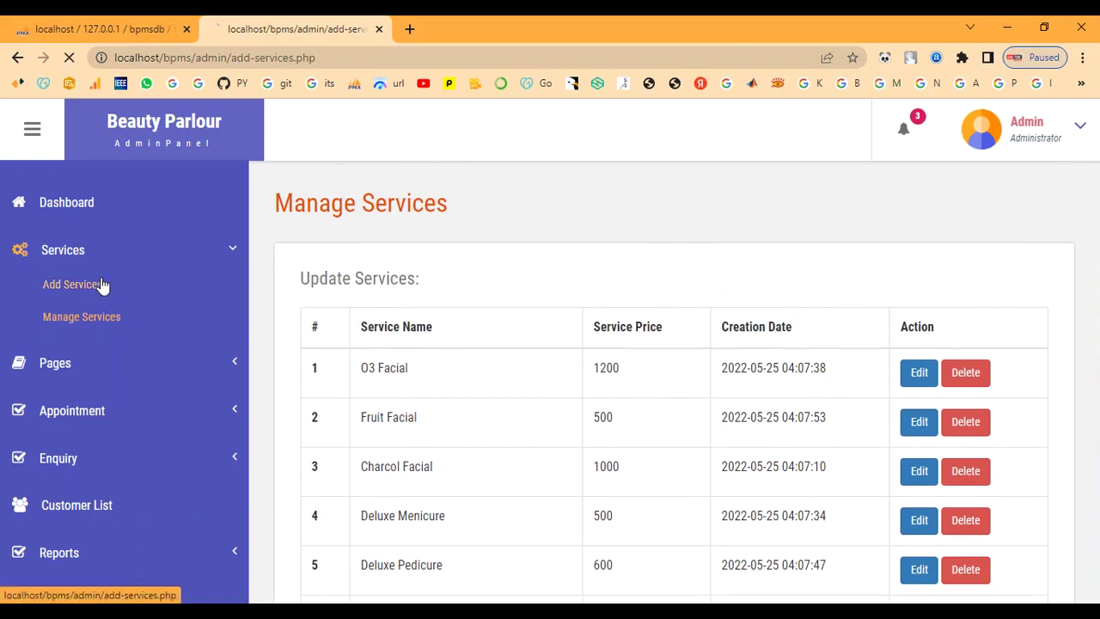
# Enter the service name Bridal Makeup, paste its description, and set cost 7000
pyautogui.click(509, 329)
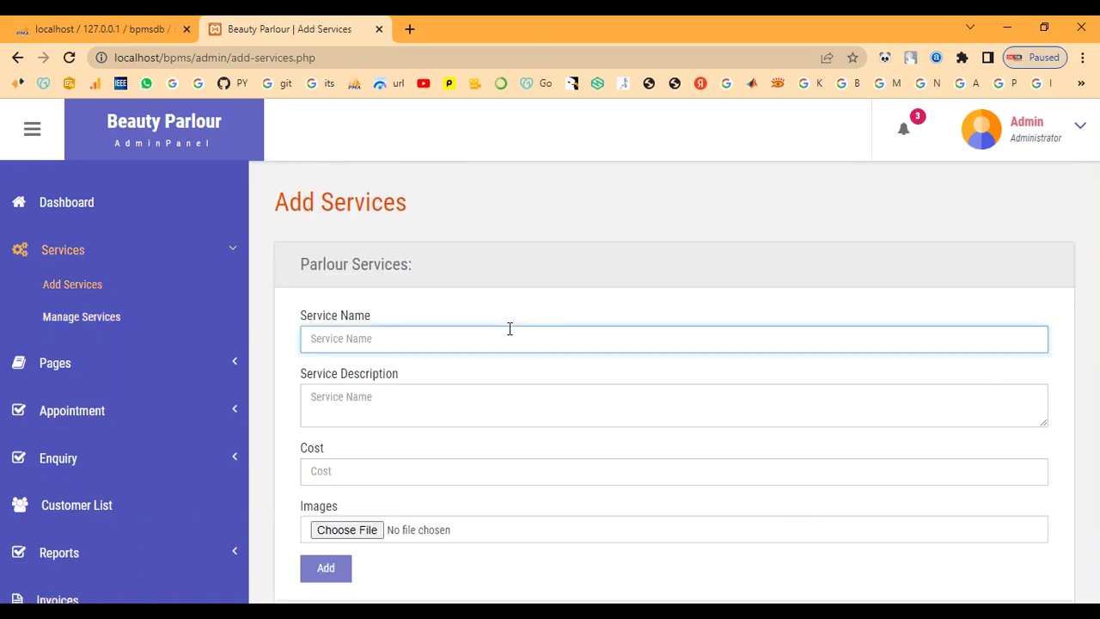
pyautogui.write('Bridal Makeup')
pyautogui.press('Tab')
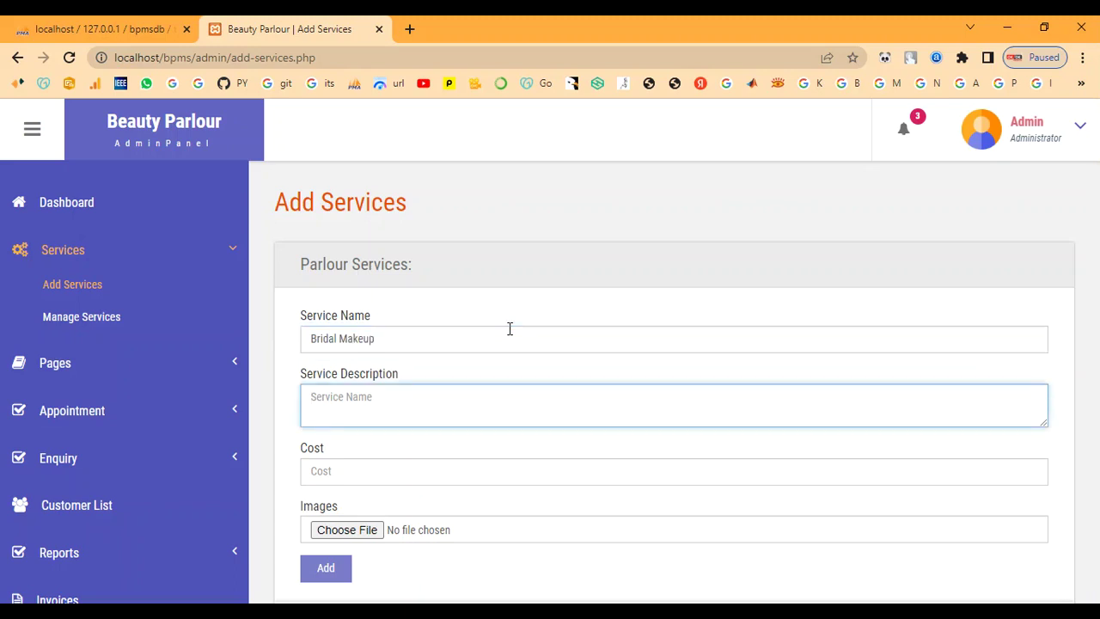
pyautogui.click(553, 422)
pyautogui.write("This type of bridal makeup gives a smooth, second-skin finish which tends to feel light on the skin. It's lightweight and long-lasting which means it stays put for more than 4 to 5 hours. If you are a newbie or a seasoned pro, you might need a few tools and techniques to set it right on your skin")
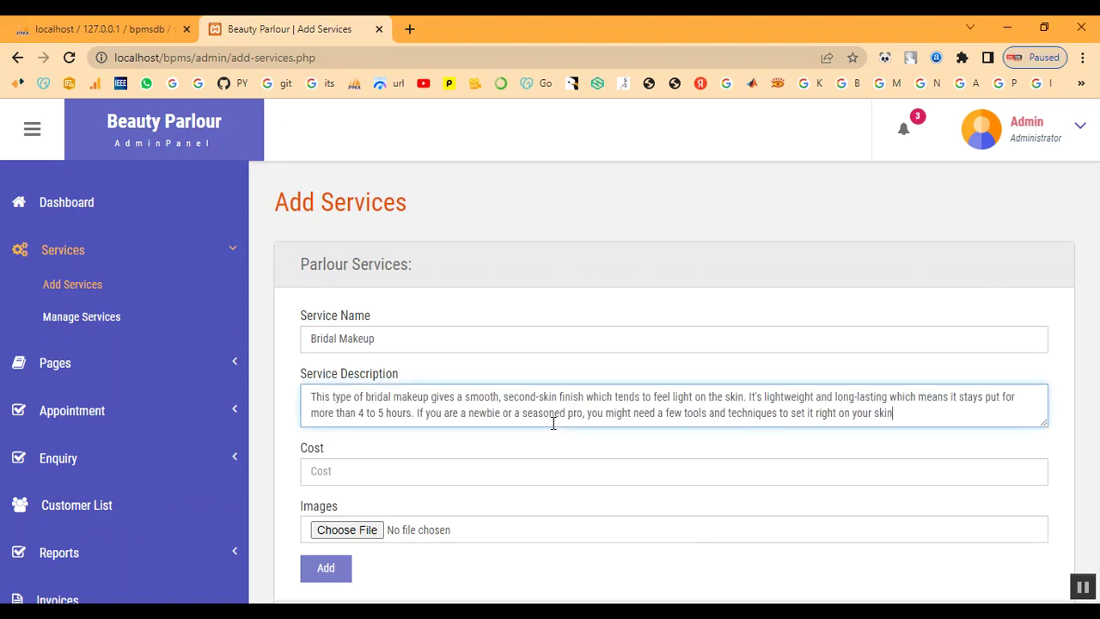
pyautogui.click(523, 469)
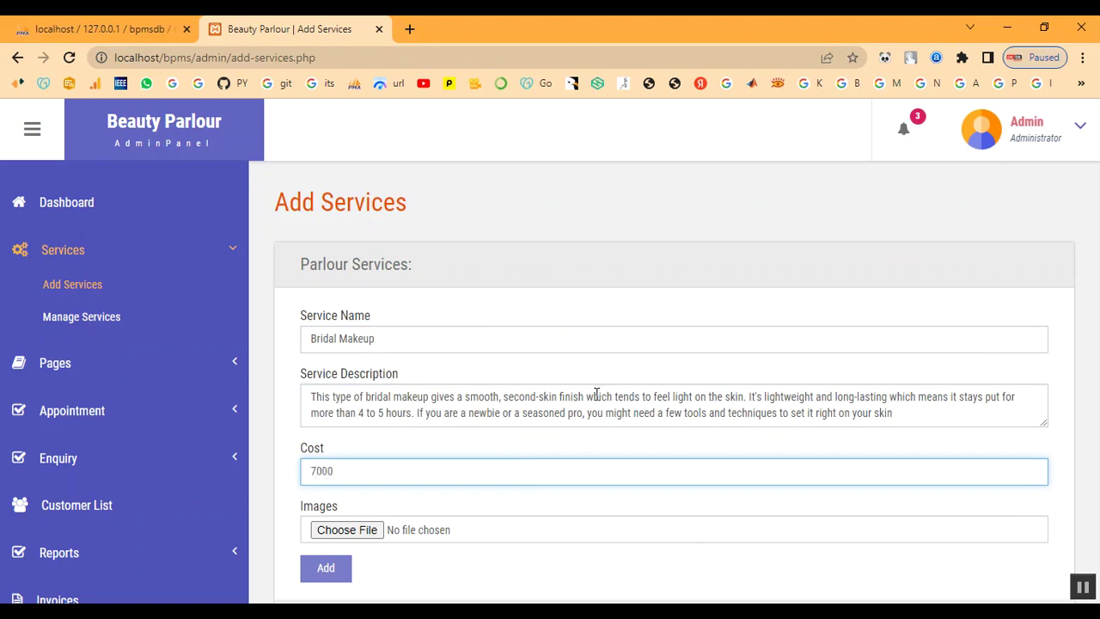
# Attach Bridal-Makeup-Ideas.jpg, submit, and dismiss the 'Something Went Wrong' alert
pyautogui.click(365, 531)
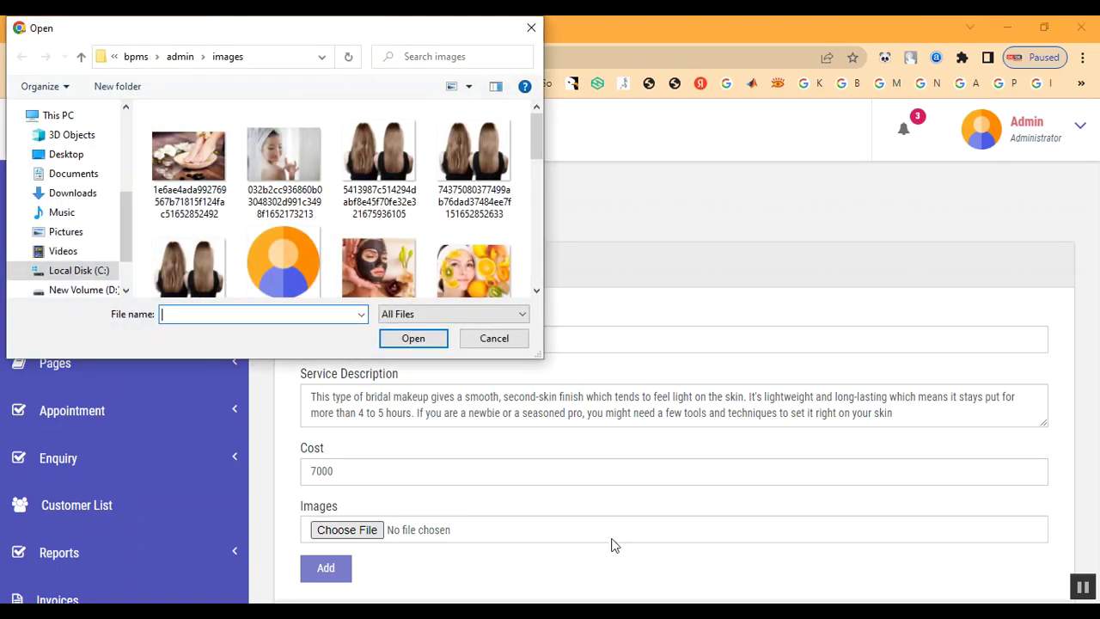
pyautogui.click(180, 57)
pyautogui.doubleClick(191, 167)
pyautogui.scroll(-1, 311, 251)
pyautogui.scroll(-5, 311, 251)
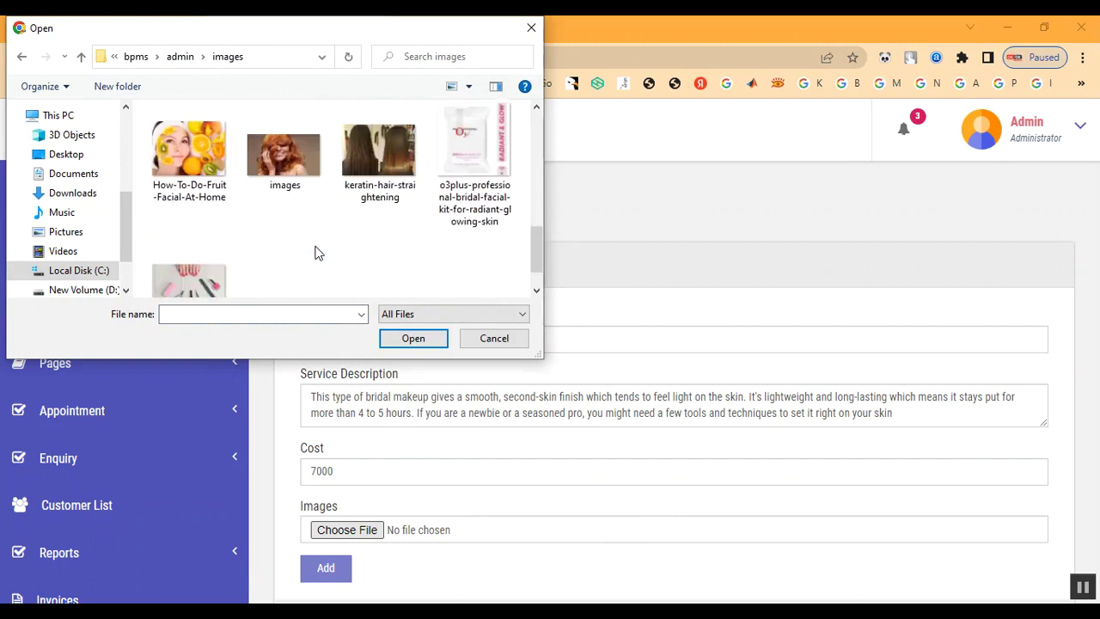
pyautogui.scroll(1, 300, 239)
pyautogui.scroll(2, 340, 249)
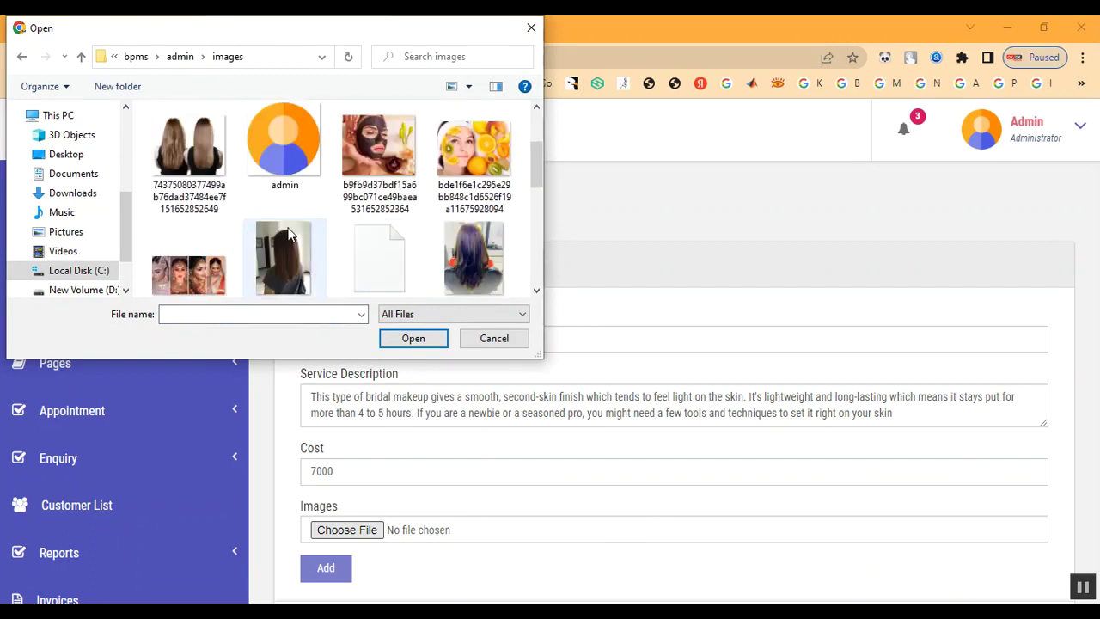
pyautogui.doubleClick(203, 257)
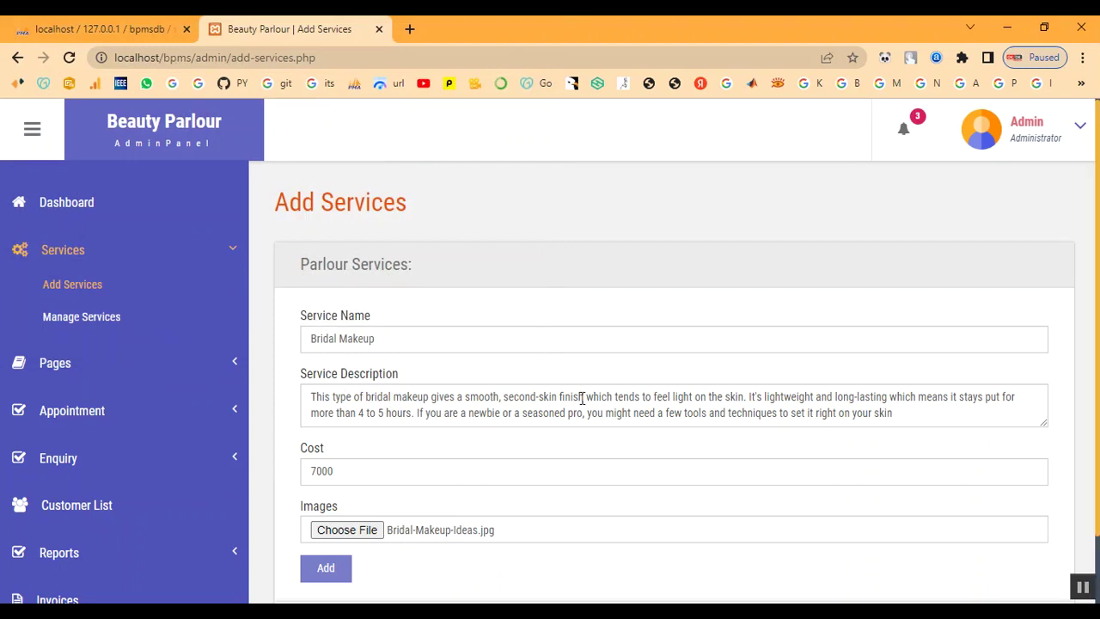
pyautogui.scroll(-1, 540, 460)
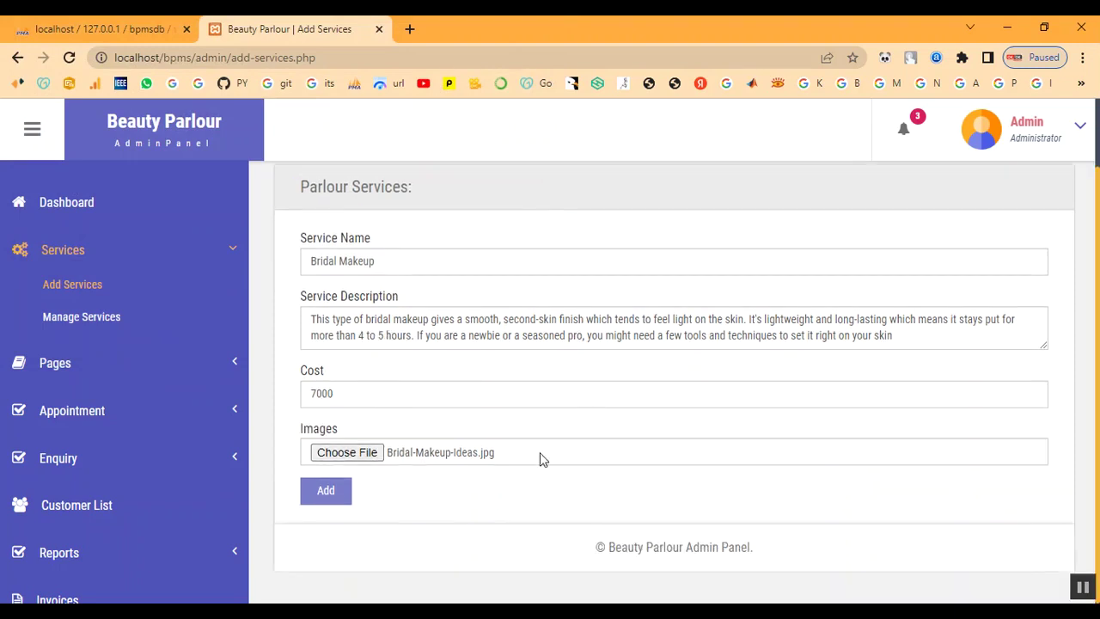
pyautogui.click(342, 499)
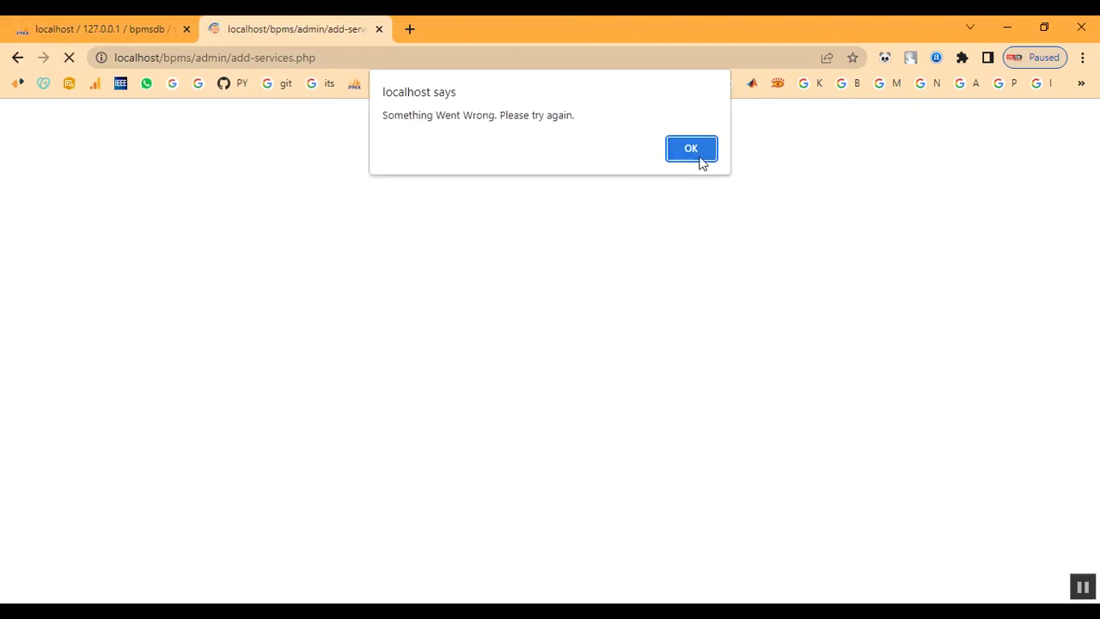
pyautogui.click(698, 155)
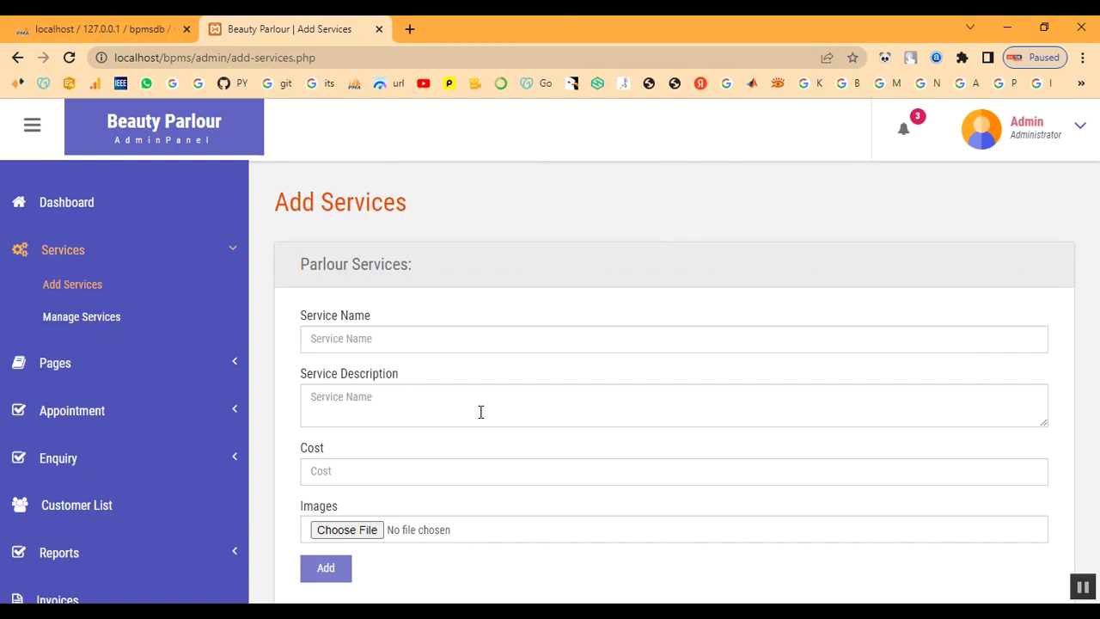
# Enter Keratin Treatment as the name, paste its description, and set cost 2000
pyautogui.click(402, 335)
pyautogui.write('Keratin Treatment')
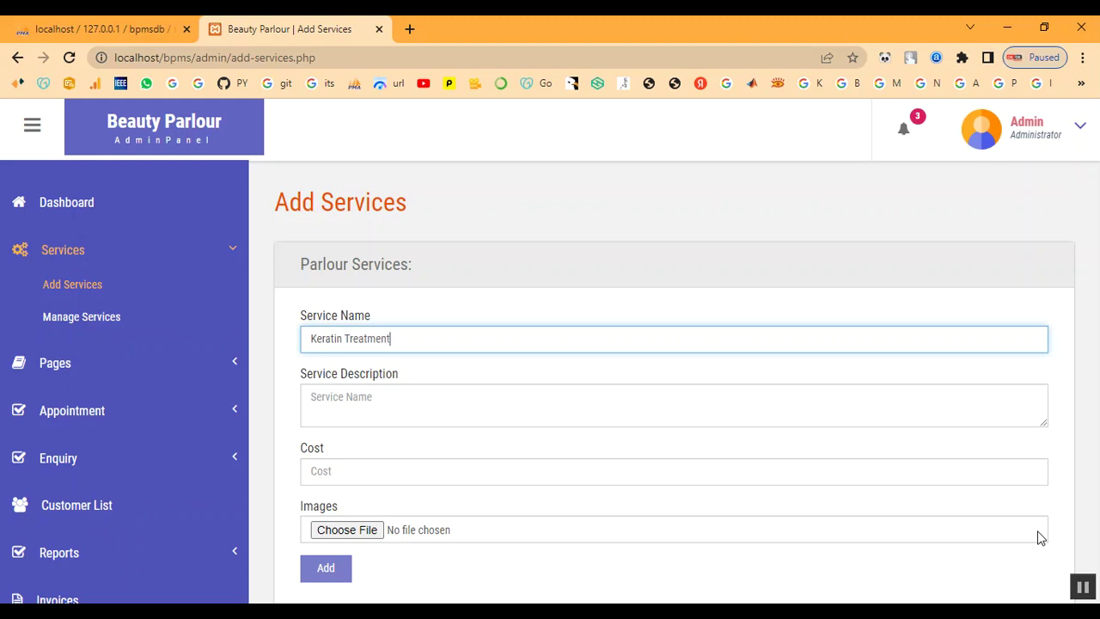
pyautogui.press('Tab')
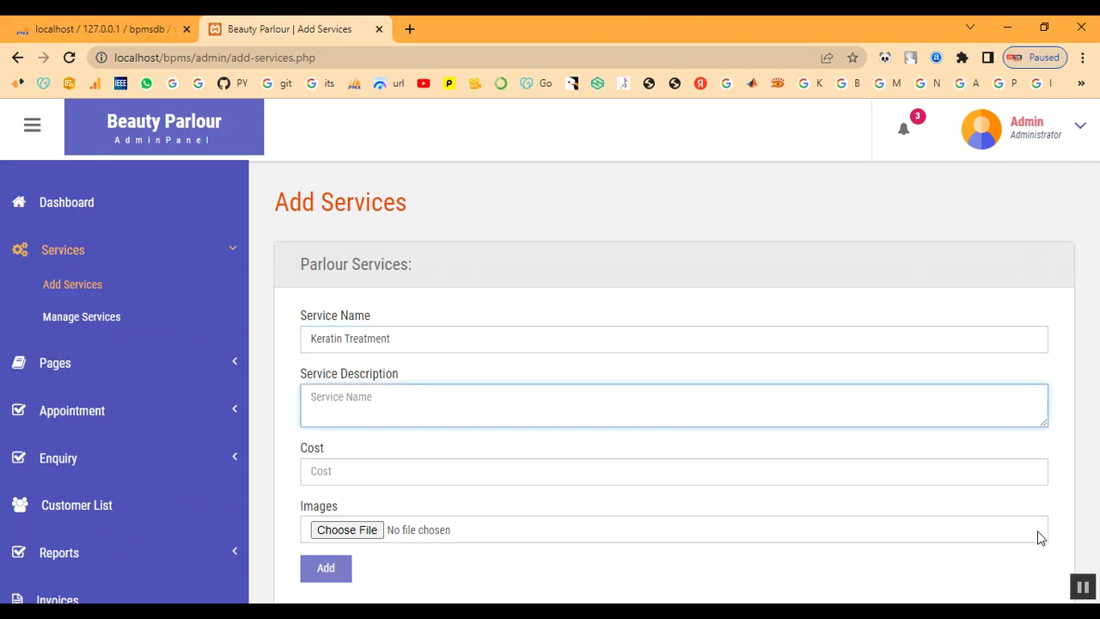
pyautogui.click(462, 414)
pyautogui.write('A keratin hair treatment is a process that helps straighten and smooth frizzy or damaged hair. Keratin is a protein that the body produces naturally. It helps give structure and strength to the hair, skin, and nails.')
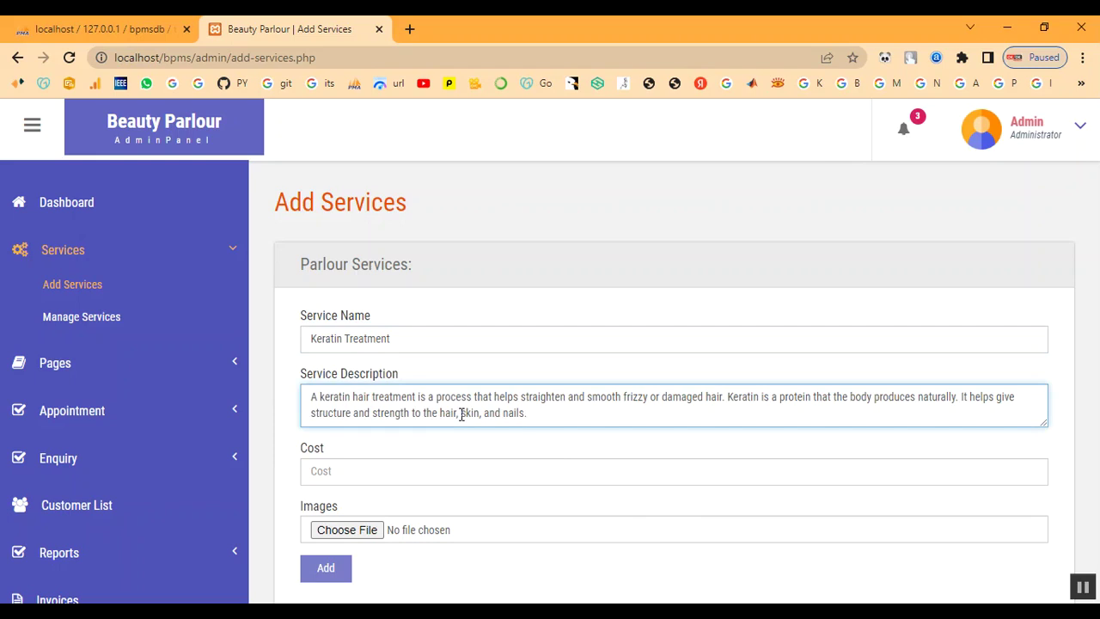
pyautogui.click(443, 483)
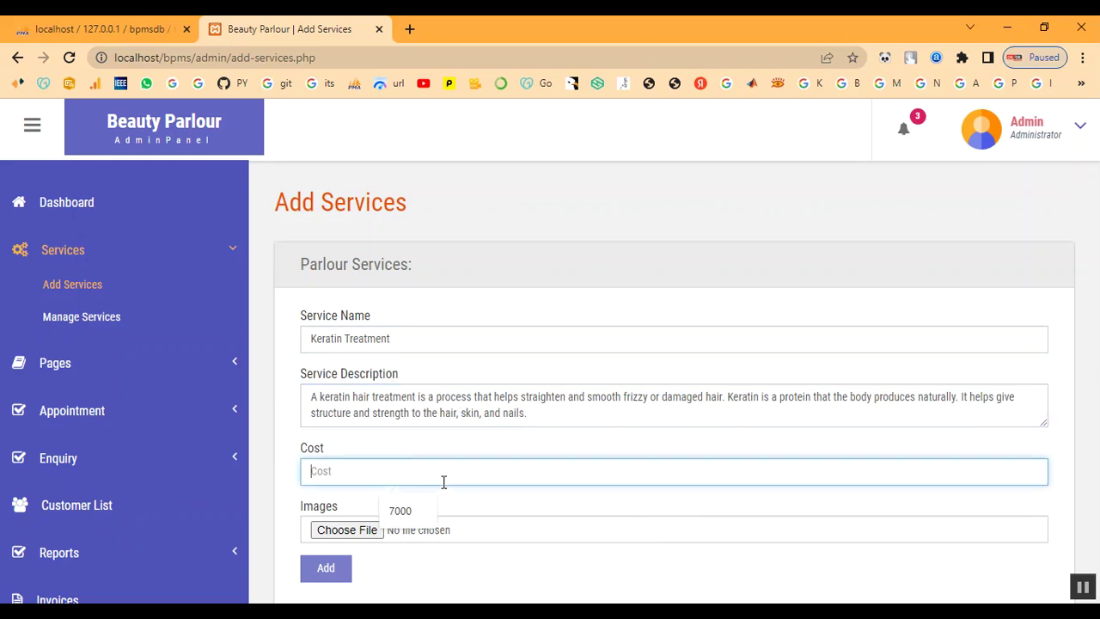
pyautogui.write('2000')
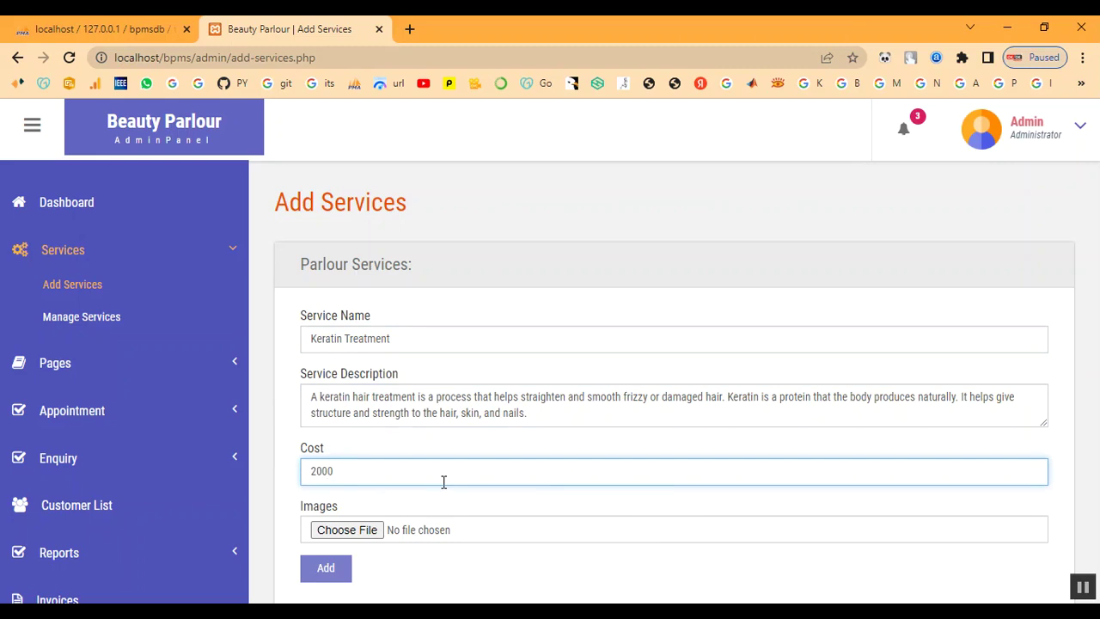
# Attach the download (1) hair photo, submit, and dismiss 'Service has been added.'
pyautogui.click(348, 530)
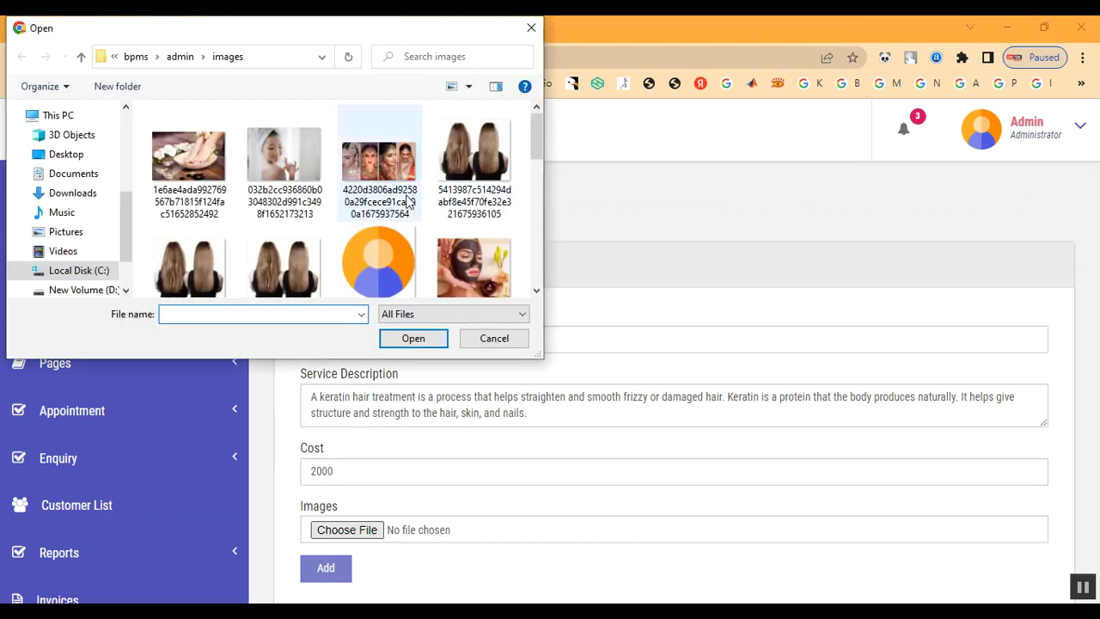
pyautogui.scroll(-5, 467, 227)
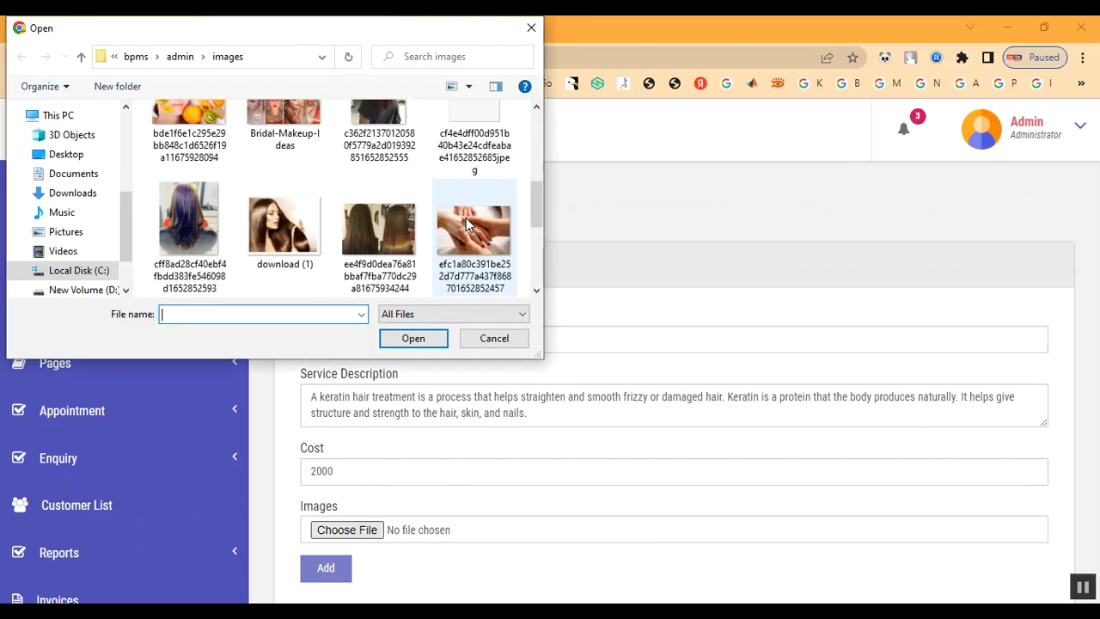
pyautogui.click(298, 252)
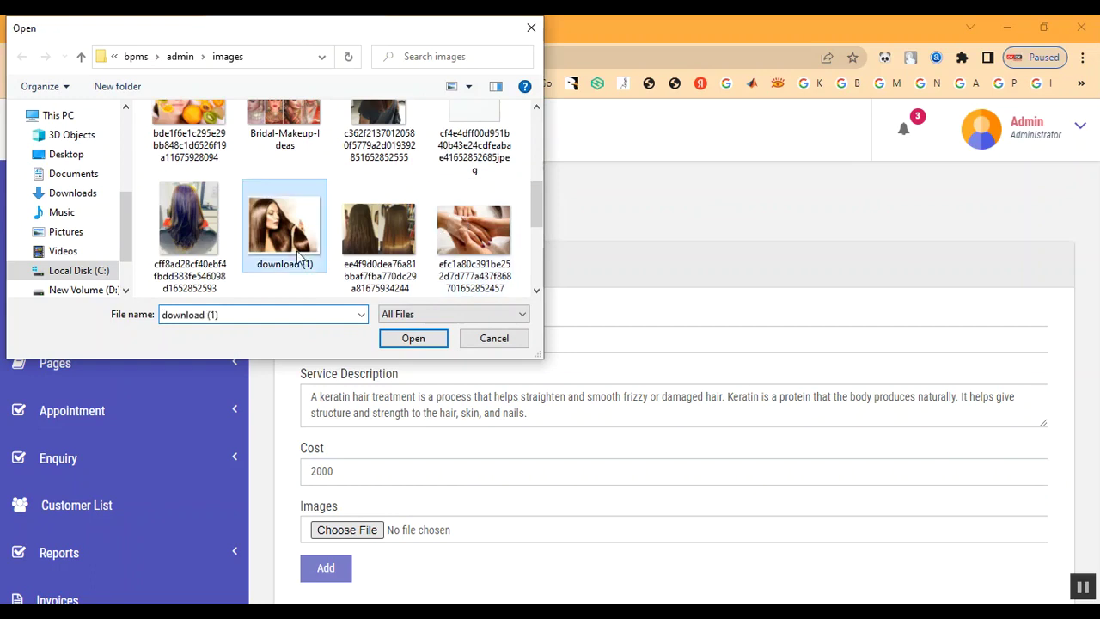
pyautogui.doubleClick(299, 252)
pyautogui.click(327, 567)
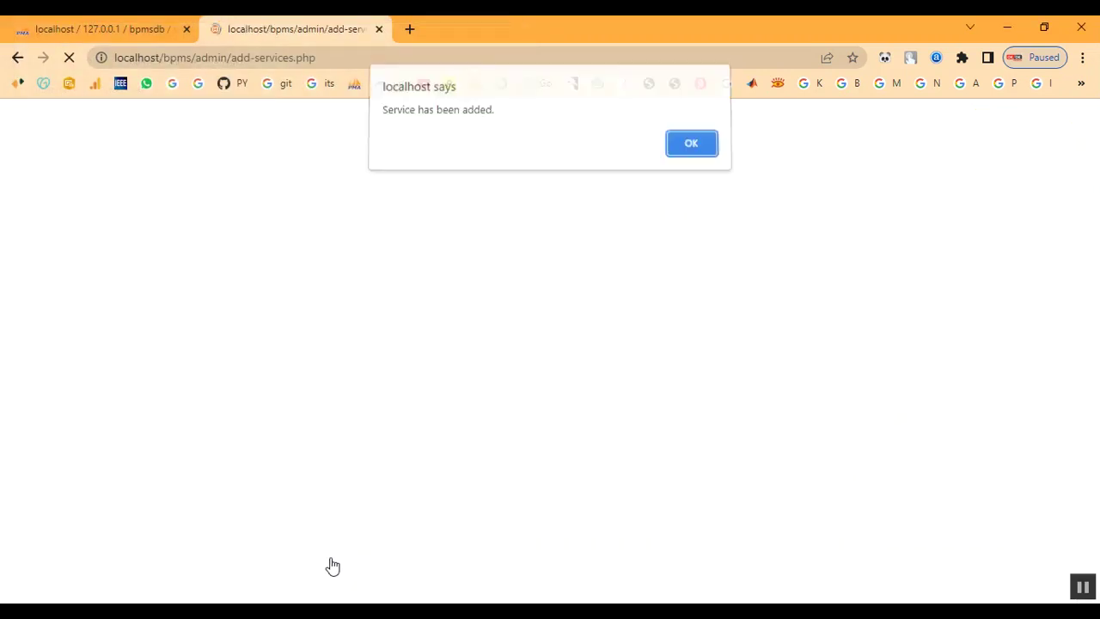
pyautogui.moveTo(399, 115); pyautogui.dragTo(496, 116)
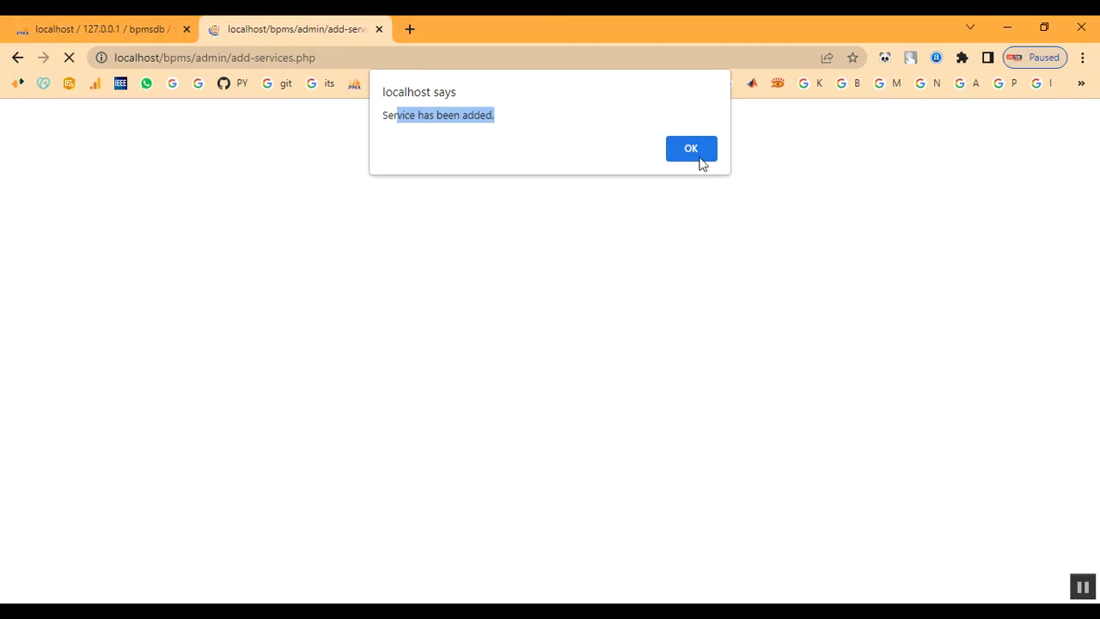
pyautogui.click(706, 154)
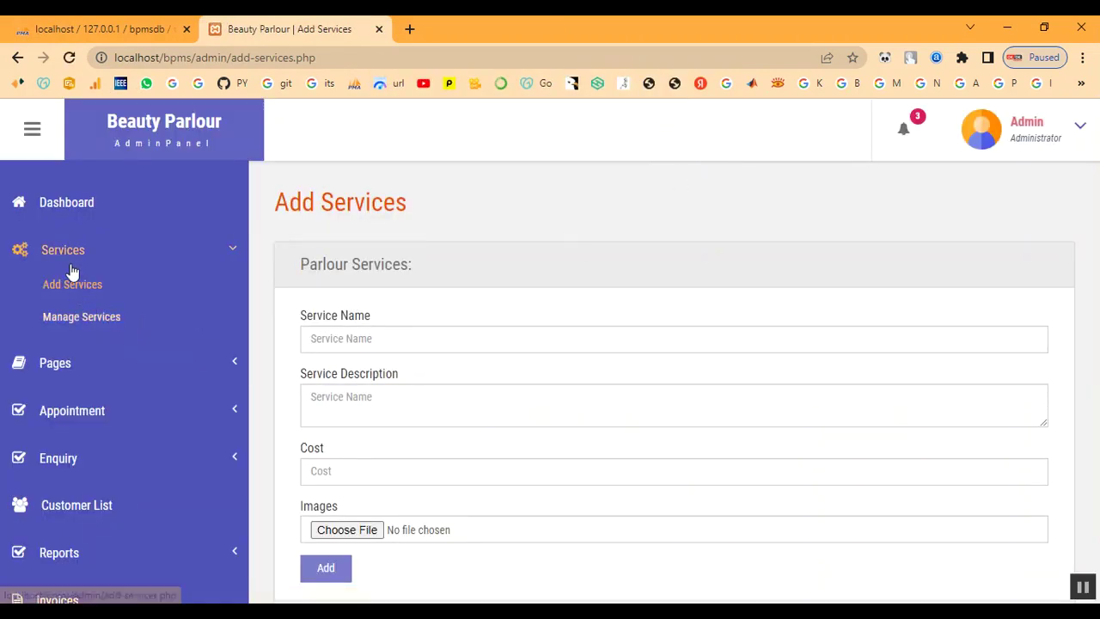
# Confirm Keratin Treatment at 2000 appears in the Manage Services list
pyautogui.click(73, 318)
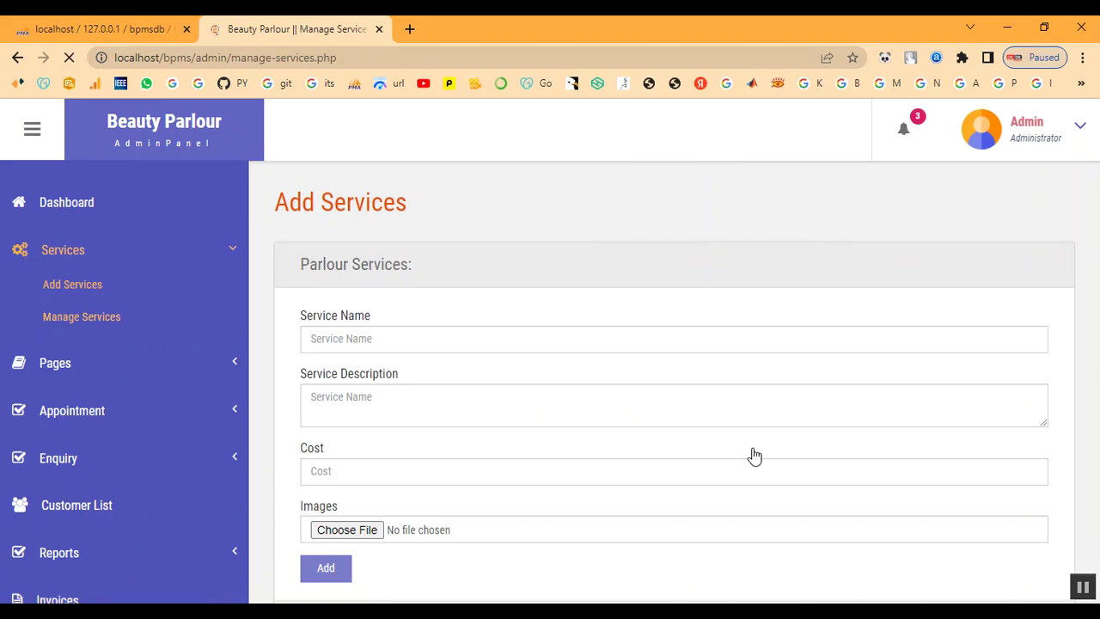
pyautogui.scroll(-5, 755, 457)
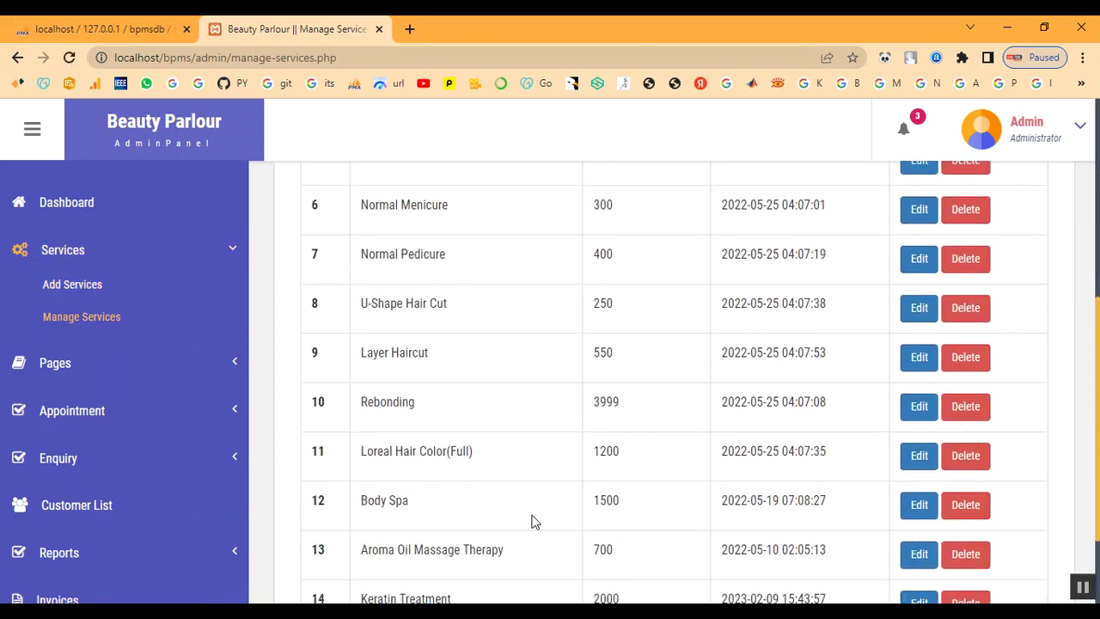
pyautogui.scroll(-2, 531, 521)
pyautogui.moveTo(363, 488); pyautogui.dragTo(515, 503)
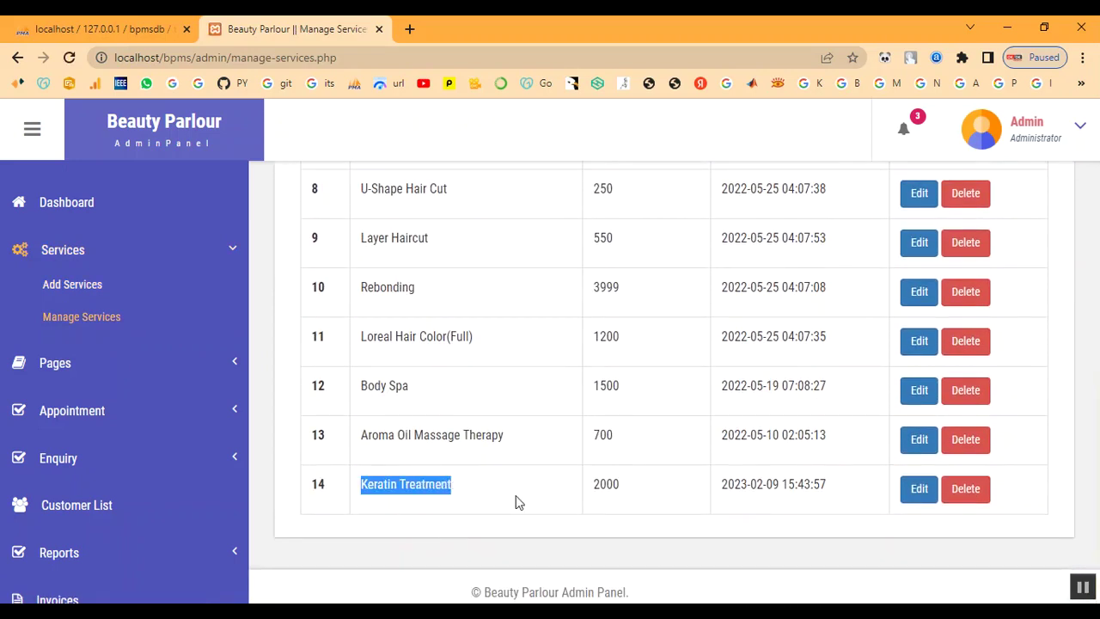
pyautogui.doubleClick(599, 485)
pyautogui.moveTo(721, 490); pyautogui.dragTo(892, 513)
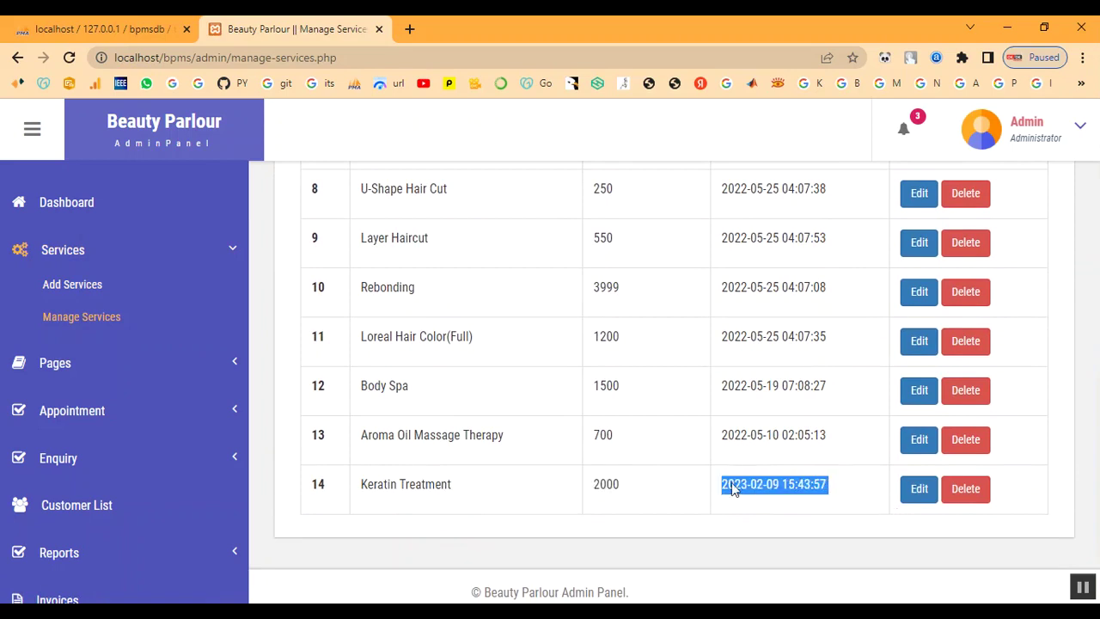
pyautogui.scroll(2, 61, 212)
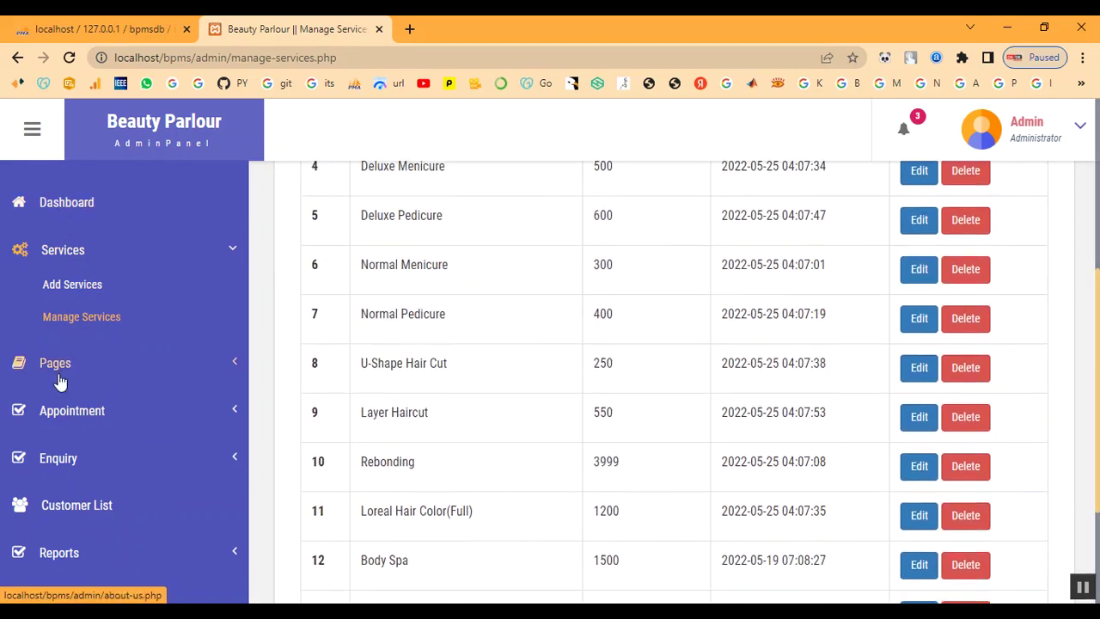
# Browse the All Appointment list and the Customer List
pyautogui.click(76, 413)
pyautogui.click(80, 385)
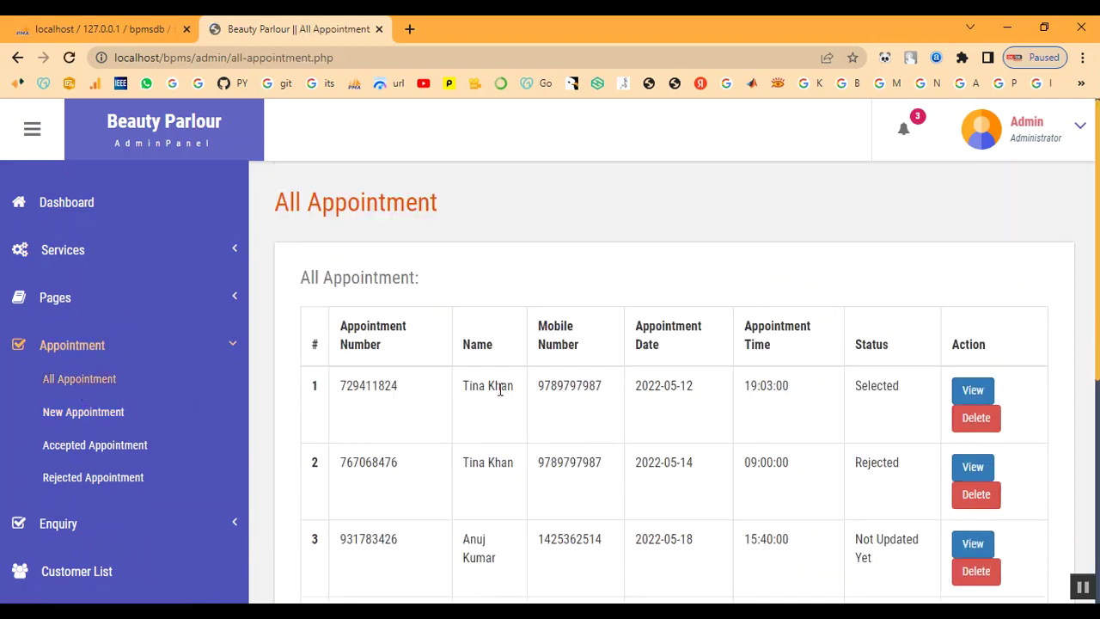
pyautogui.scroll(-5, 501, 396)
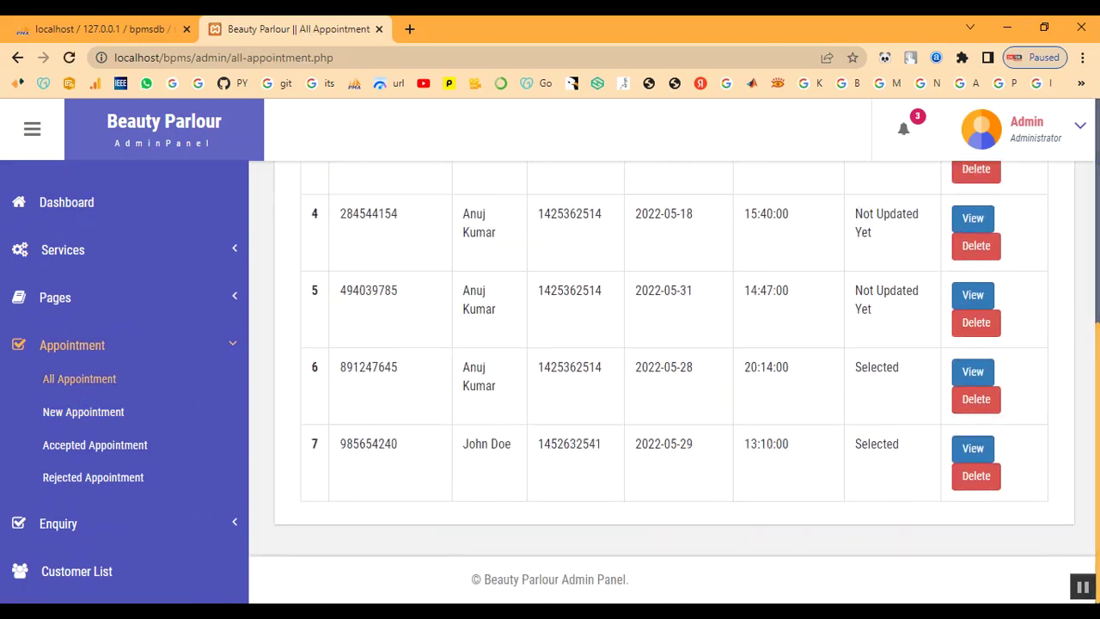
pyautogui.click(72, 353)
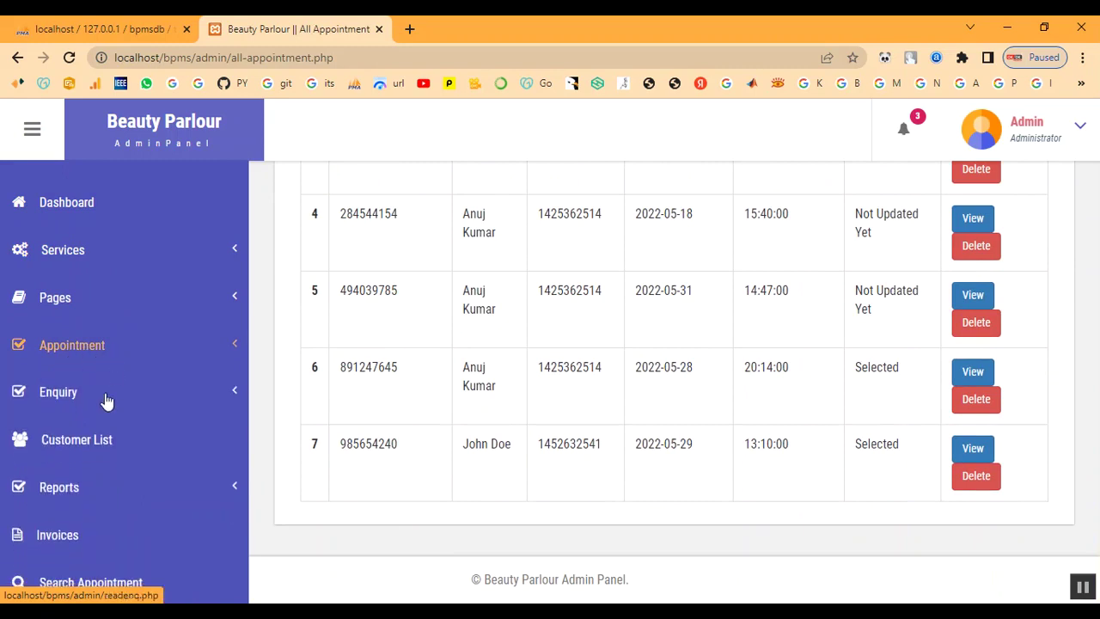
pyautogui.click(86, 444)
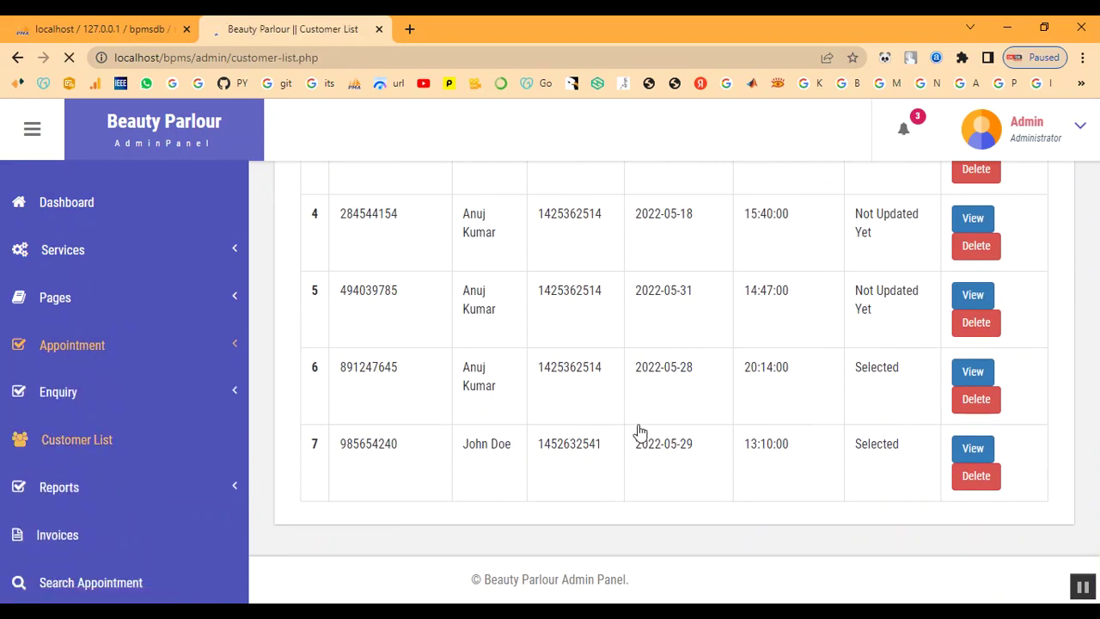
pyautogui.scroll(-4, 638, 433)
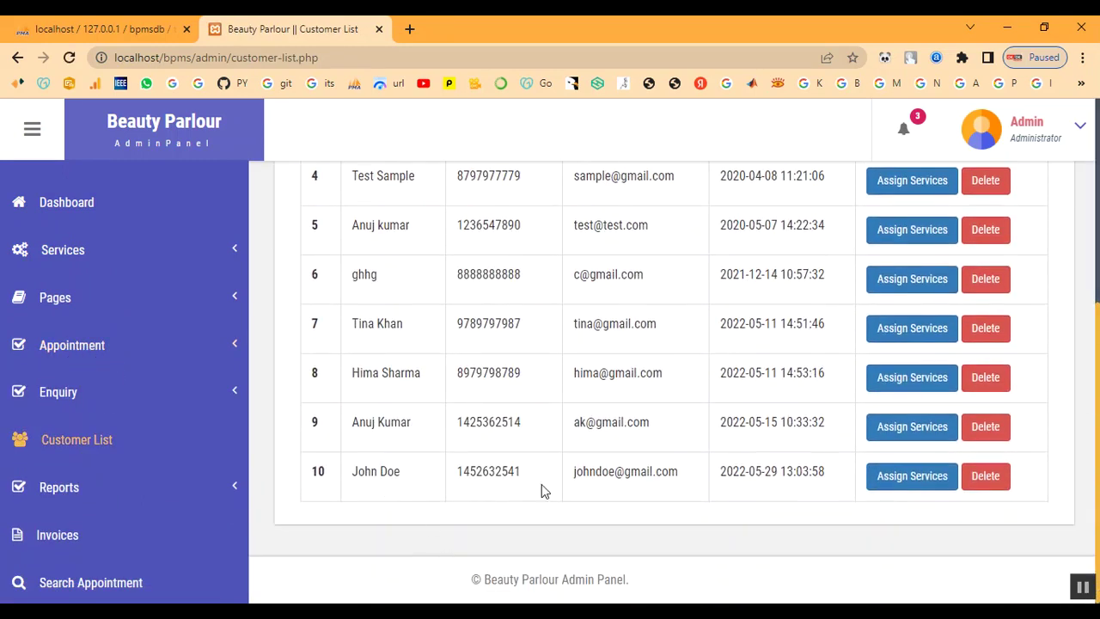
pyautogui.scroll(4, 680, 459)
# Log out of the admin panel and return to the public home page
pyautogui.click(1021, 140)
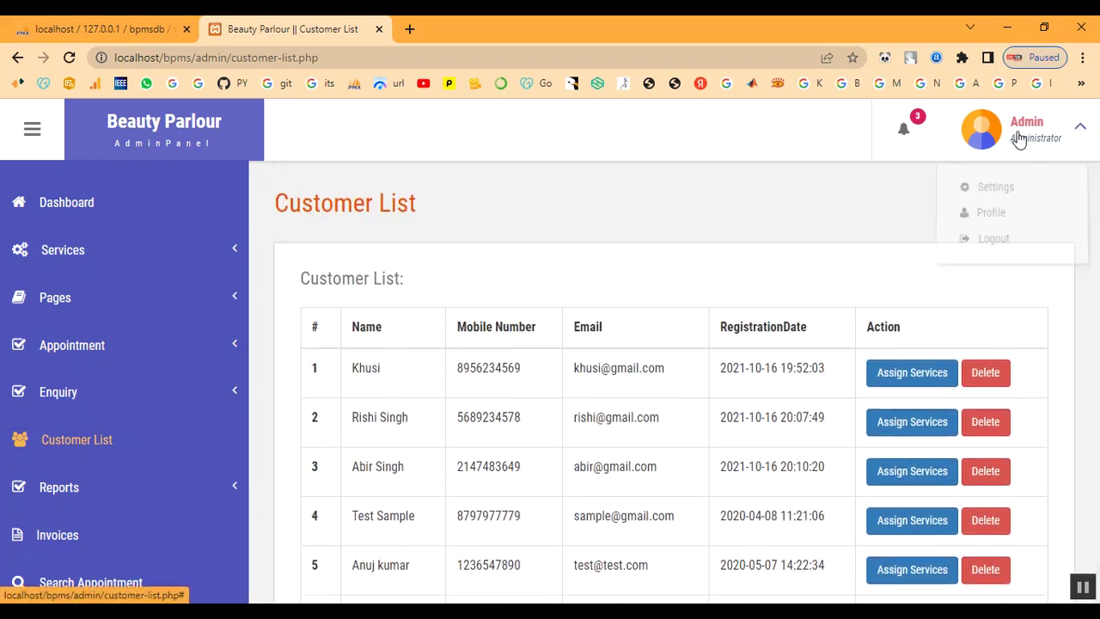
pyautogui.click(1009, 240)
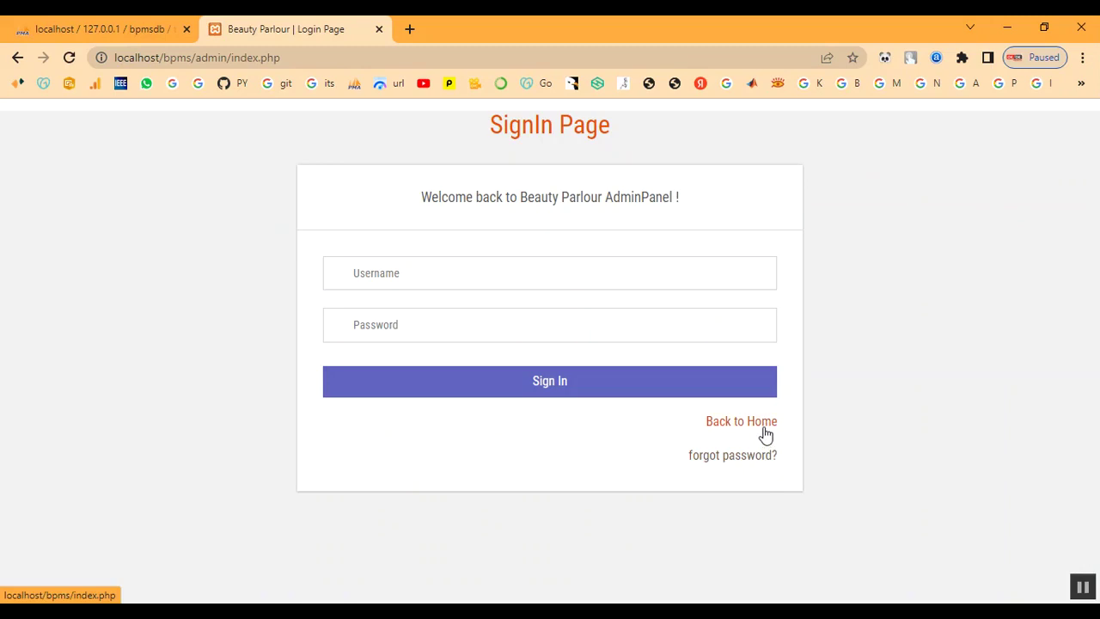
pyautogui.click(764, 431)
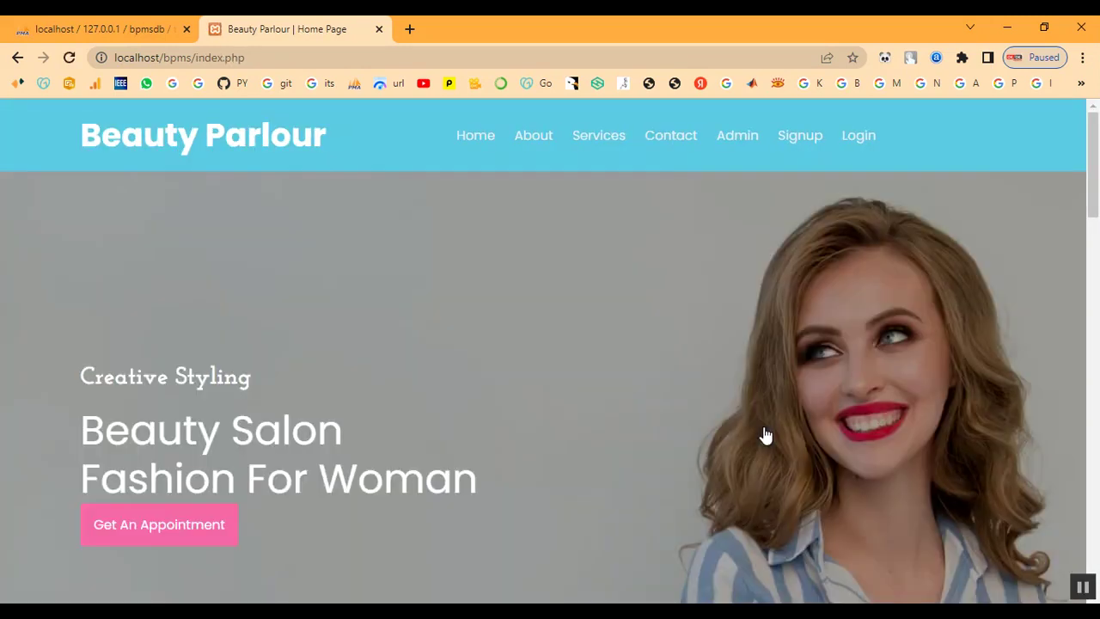
# Scroll the public services catalogue to the Keratin Treatment card priced ₹2000
pyautogui.scroll(-3, 590, 366)
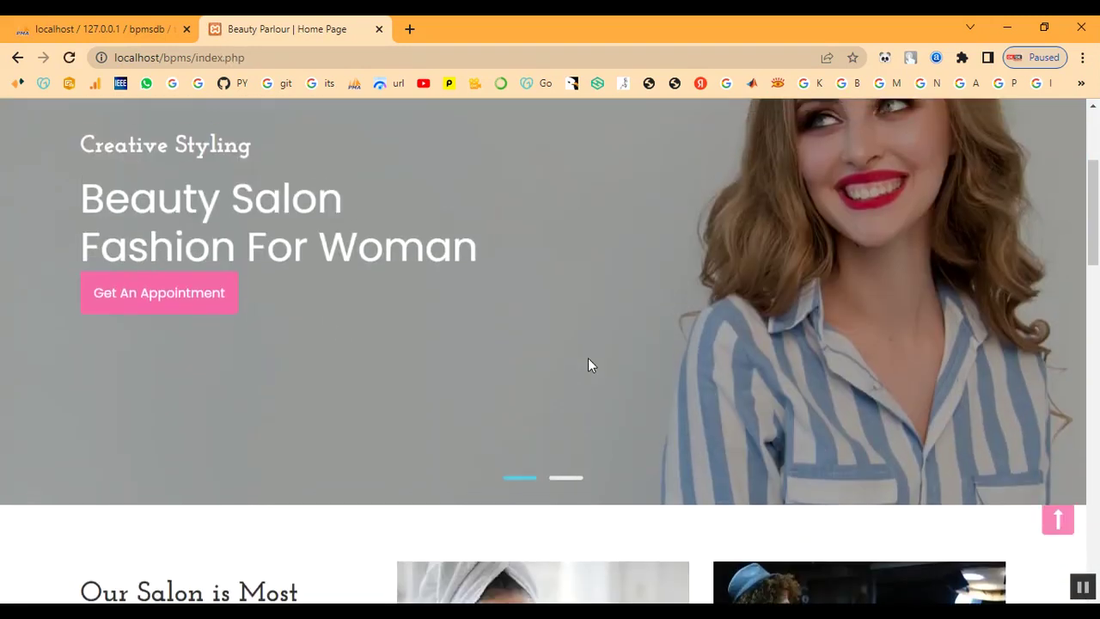
pyautogui.scroll(3, 590, 358)
pyautogui.click(600, 138)
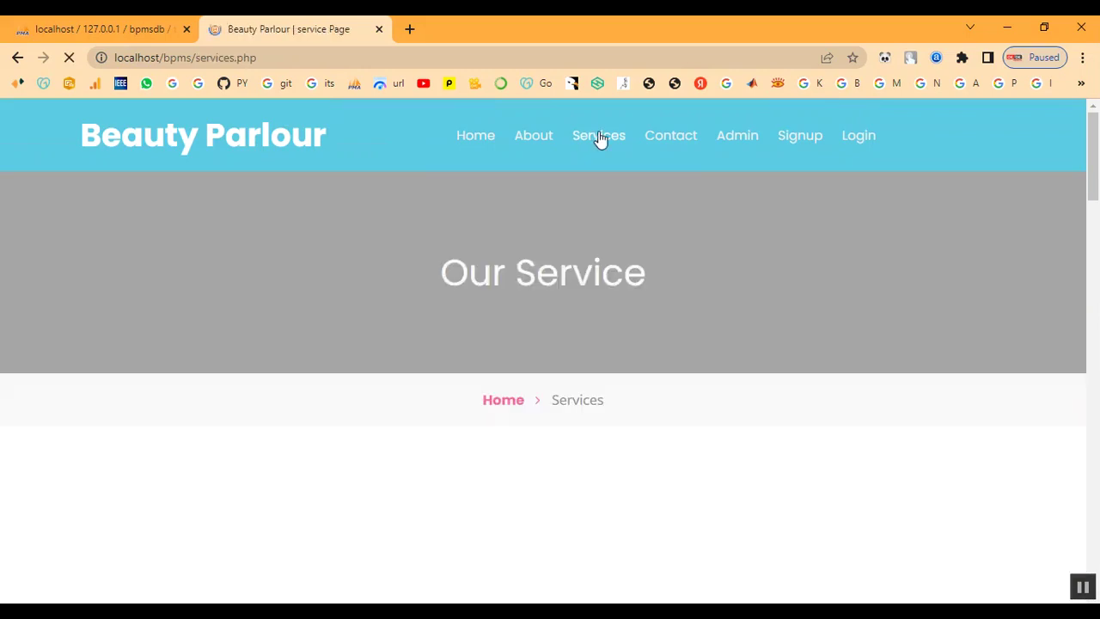
pyautogui.scroll(-4, 628, 321)
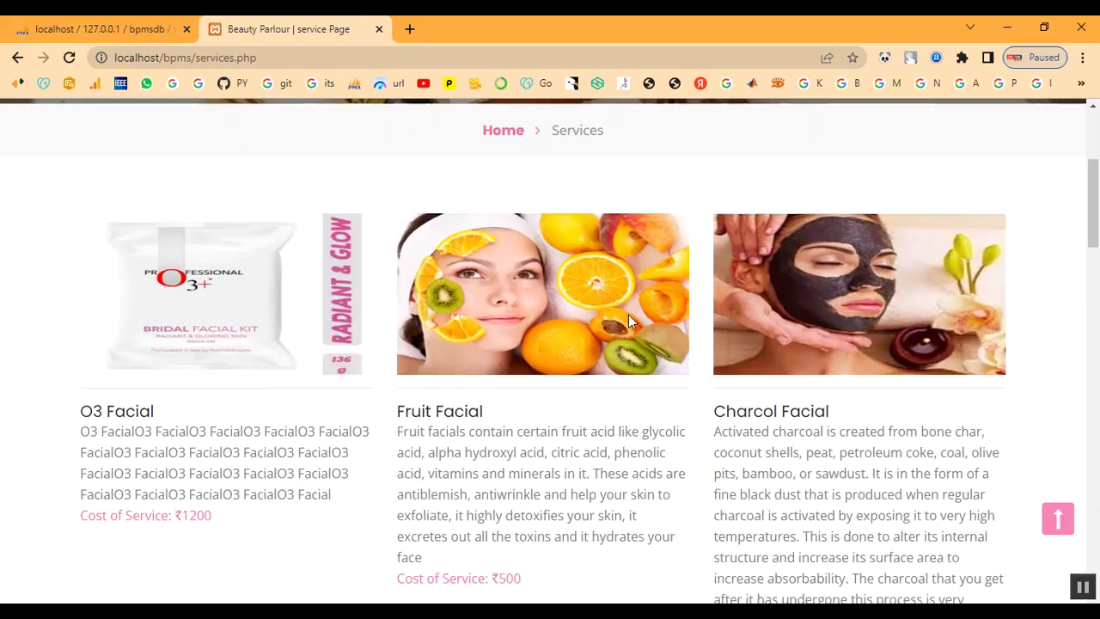
pyautogui.scroll(-10, 628, 322)
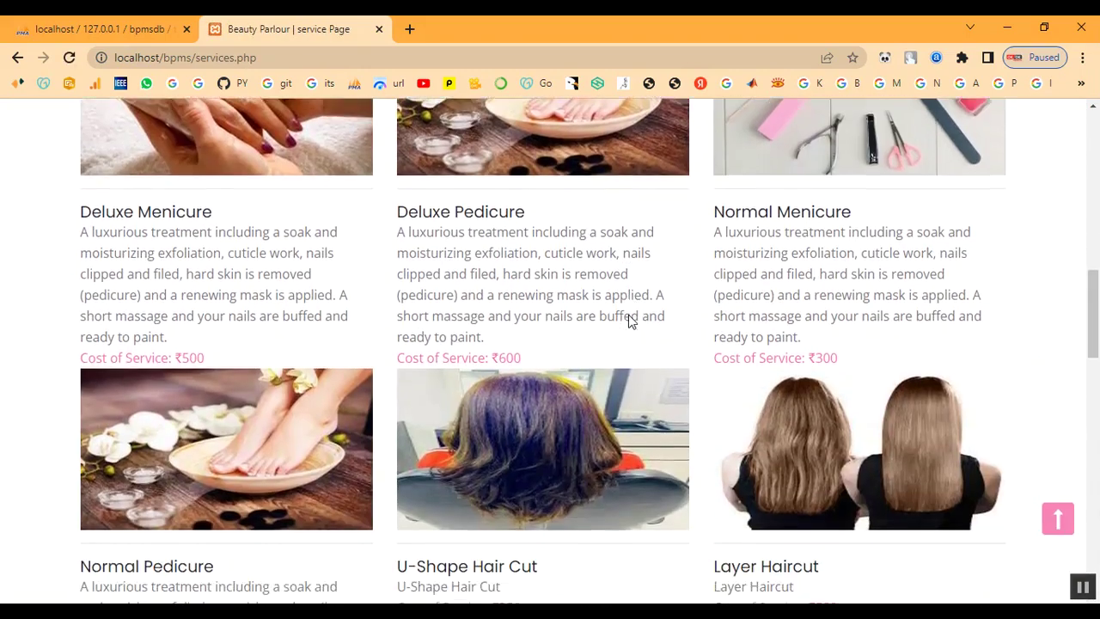
pyautogui.scroll(-6, 628, 322)
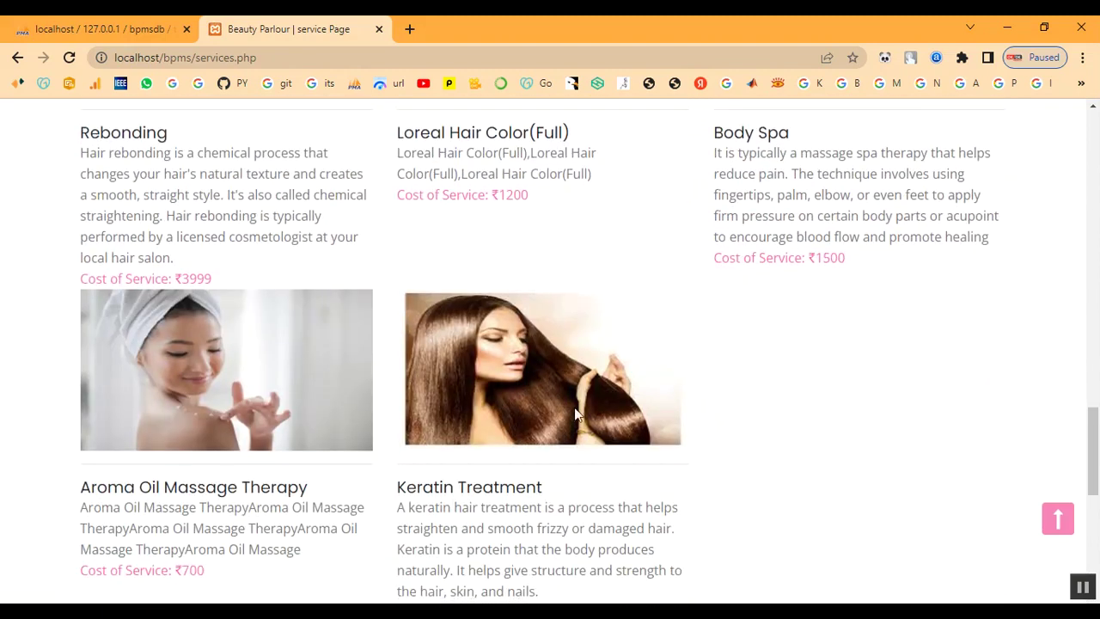
pyautogui.scroll(-1, 576, 415)
pyautogui.moveTo(398, 406); pyautogui.dragTo(850, 498)
pyautogui.click(853, 490)
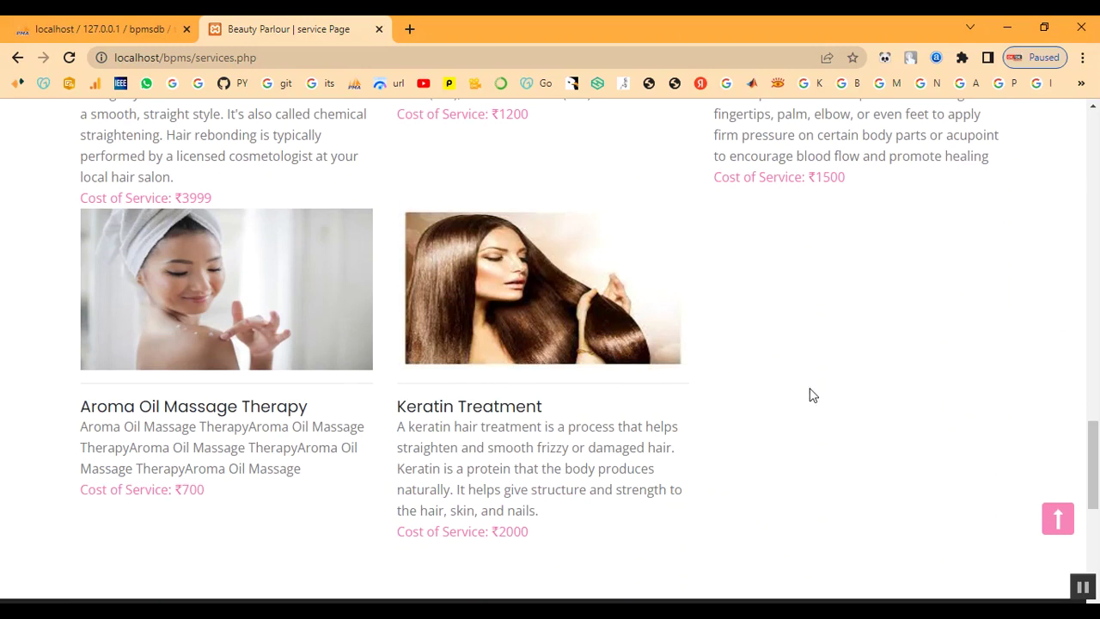
pyautogui.scroll(2, 813, 395)
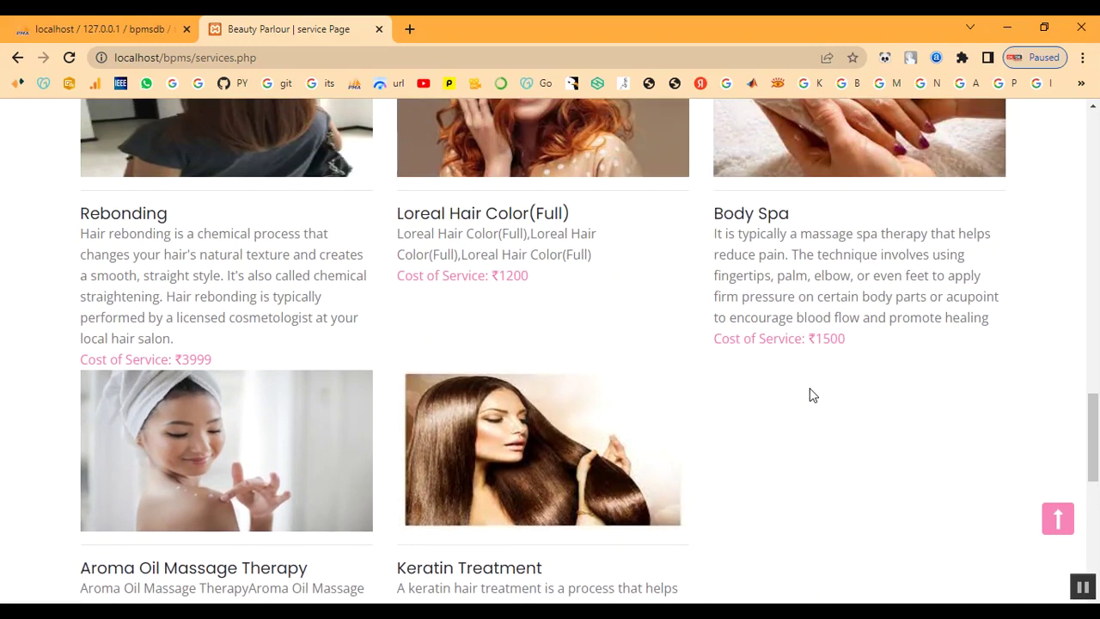
pyautogui.scroll(-5, 812, 395)
pyautogui.scroll(14, 810, 394)
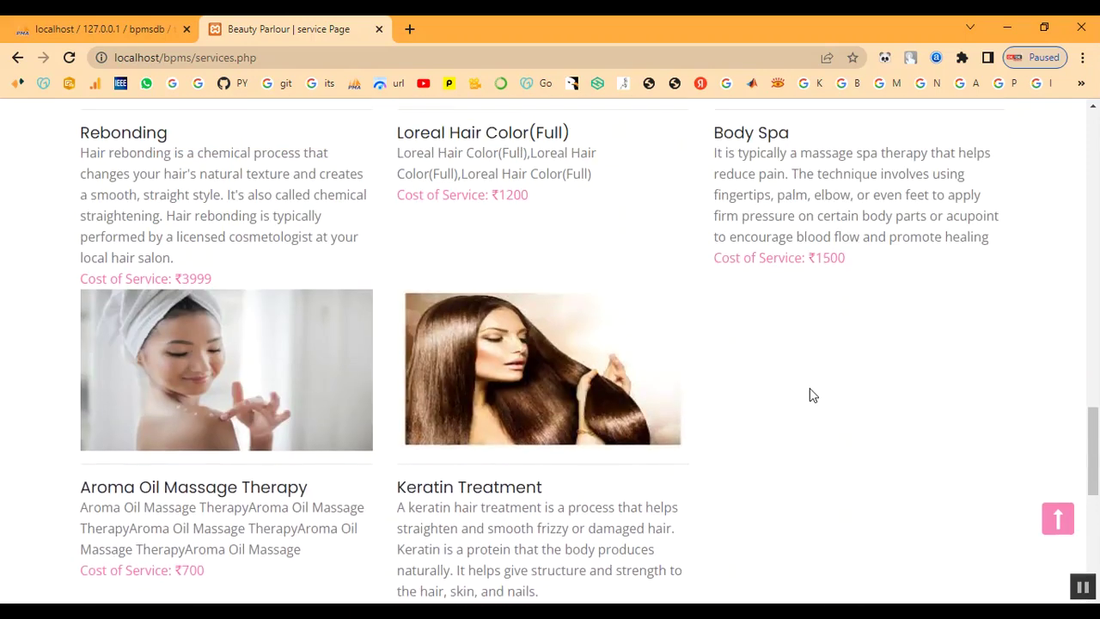
pyautogui.scroll(5, 810, 393)
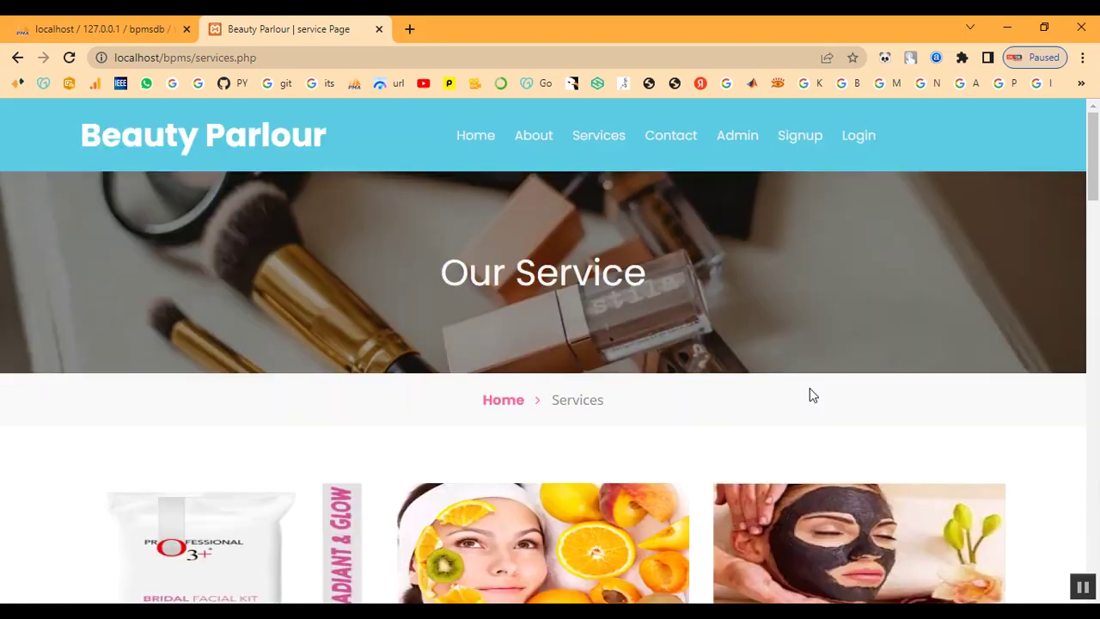
pyautogui.click(808, 140)
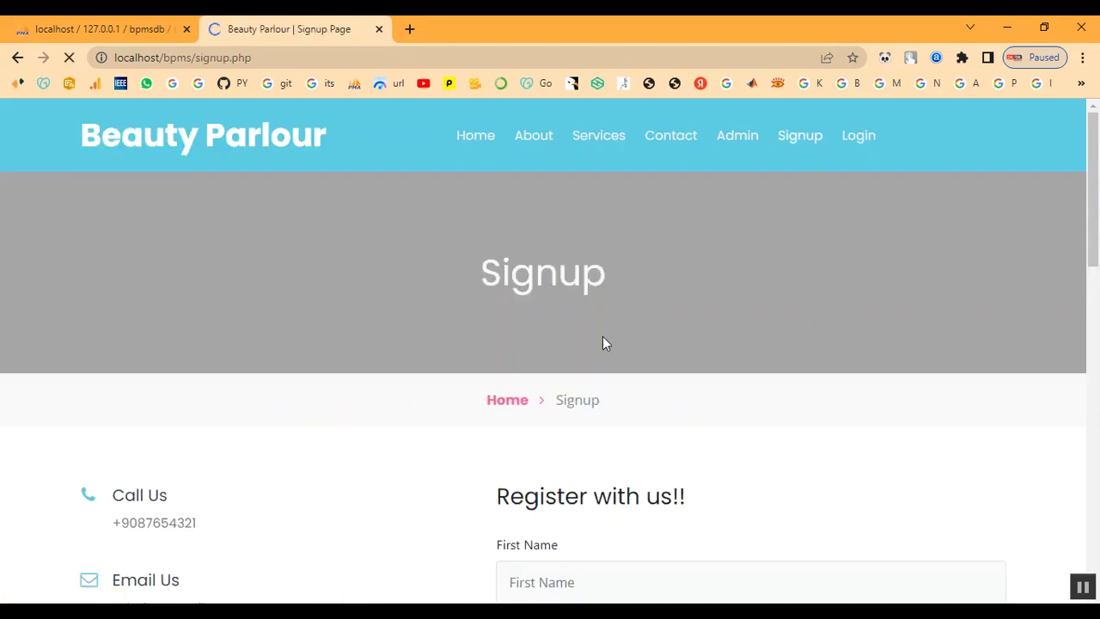
# Fill in the customer's first name, last name, mobile number and e-mail on the Signup form
pyautogui.scroll(-3, 604, 341)
pyautogui.scroll(-1, 514, 331)
pyautogui.click(563, 265)
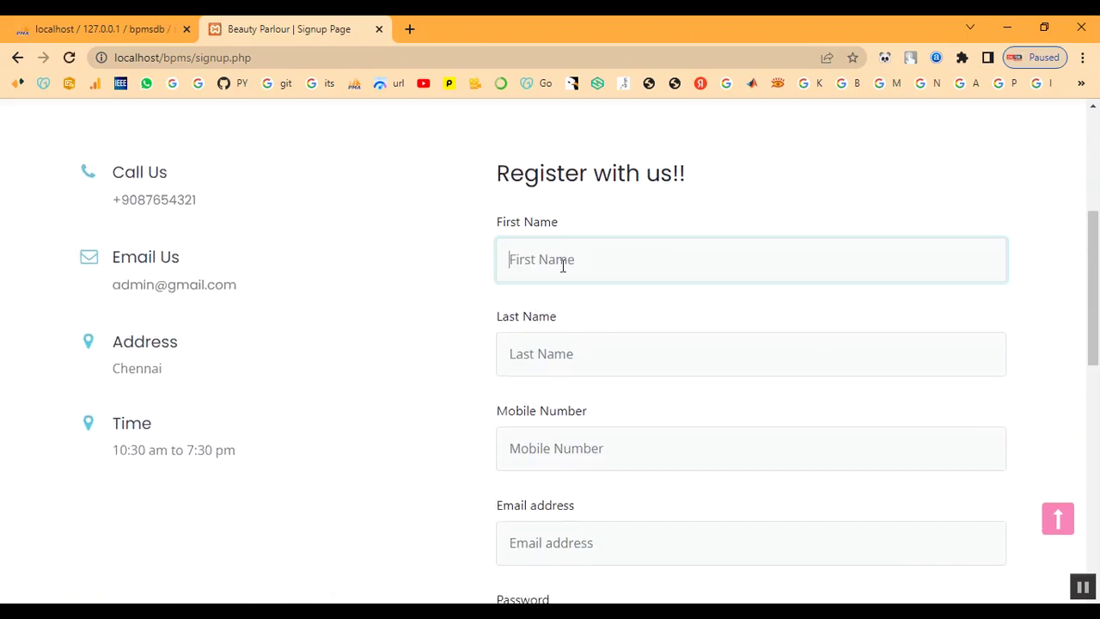
pyautogui.write('abi')
pyautogui.press('Tab')
pyautogui.write('a')
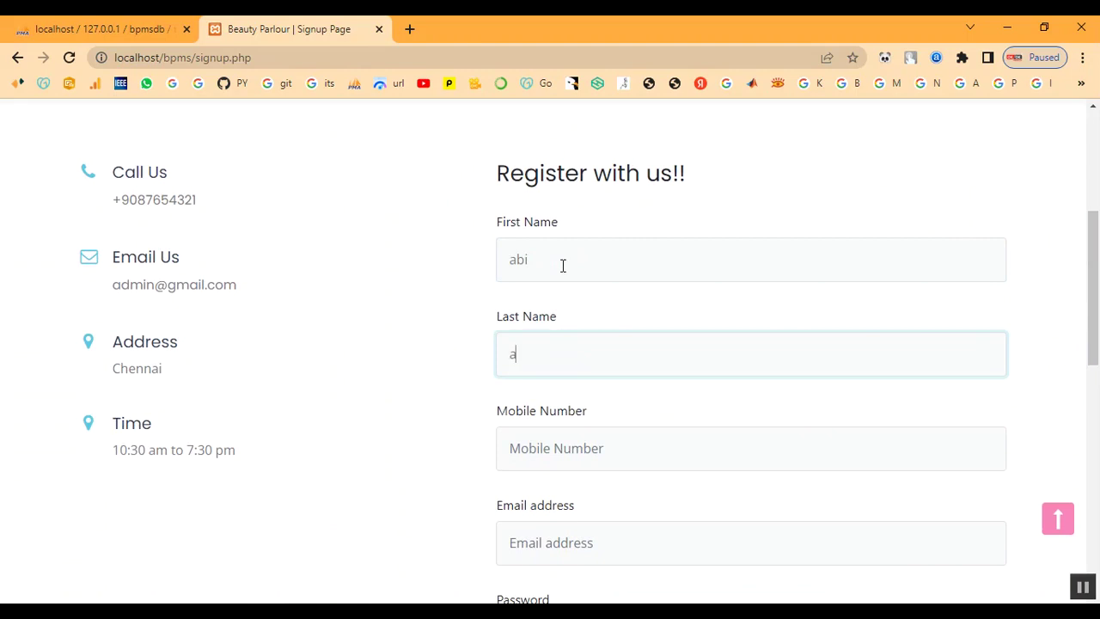
pyautogui.press('Tab')
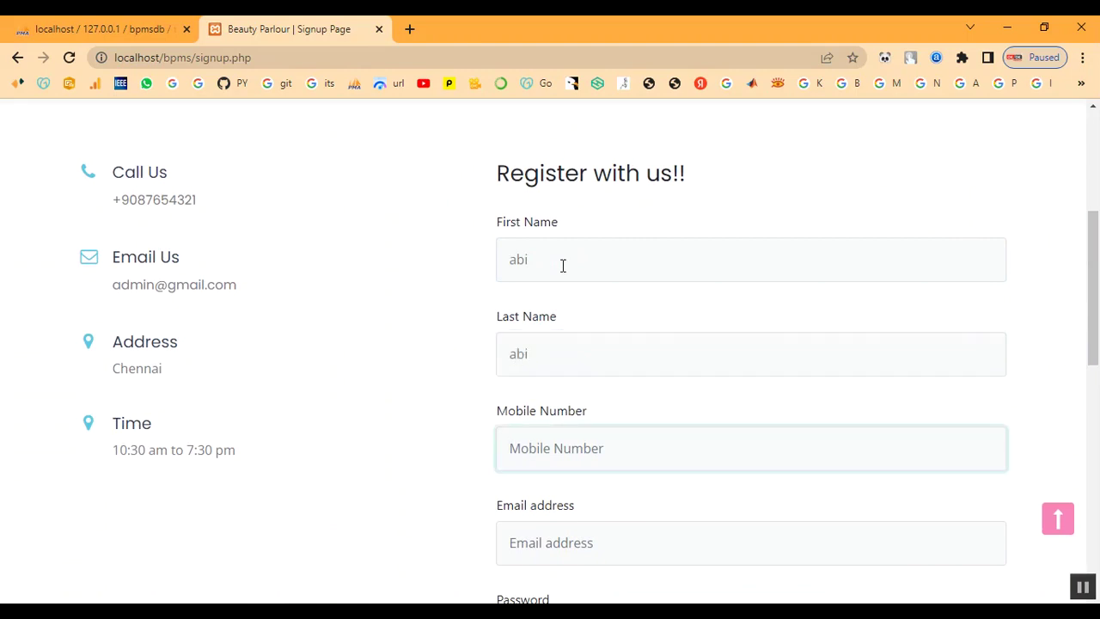
pyautogui.press('Tab')
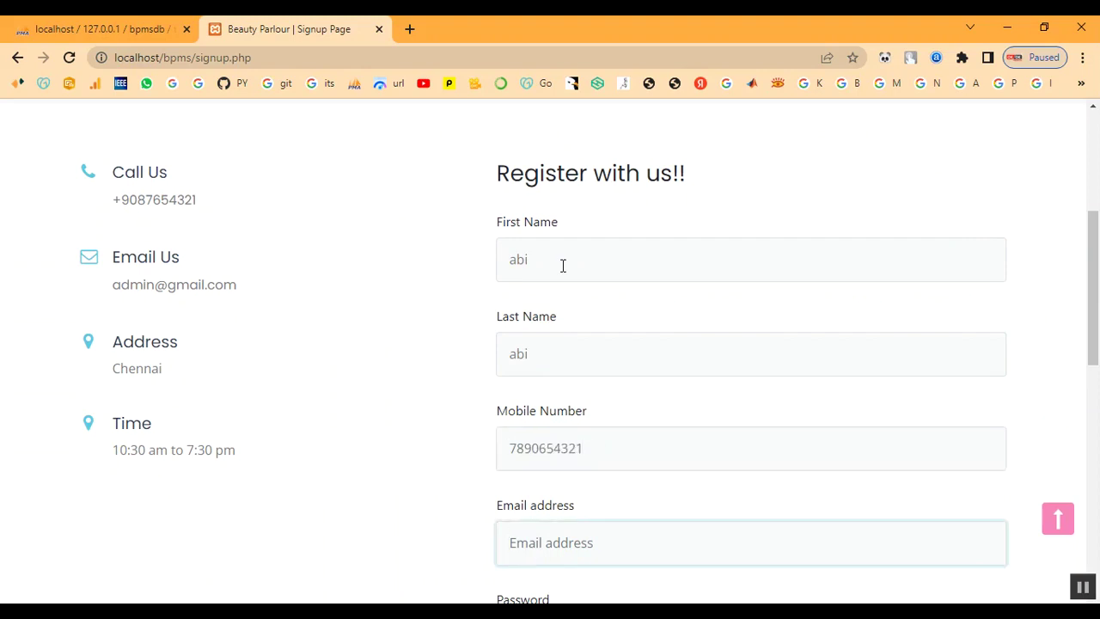
# Enter and repeat the account password, submit, and dismiss the registration success alert
pyautogui.press('Tab')
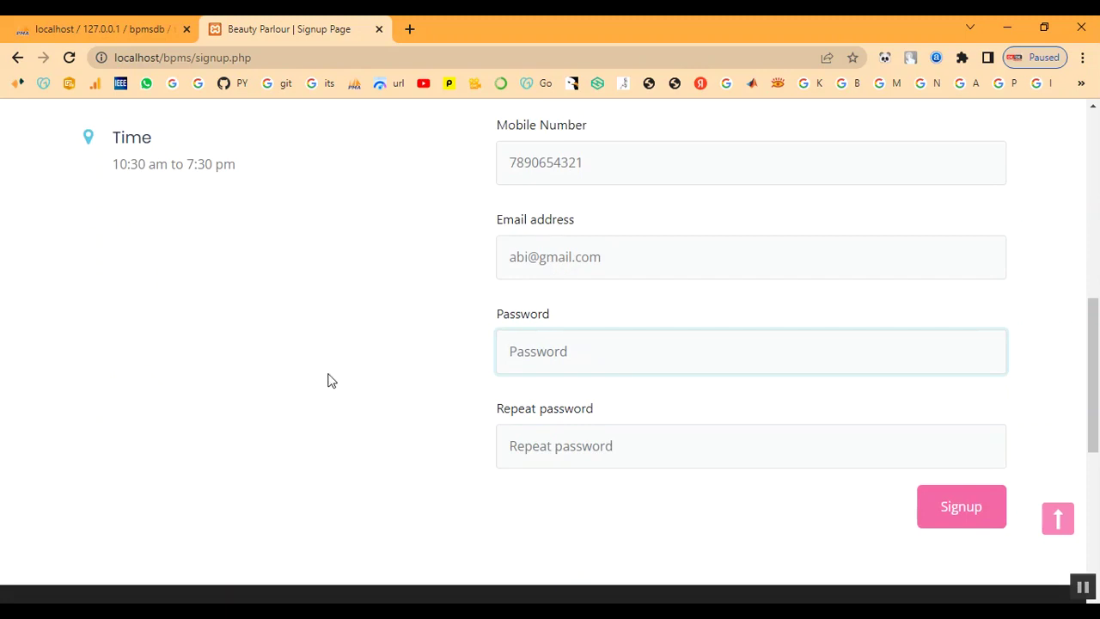
pyautogui.write('123')
pyautogui.press('BackSpace')
pyautogui.press('BackSpace')
pyautogui.press('BackSpace')
pyautogui.press('BackSpace')
pyautogui.press('BackSpace')
pyautogui.write('1')
pyautogui.press('Tab')
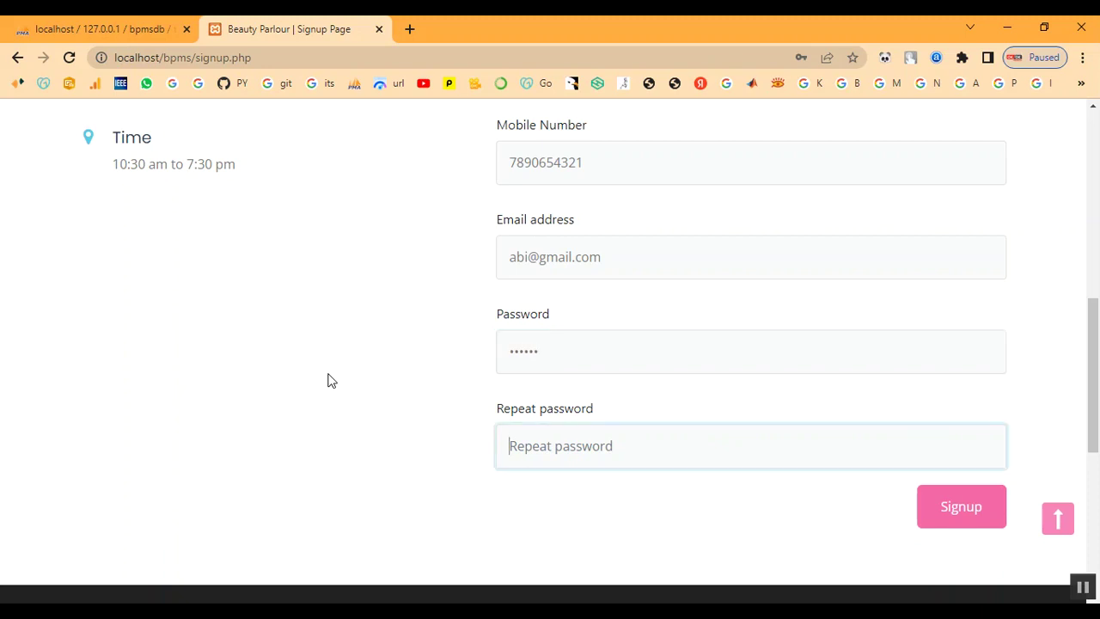
pyautogui.write('12')
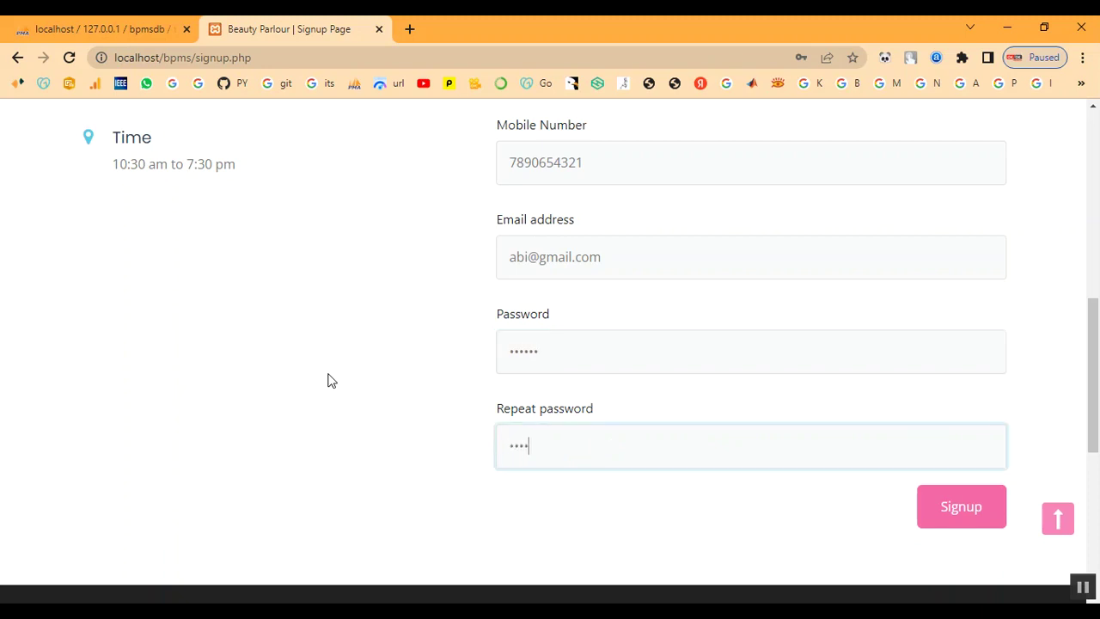
pyautogui.click(993, 526)
pyautogui.click(698, 153)
pyautogui.scroll(-1, 695, 309)
pyautogui.scroll(1, 807, 227)
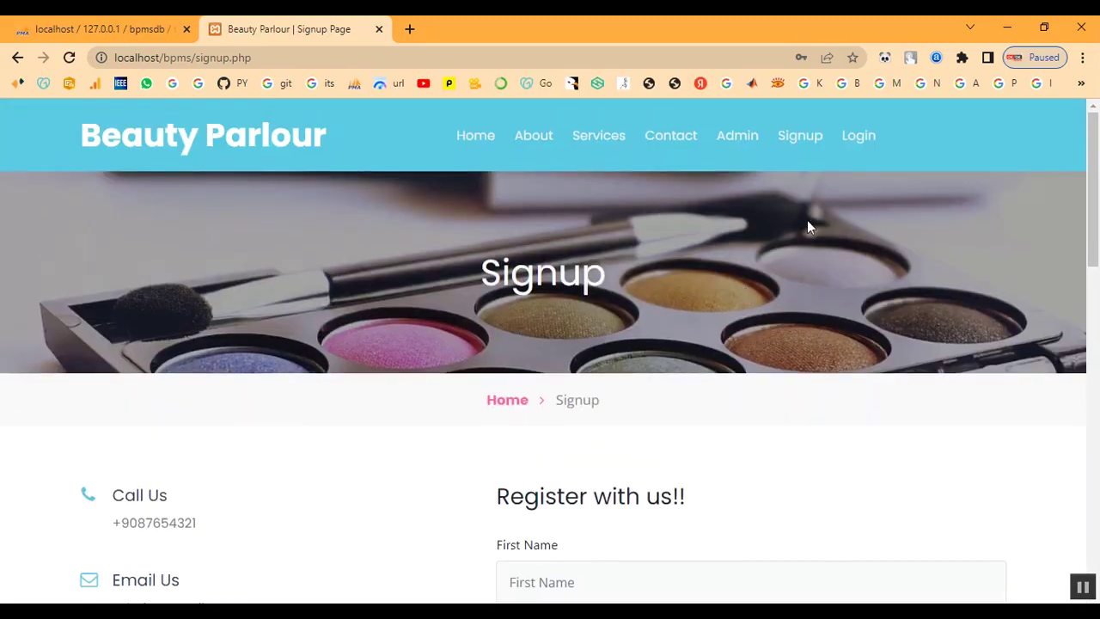
# Log in with the newly registered customer's e-mail and password
pyautogui.click(847, 149)
pyautogui.scroll(-1, 626, 349)
pyautogui.click(615, 421)
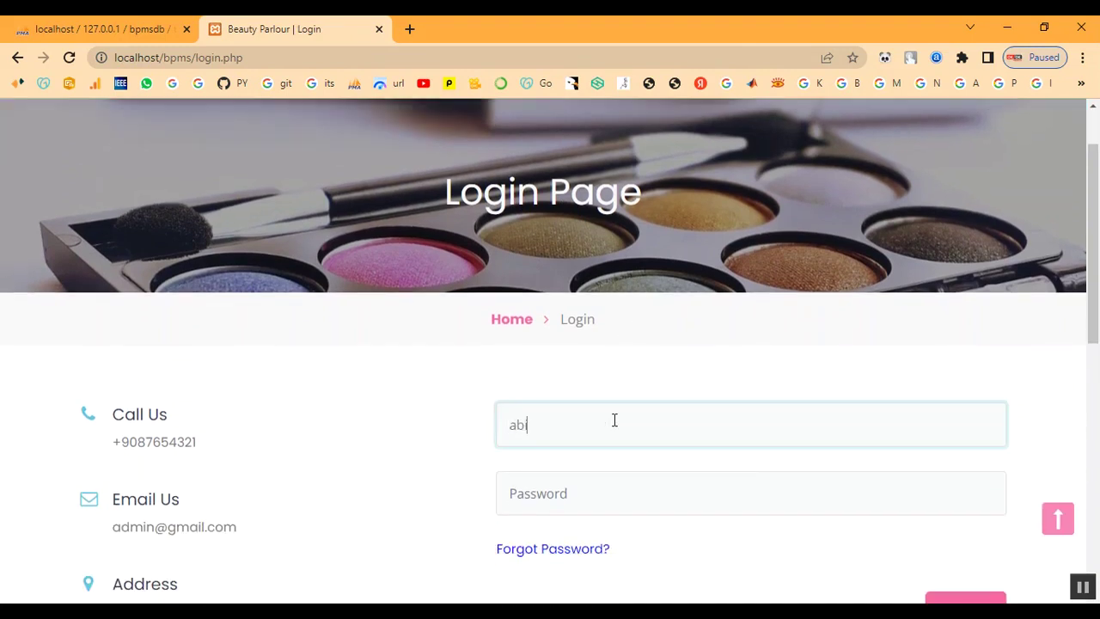
pyautogui.press('Tab')
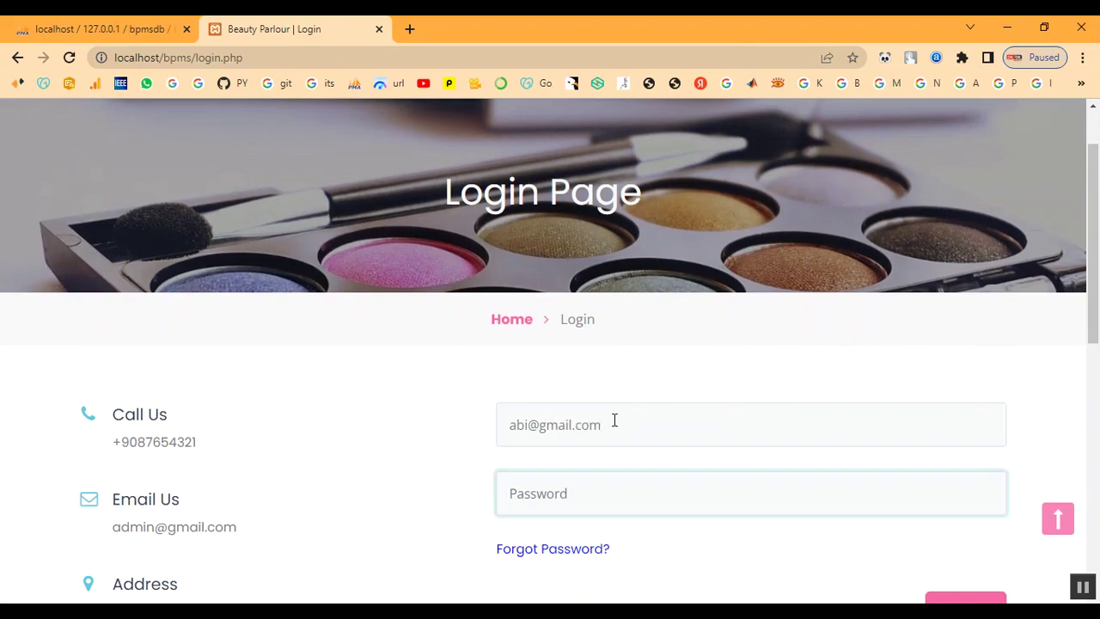
pyautogui.write('a')
pyautogui.scroll(-2, 618, 475)
pyautogui.click(956, 464)
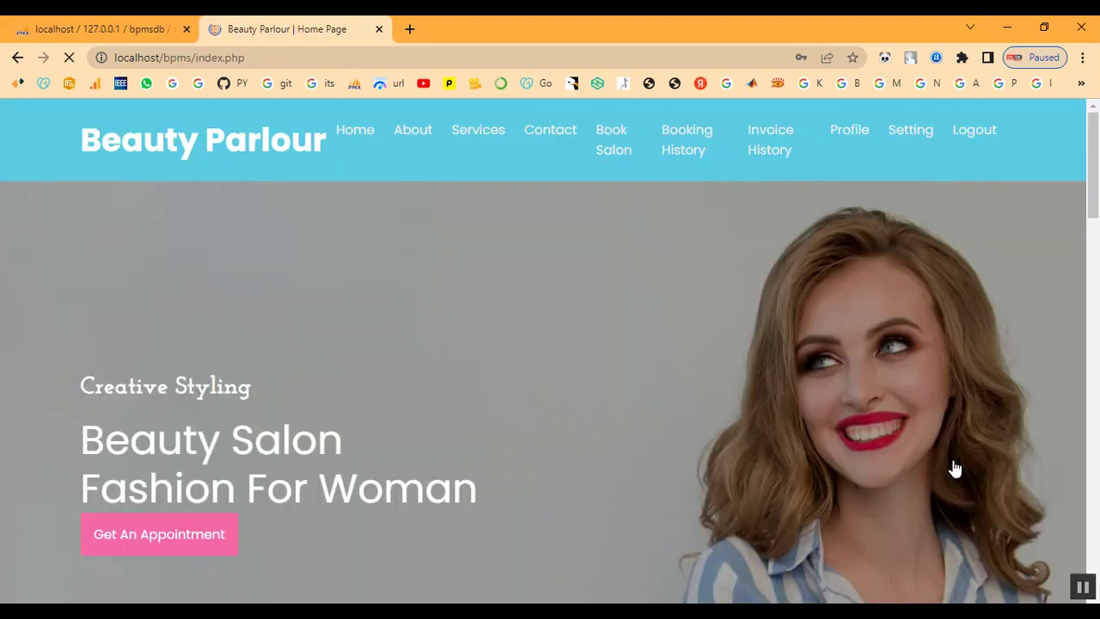
# Scroll through the services catalogue as the signed-in customer
pyautogui.click(460, 140)
pyautogui.scroll(-15, 576, 419)
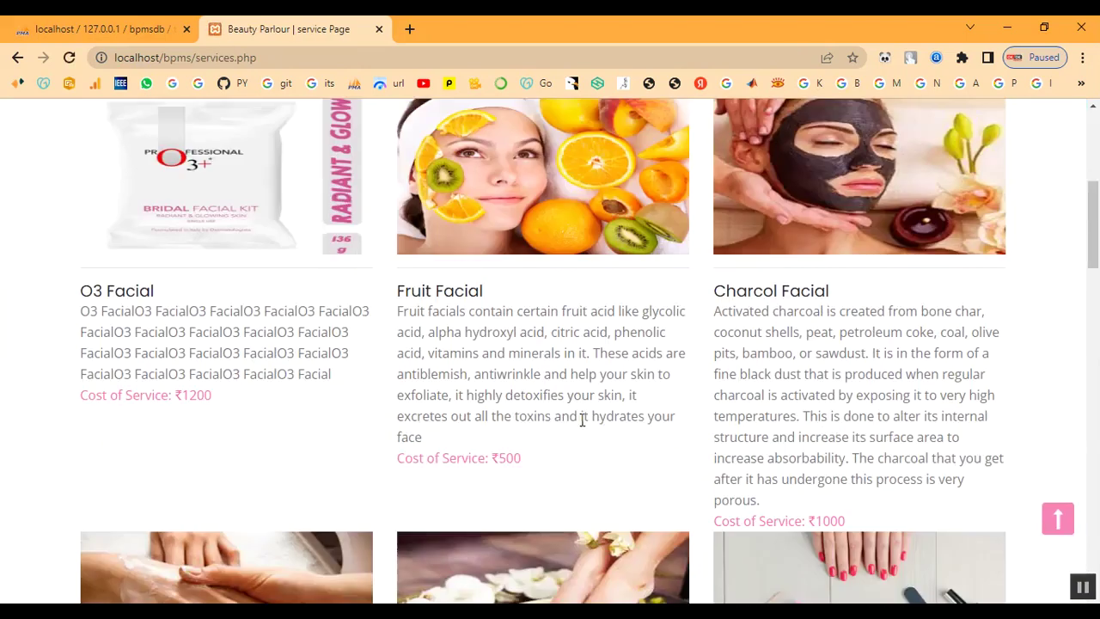
pyautogui.scroll(-5, 619, 461)
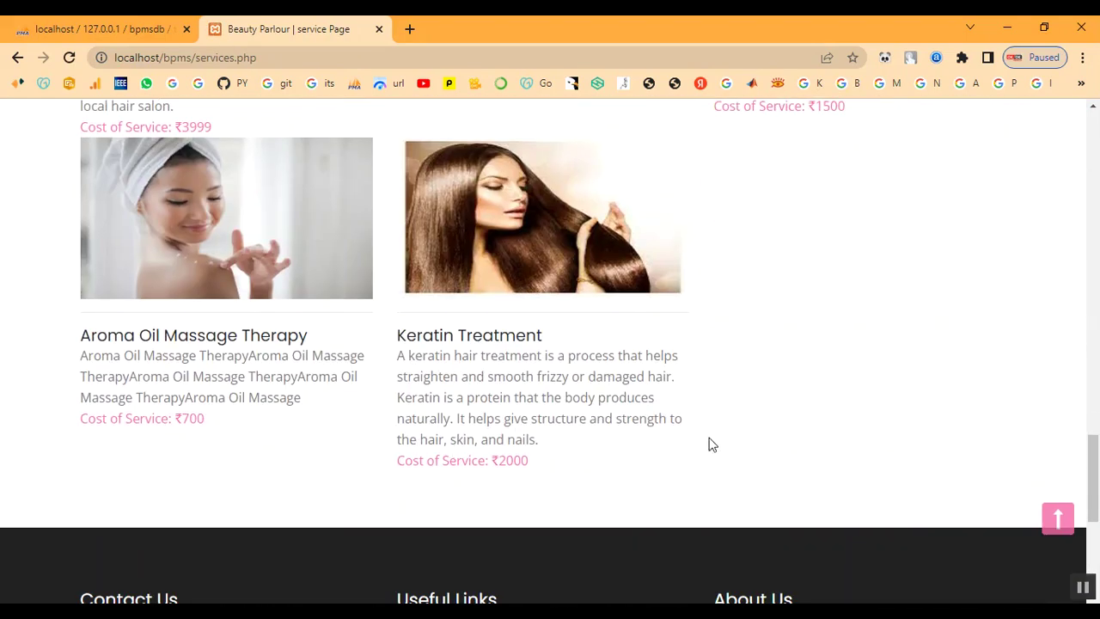
pyautogui.scroll(9, 705, 452)
pyautogui.scroll(10, 709, 443)
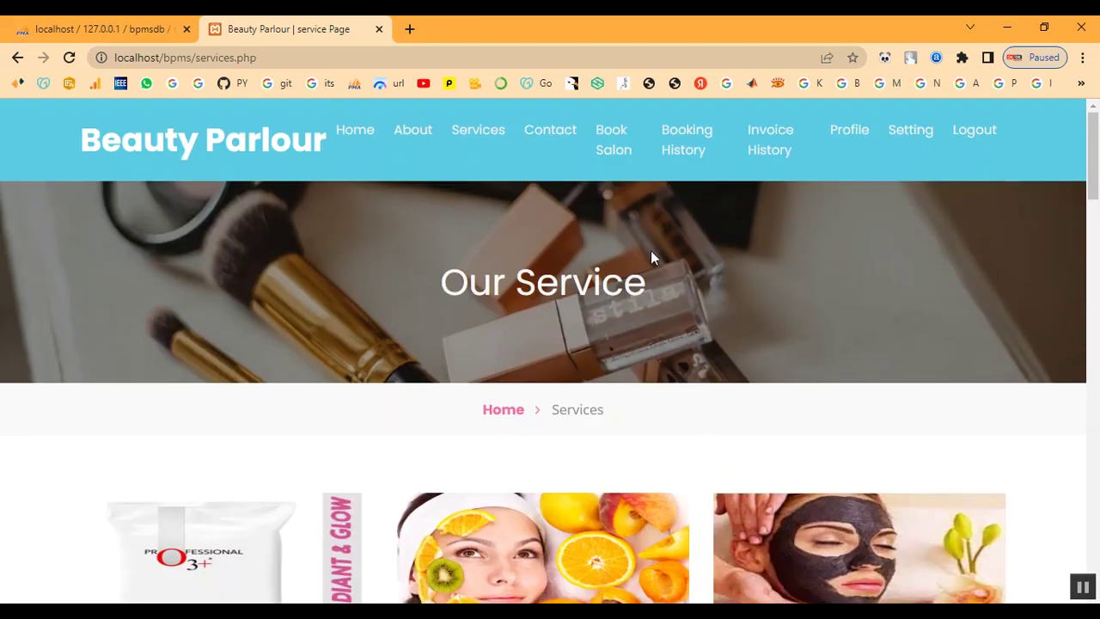
# Open the appointment booking page and pick 02/10/2023 as the appointment date
pyautogui.click(608, 152)
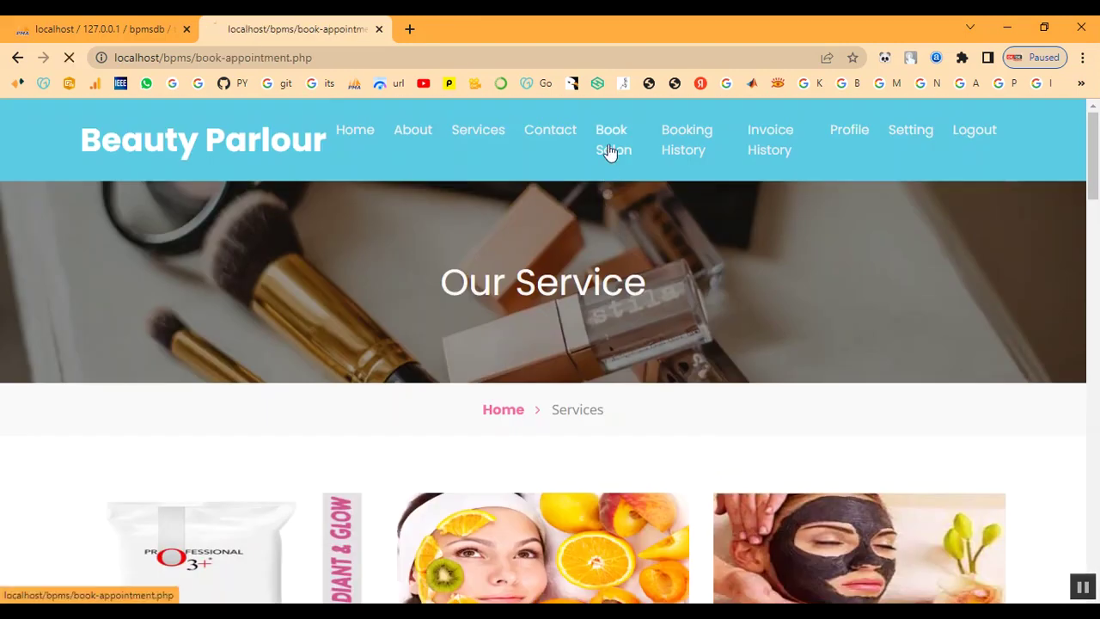
pyautogui.scroll(-4, 624, 361)
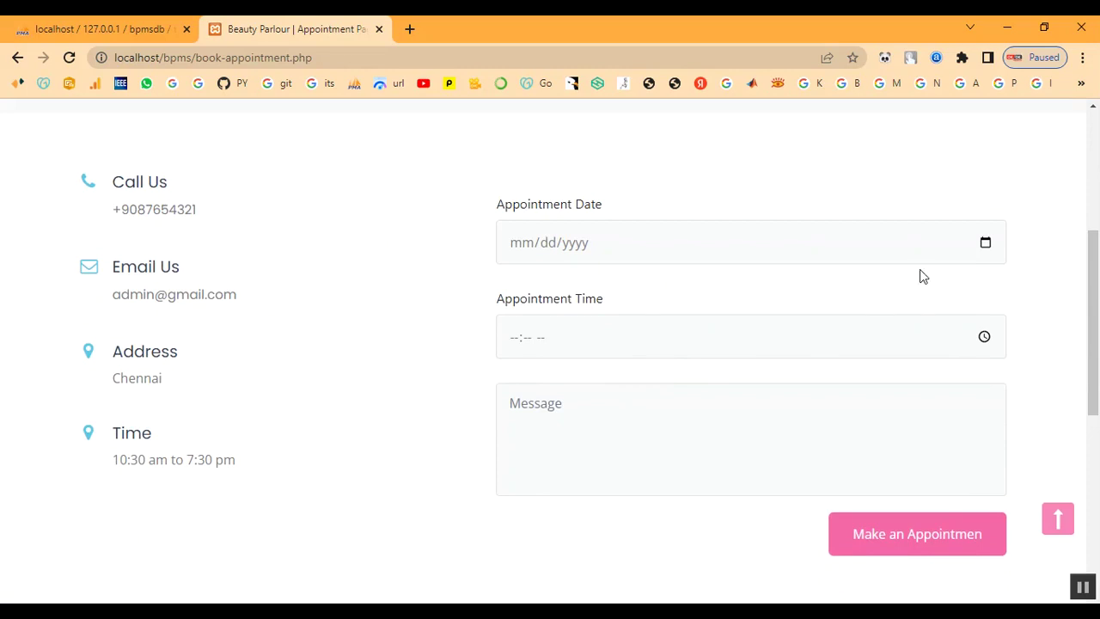
pyautogui.click(988, 244)
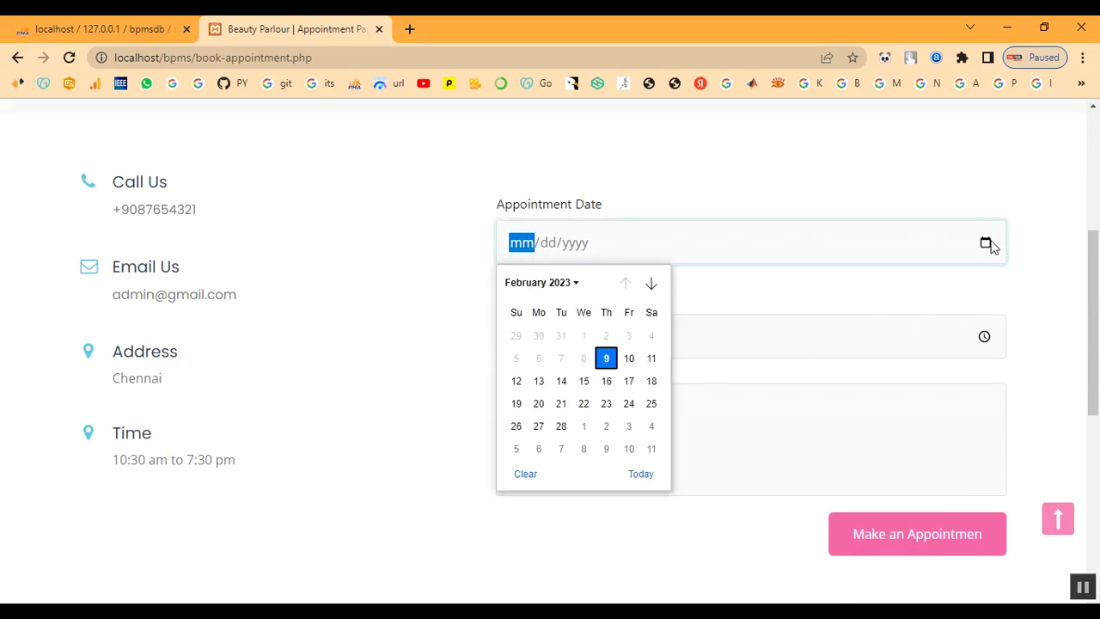
pyautogui.click(629, 359)
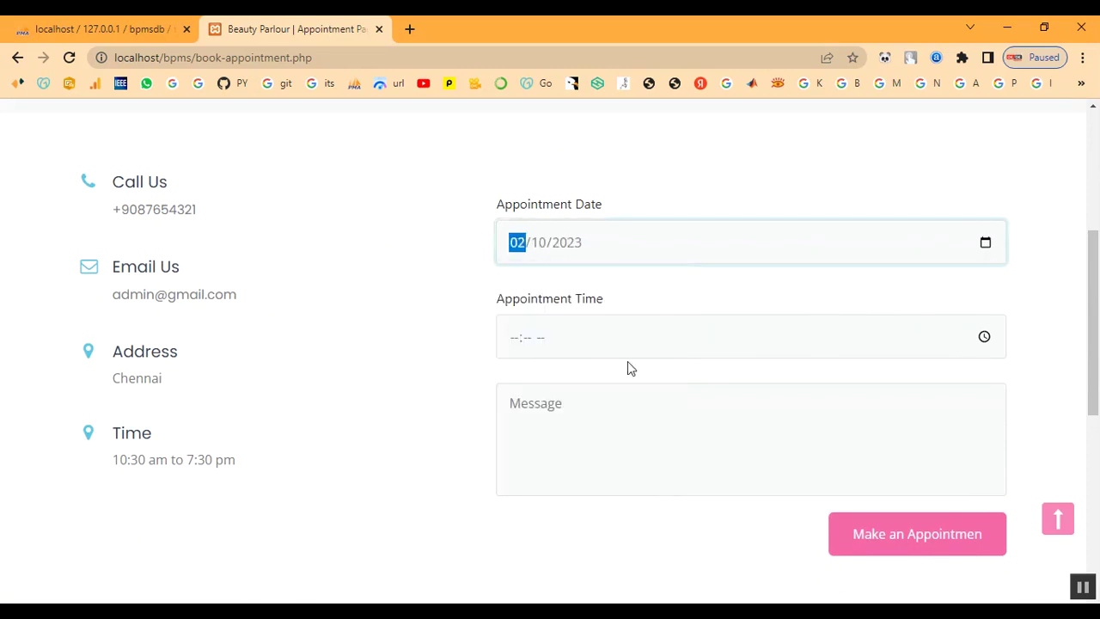
# Set the appointment time to 10:00 AM in the time picker
pyautogui.click(984, 336)
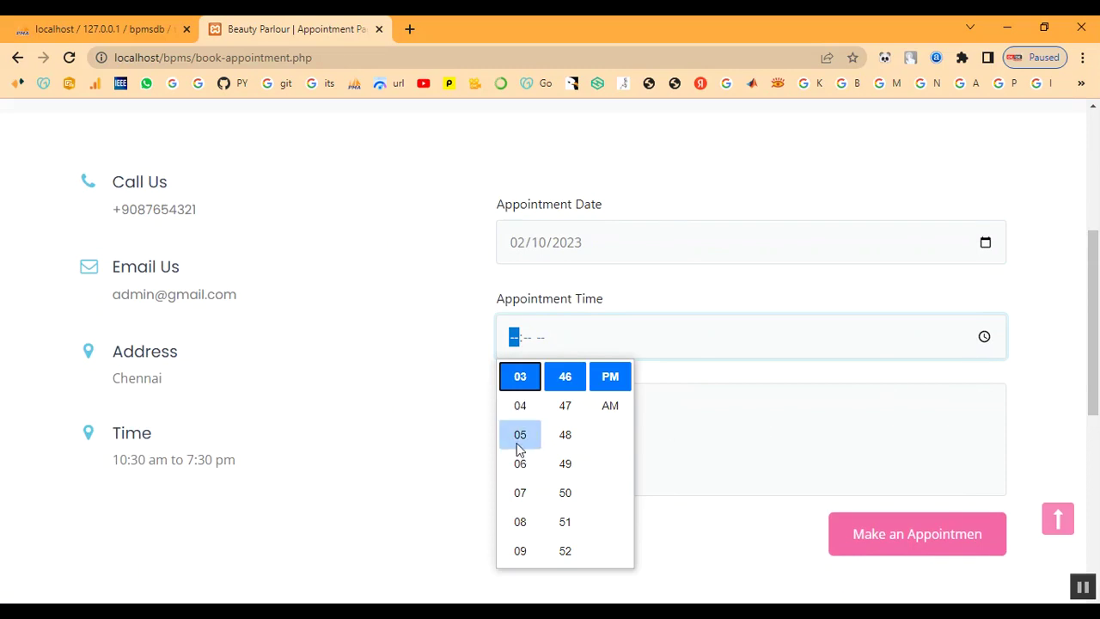
pyautogui.scroll(2, 521, 445)
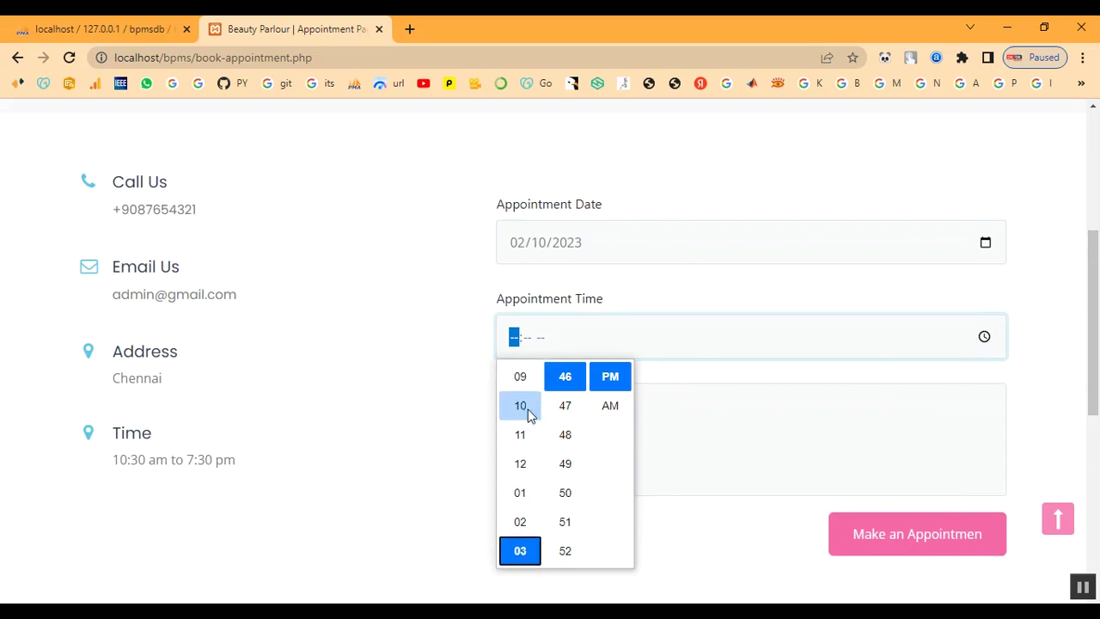
pyautogui.click(521, 406)
pyautogui.scroll(3, 555, 421)
pyautogui.scroll(7, 559, 426)
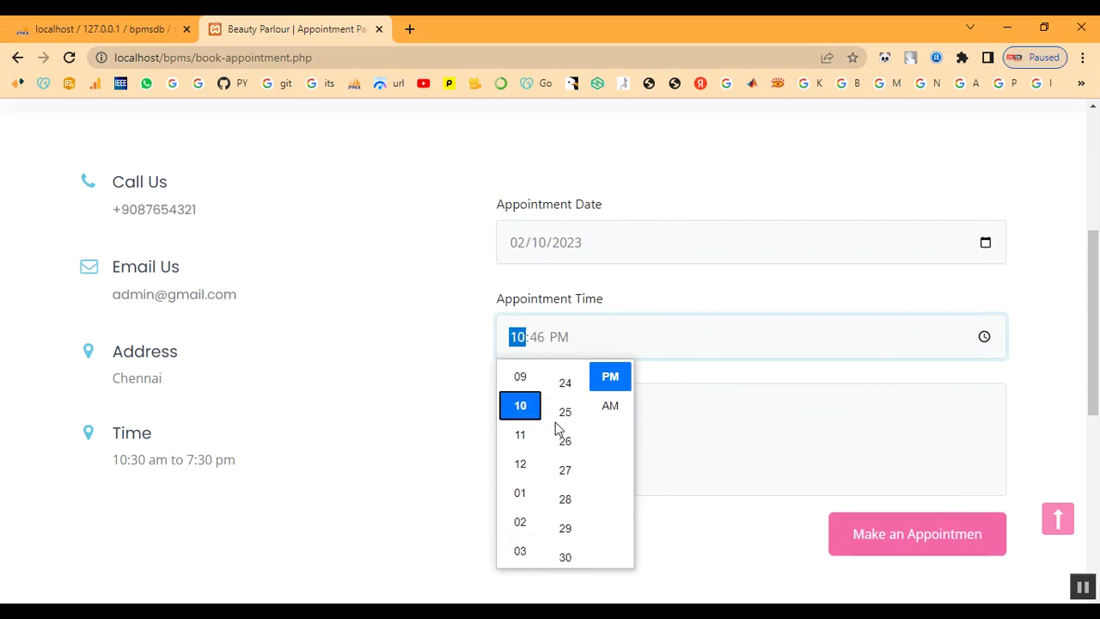
pyautogui.scroll(2, 566, 436)
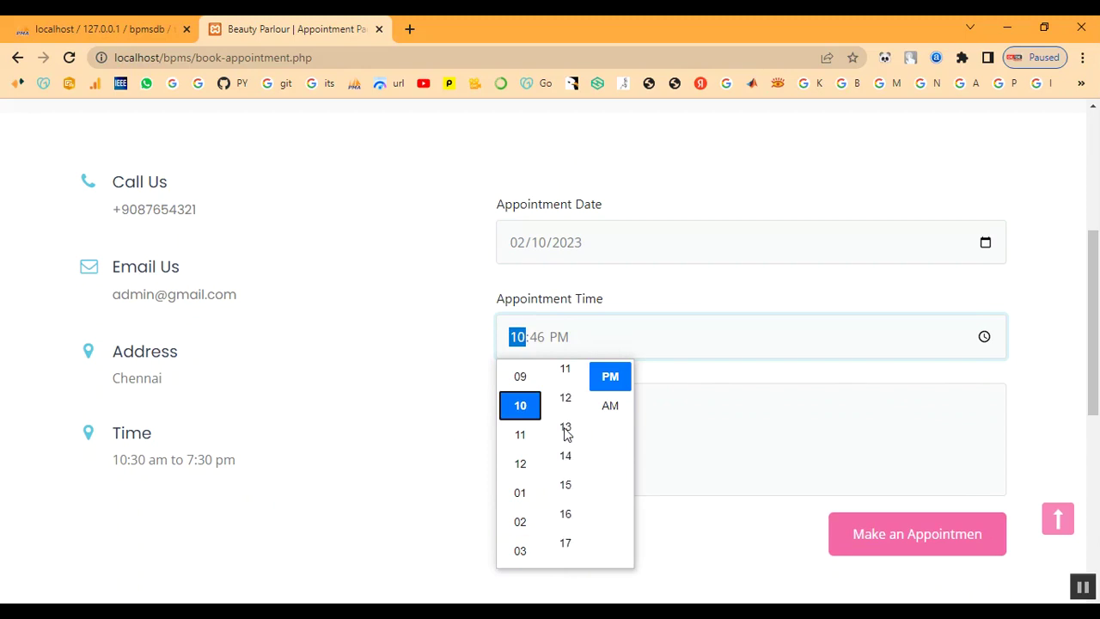
pyautogui.scroll(2, 566, 434)
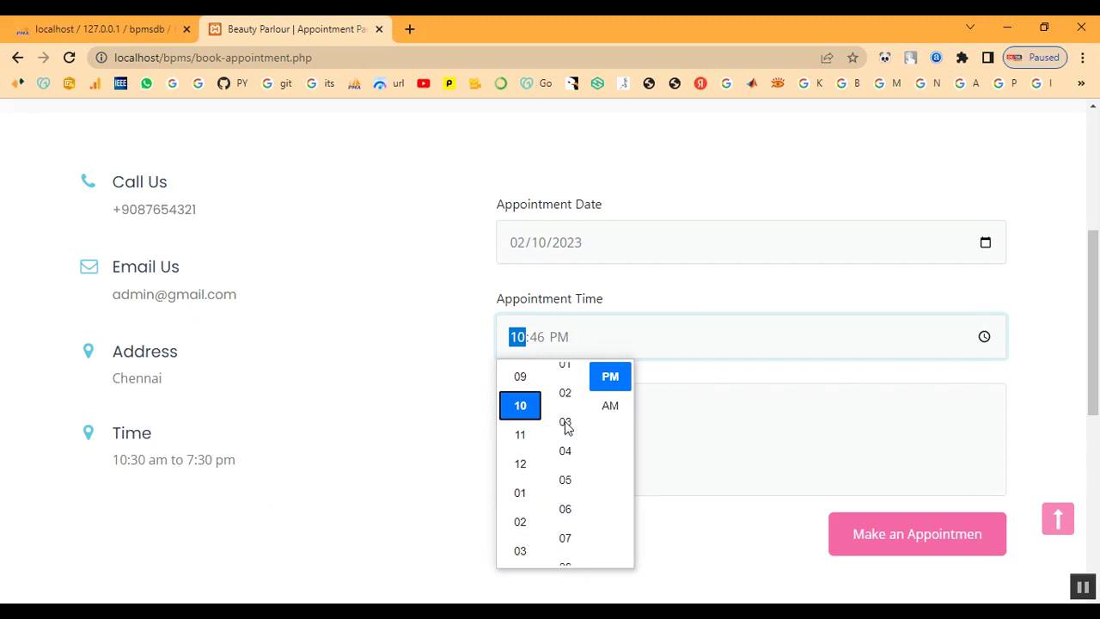
pyautogui.scroll(2, 565, 423)
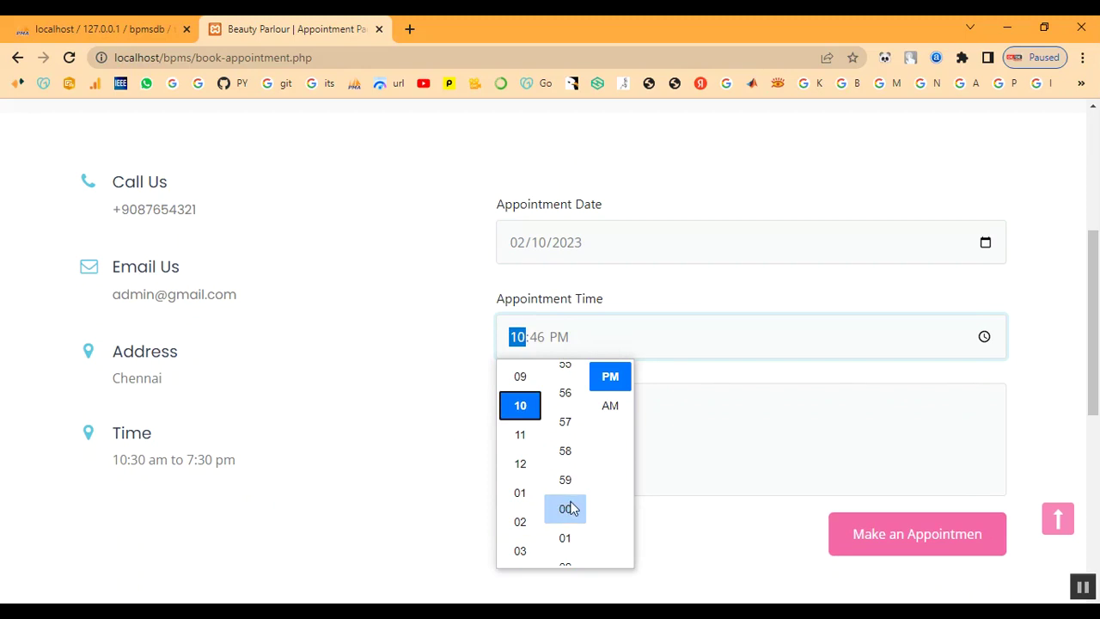
pyautogui.click(617, 406)
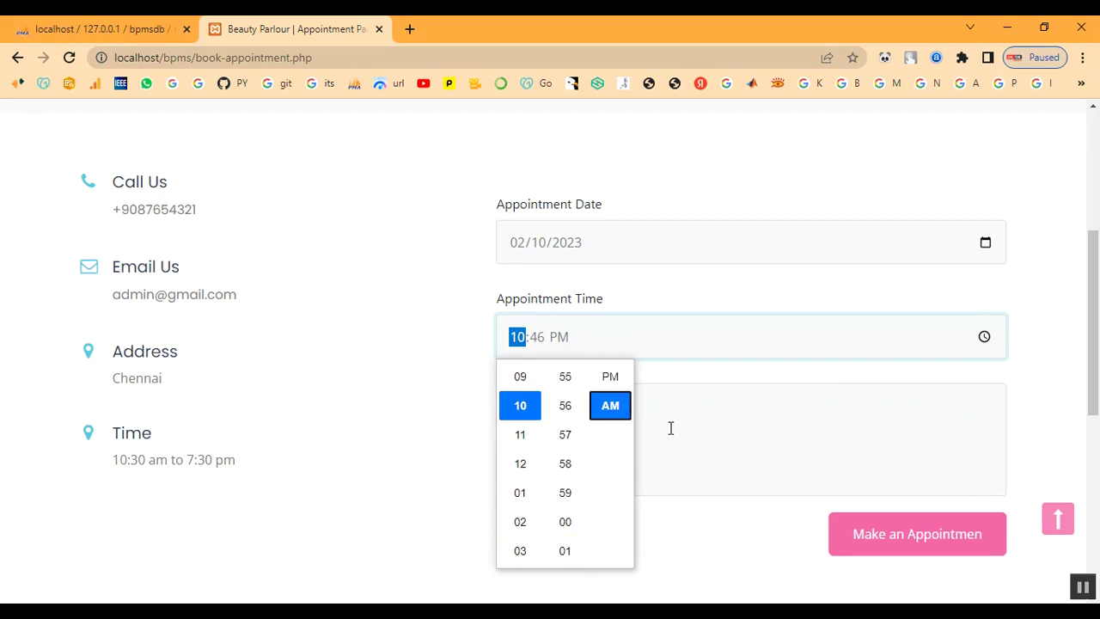
pyautogui.scroll(-2, 577, 490)
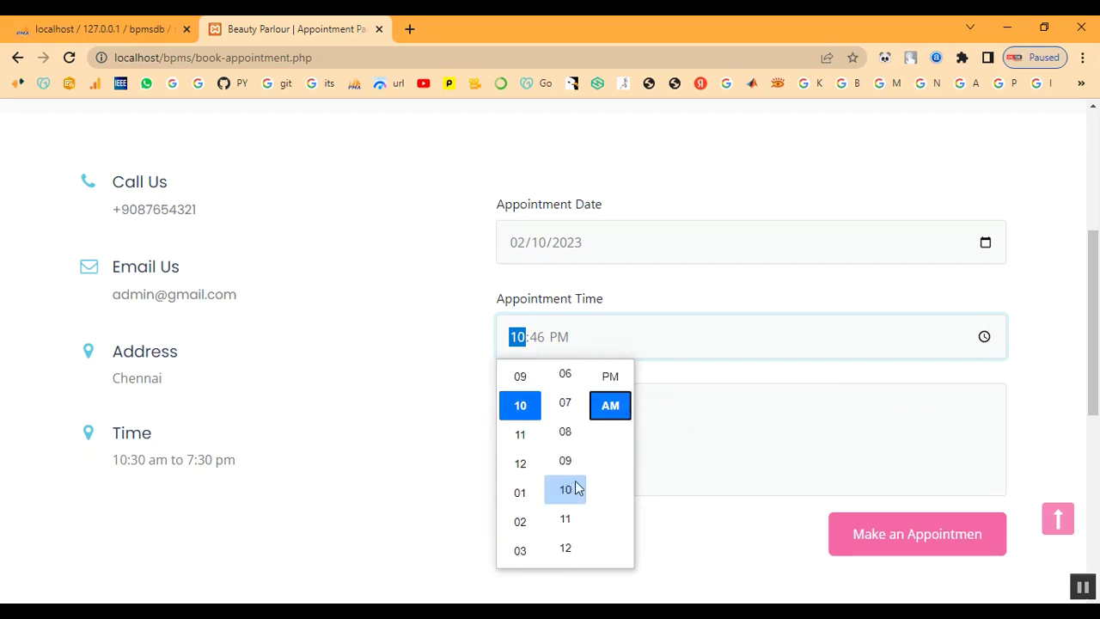
pyautogui.click(566, 378)
pyautogui.click(745, 382)
# Enter the message 'Keratin Treatment' and submit the appointment booking
pyautogui.click(599, 438)
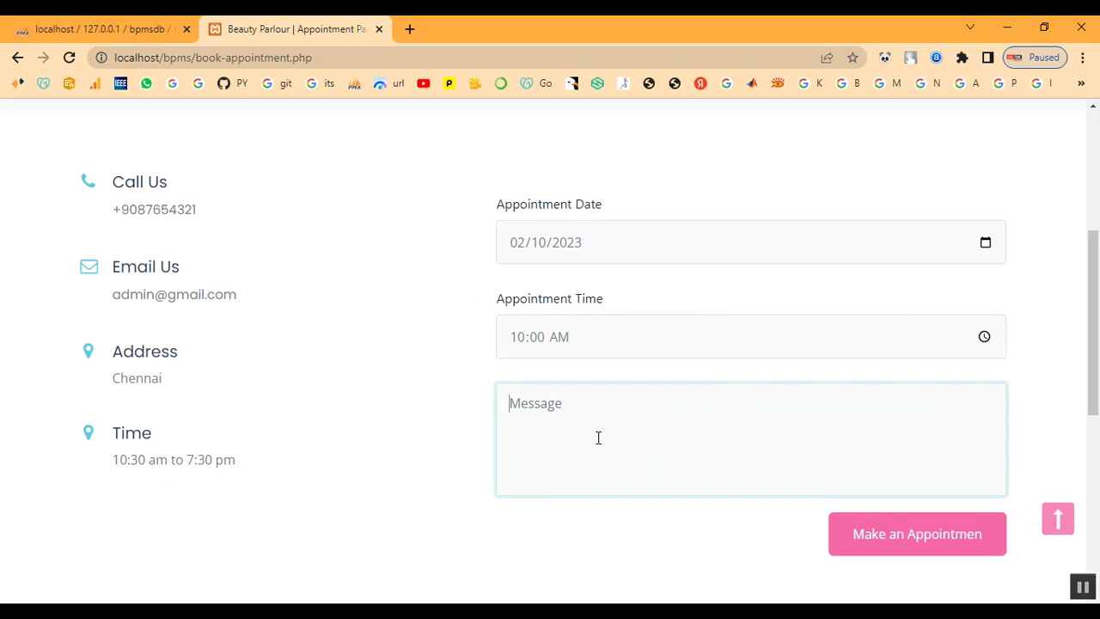
pyautogui.write('I')
pyautogui.press('BackSpace')
pyautogui.write('Keratin')
pyautogui.write('Treatment')
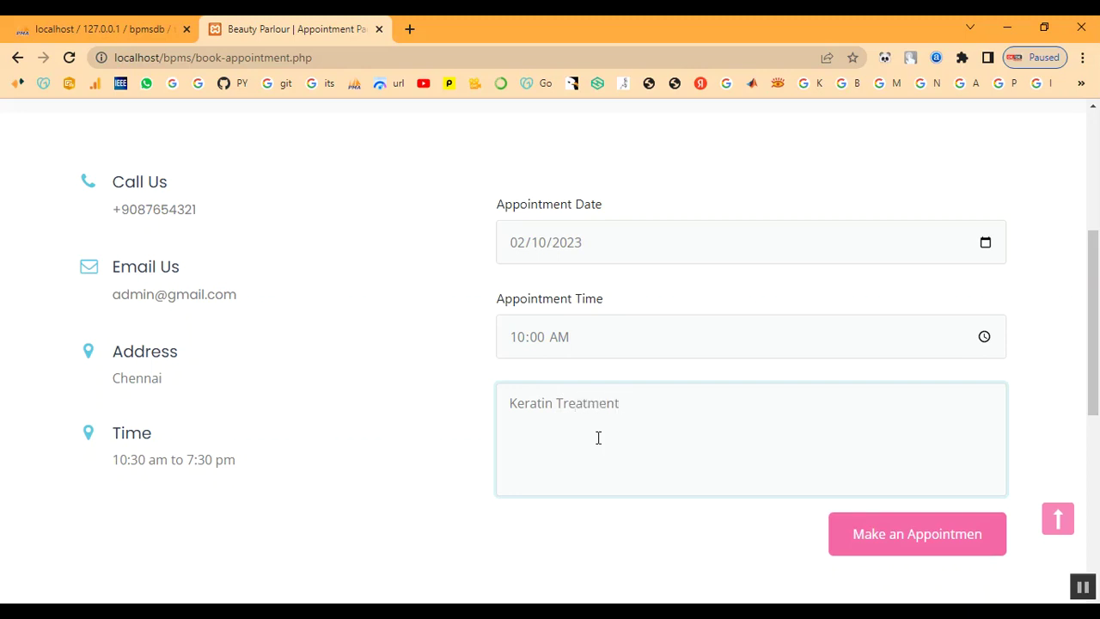
pyautogui.click(864, 534)
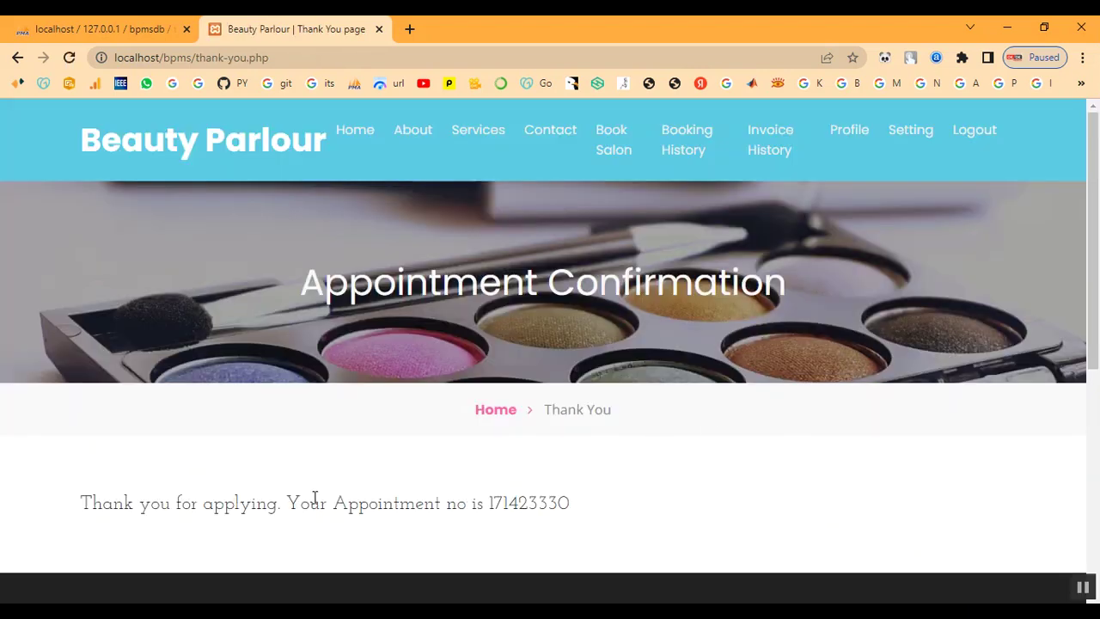
# Copy the new appointment number from the confirmation page
pyautogui.moveTo(489, 502); pyautogui.dragTo(584, 508)
pyautogui.rightClick(523, 511)
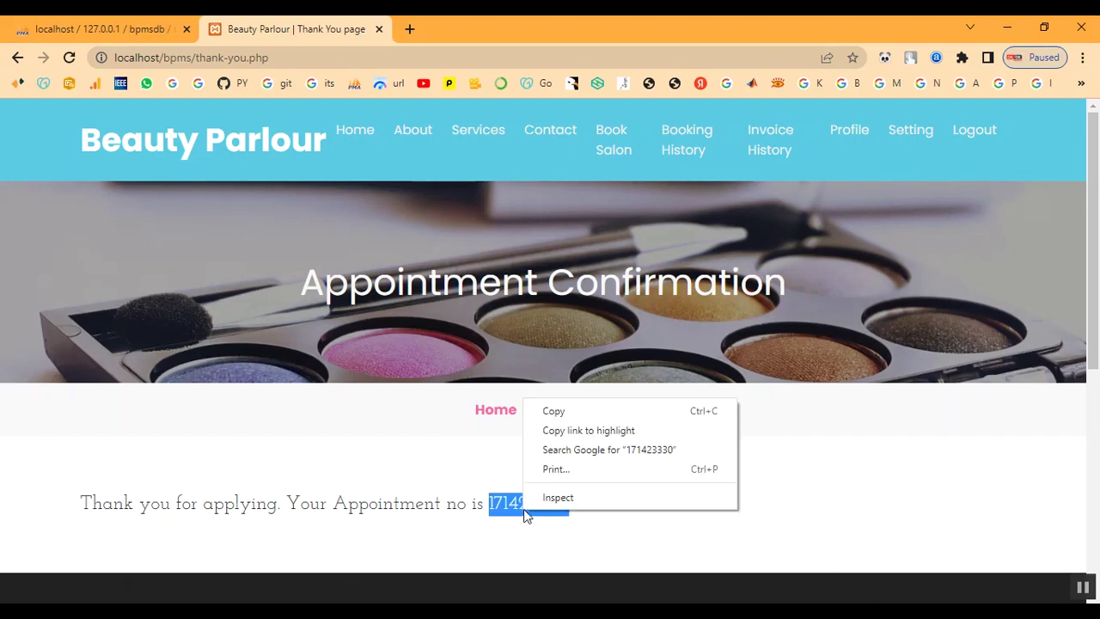
pyautogui.click(555, 412)
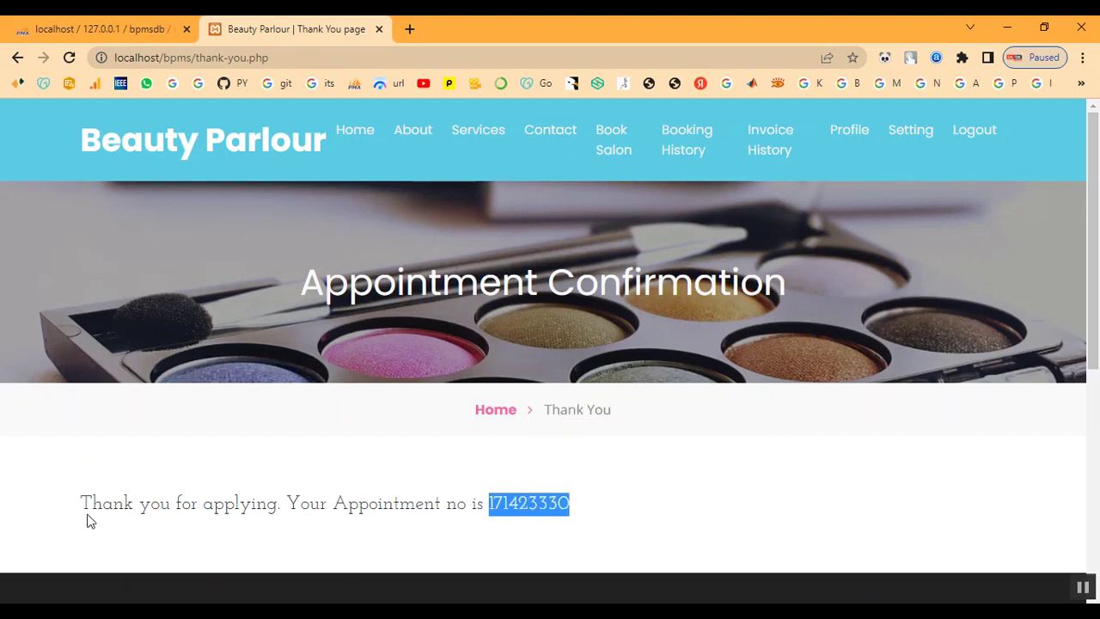
pyautogui.moveTo(84, 506); pyautogui.dragTo(582, 519)
pyautogui.click(671, 519)
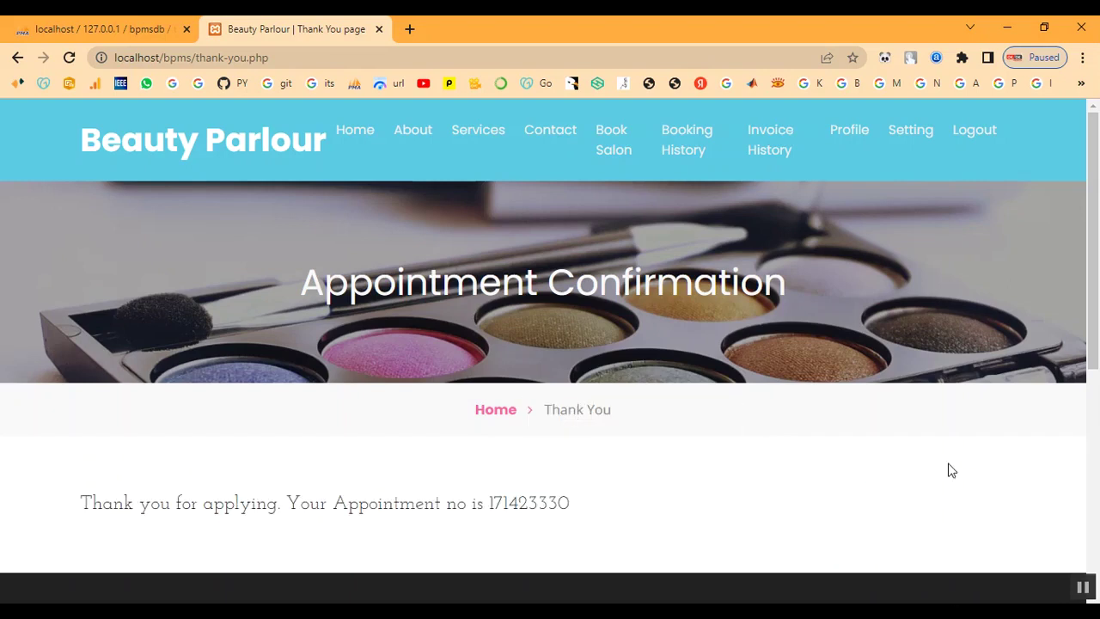
# View the new appointment in Booking History, confirming it awaits confirmation
pyautogui.click(691, 144)
pyautogui.scroll(-2, 767, 455)
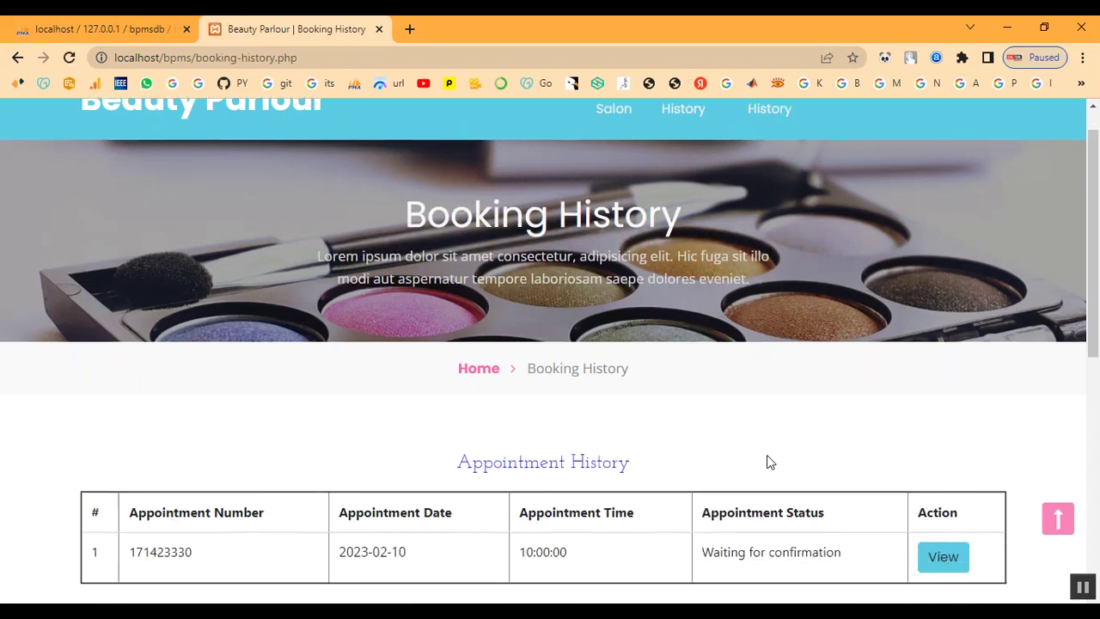
pyautogui.scroll(-1, 769, 462)
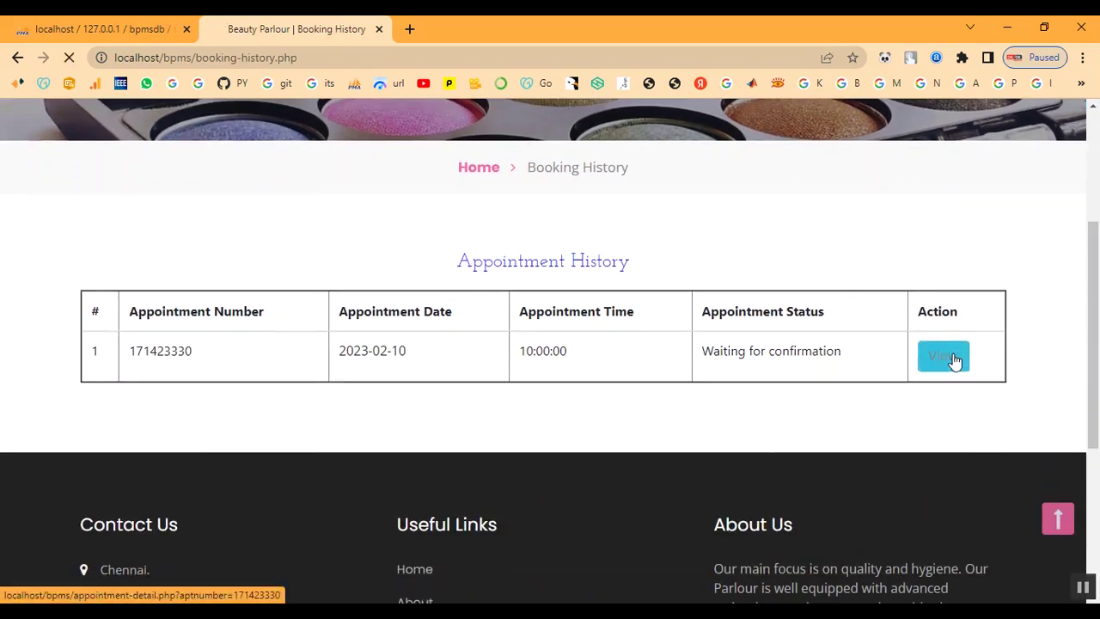
pyautogui.click(952, 362)
pyautogui.scroll(-4, 796, 422)
pyautogui.moveTo(601, 505); pyautogui.dragTo(761, 524)
pyautogui.scroll(5, 785, 410)
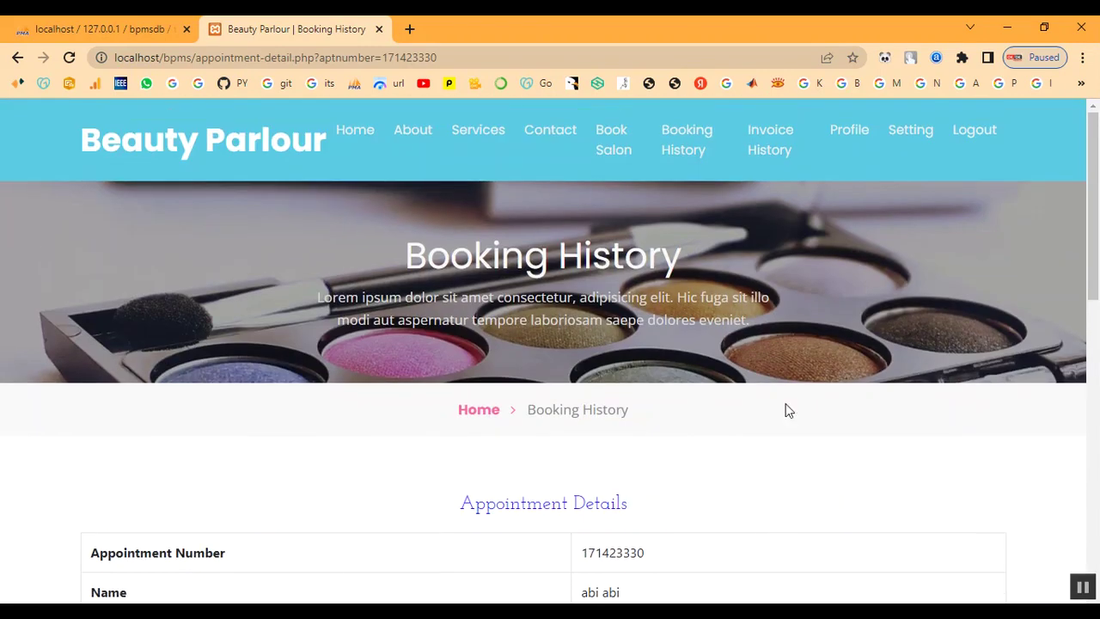
pyautogui.click(688, 159)
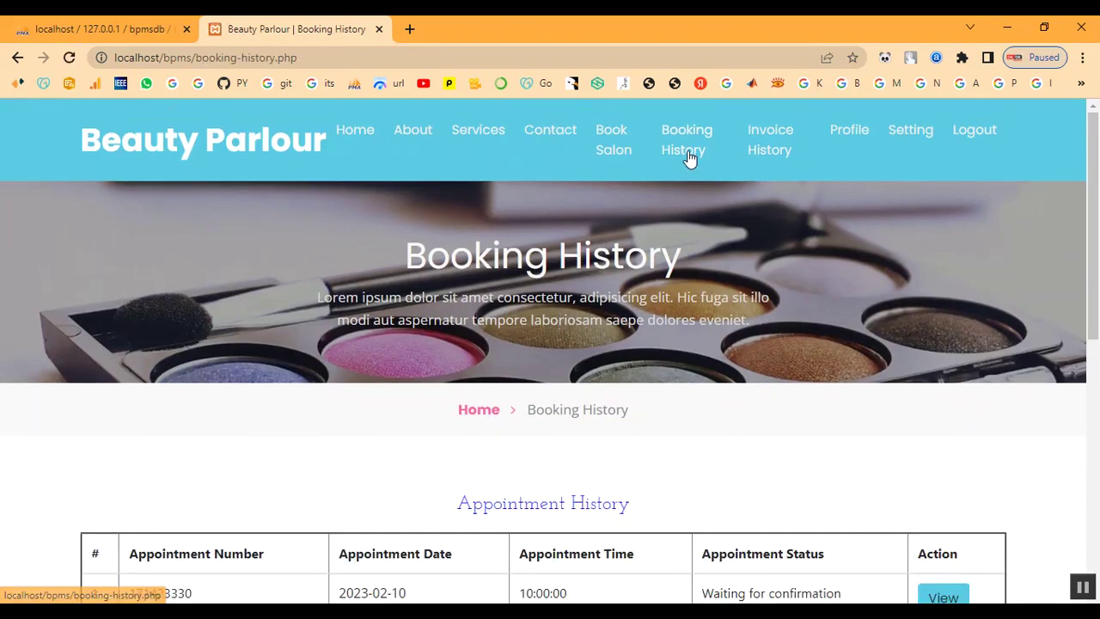
# Check the empty Invoice History, then review the customer Profile page
pyautogui.click(786, 144)
pyautogui.scroll(-3, 786, 304)
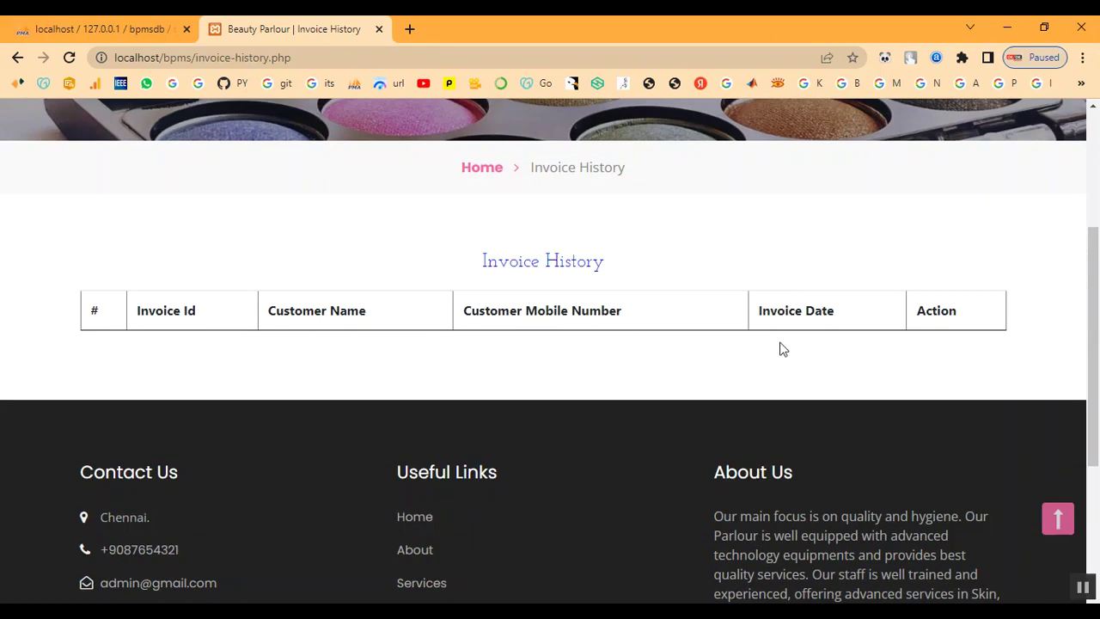
pyautogui.scroll(3, 732, 382)
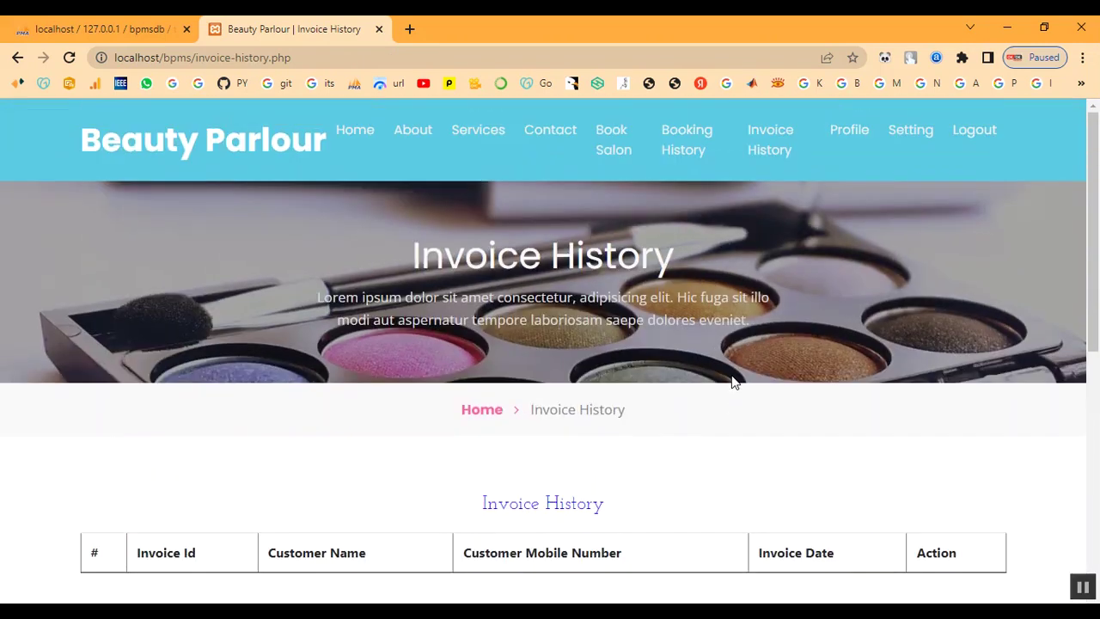
pyautogui.click(845, 133)
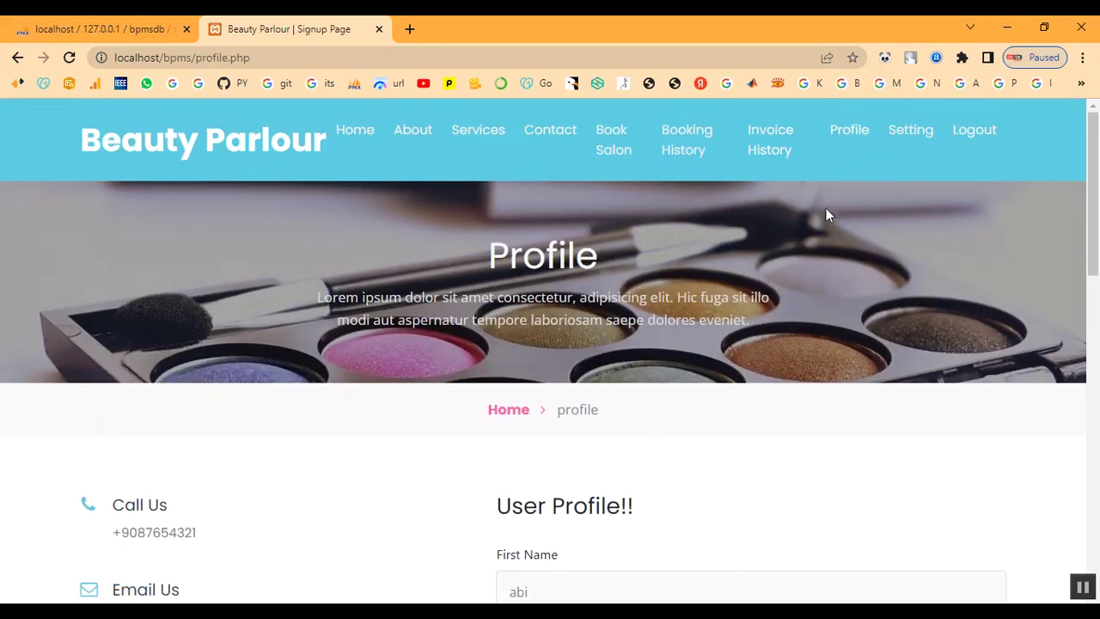
pyautogui.scroll(-2, 760, 370)
pyautogui.scroll(-7, 756, 364)
pyautogui.scroll(4, 745, 370)
pyautogui.scroll(5, 744, 379)
# Look over the password Setting page, log out, and return to the home page
pyautogui.click(910, 134)
pyautogui.scroll(-5, 857, 292)
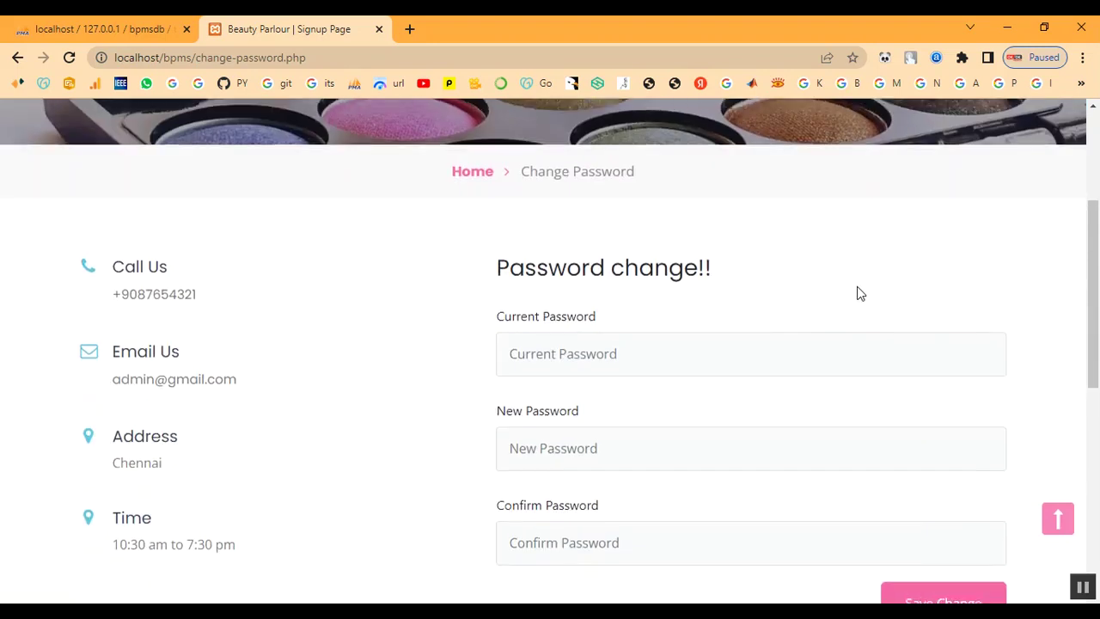
pyautogui.scroll(5, 859, 288)
pyautogui.click(986, 135)
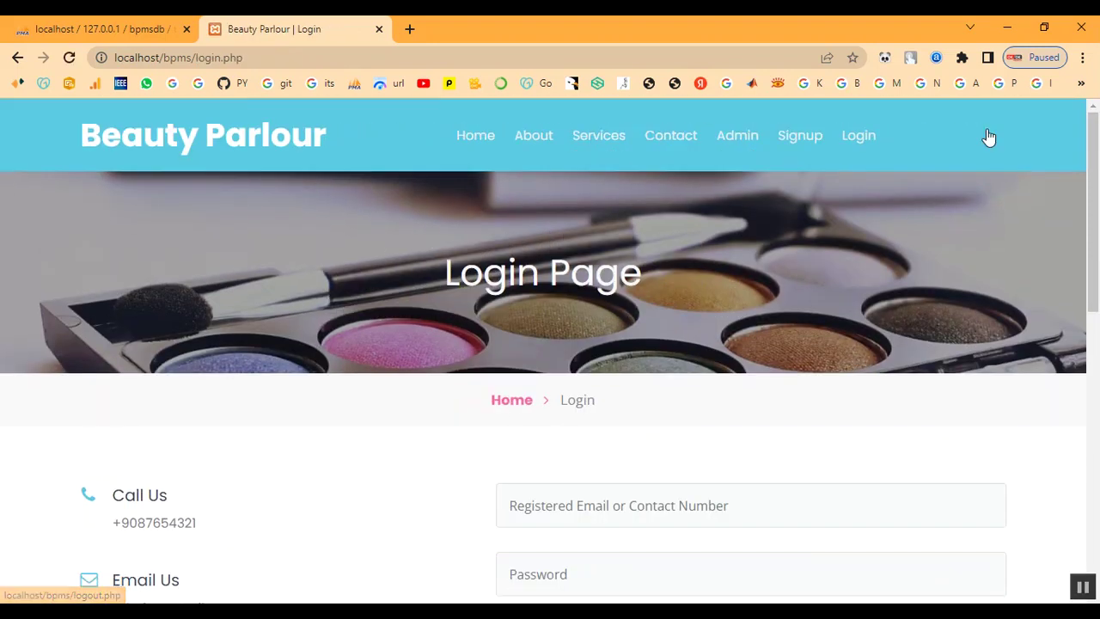
pyautogui.click(510, 404)
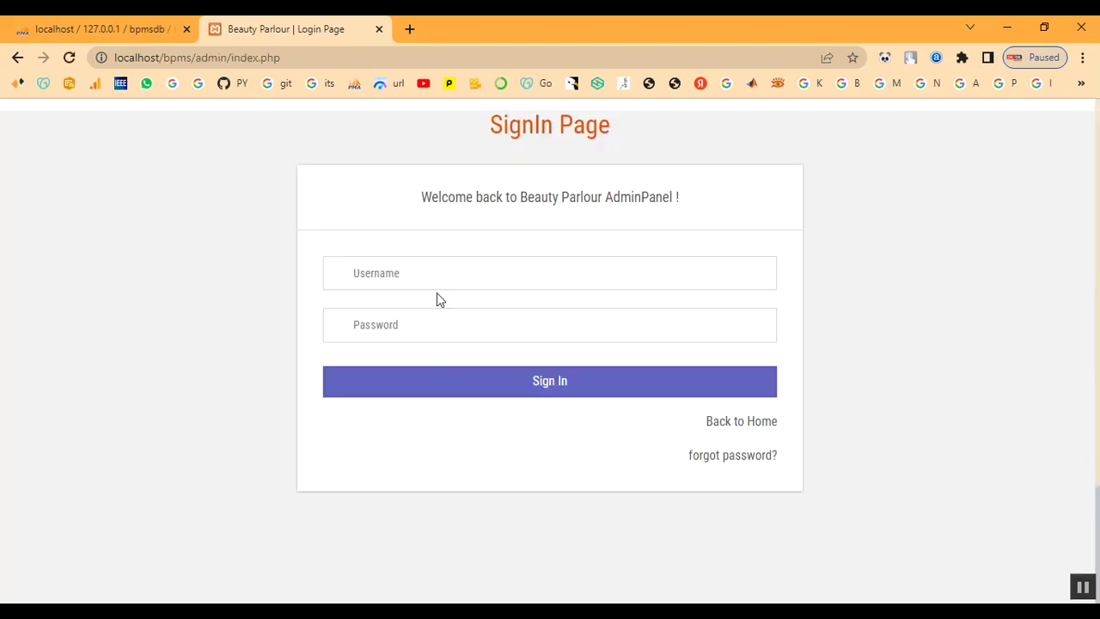
# Sign in to the admin panel with the admin credentials and open All Appointment
pyautogui.click(437, 282)
pyautogui.write('ad')
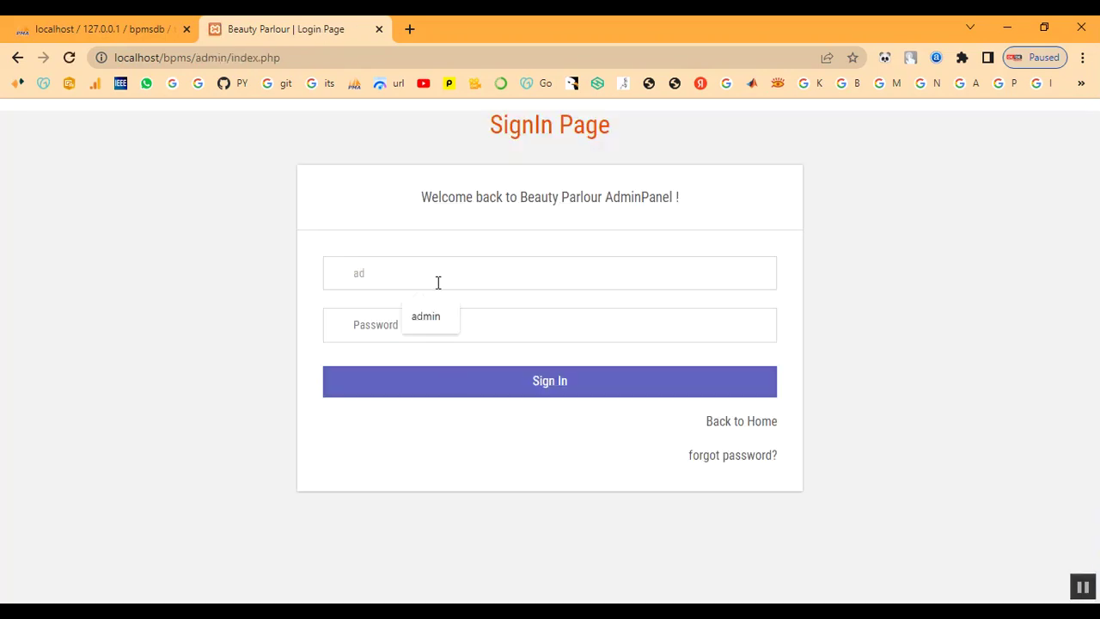
pyautogui.write('minT')
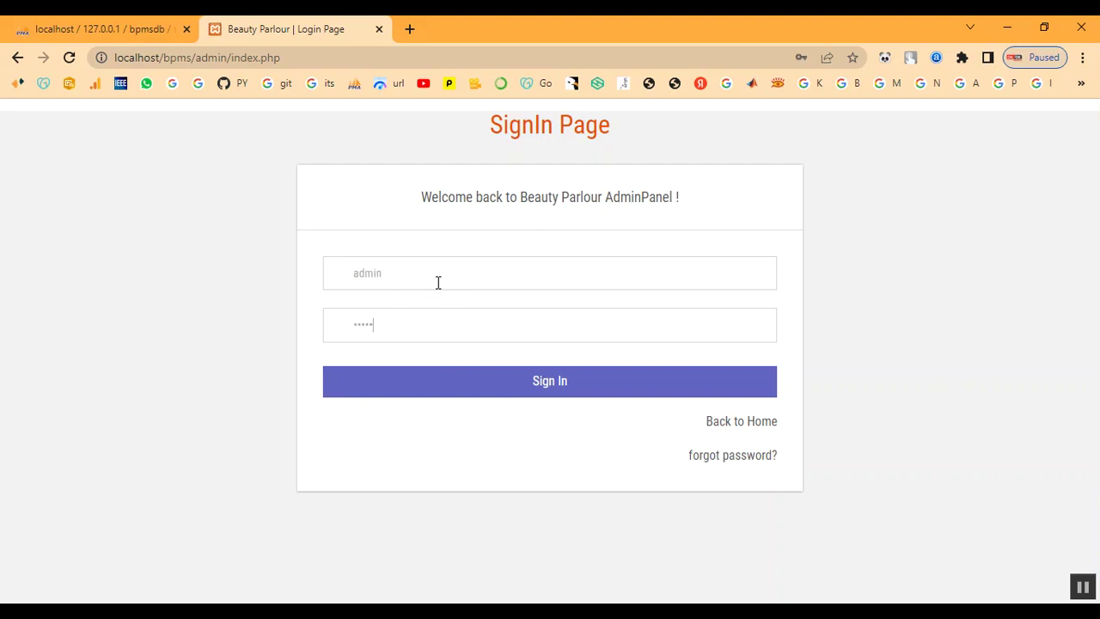
pyautogui.click(456, 381)
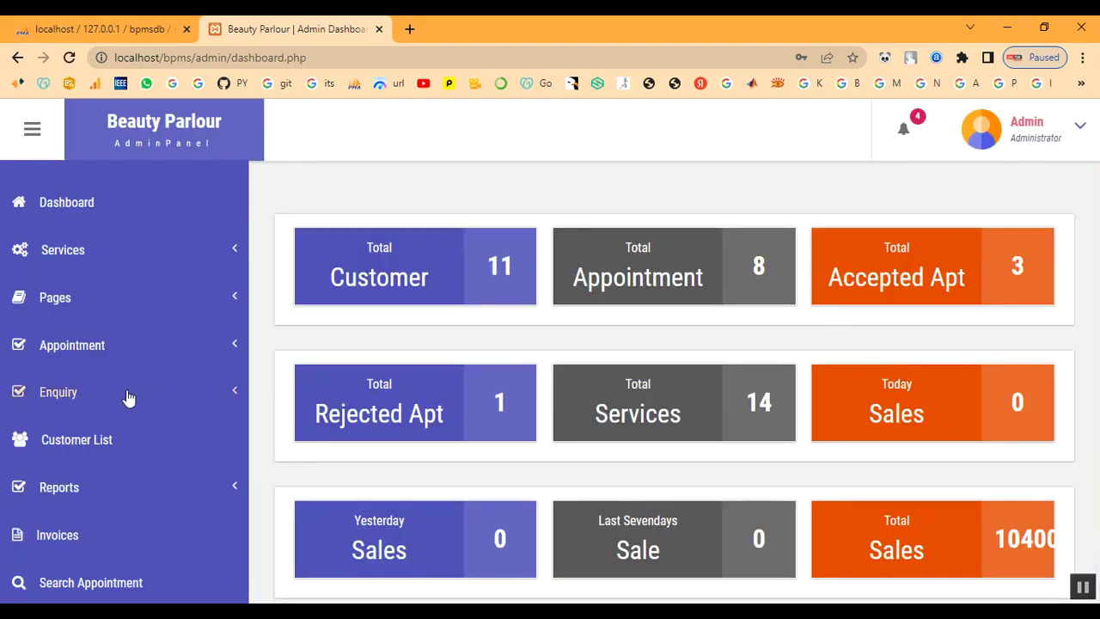
pyautogui.click(93, 352)
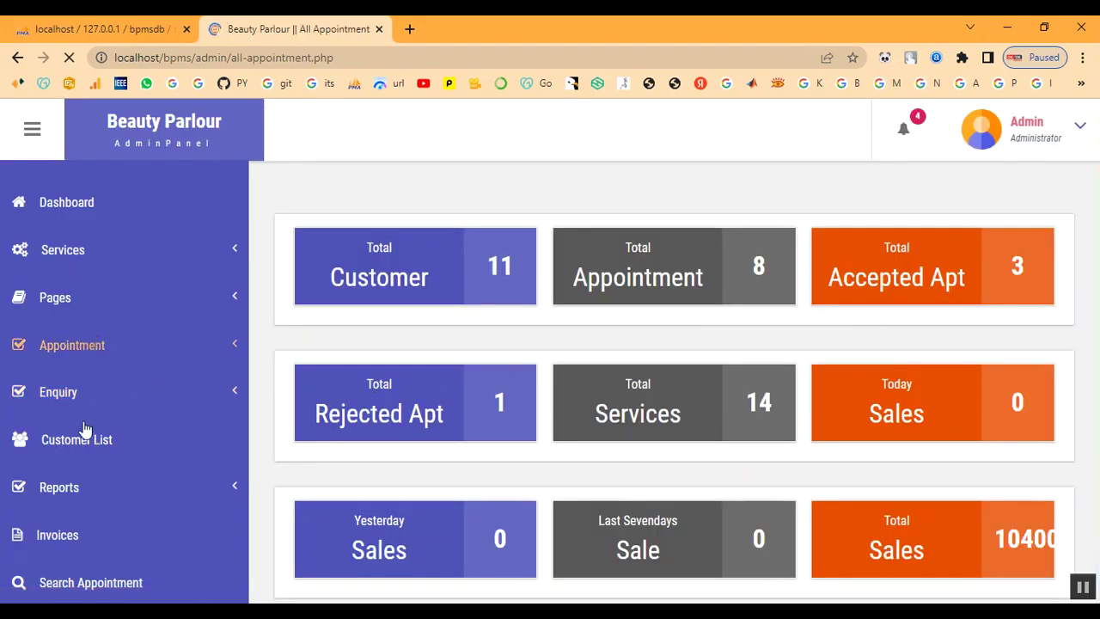
# Find the 2023-02-10 booking in All Appointment and view its details
pyautogui.scroll(-3, 514, 398)
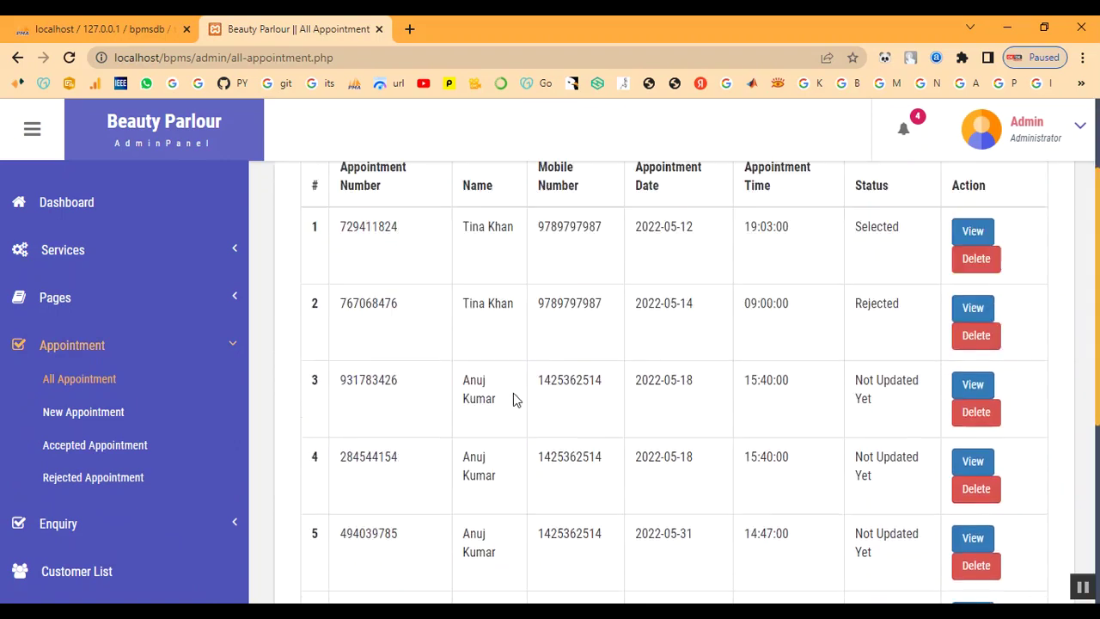
pyautogui.scroll(-2, 547, 495)
pyautogui.moveTo(465, 445); pyautogui.dragTo(857, 473)
pyautogui.click(899, 485)
pyautogui.click(980, 453)
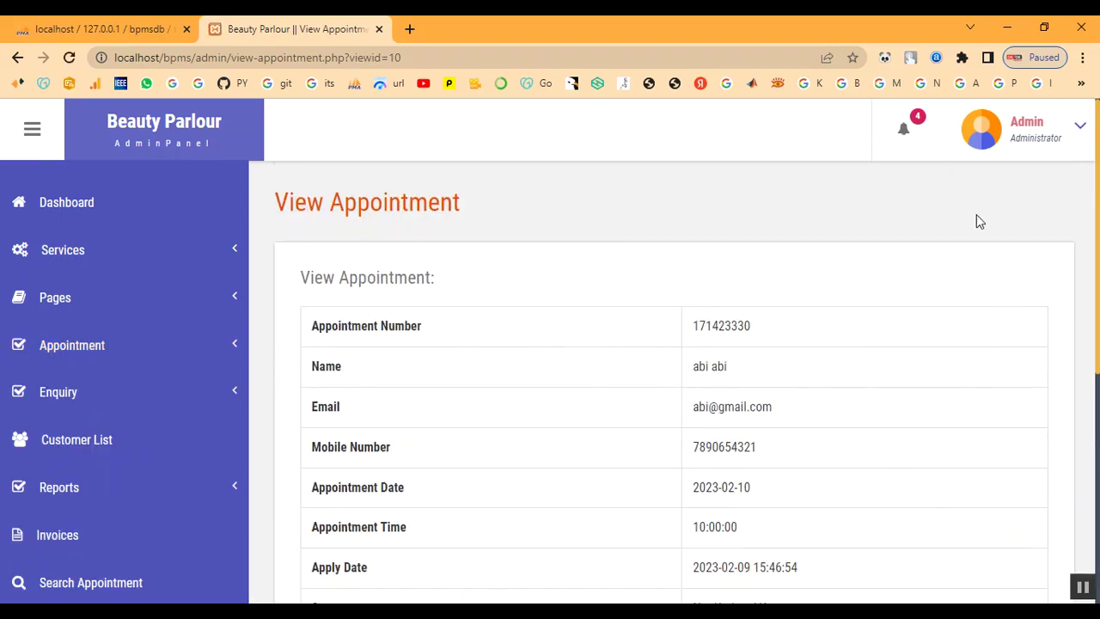
# Reopen the newest appointment from notifications, review its Not Updated Yet status, and focus Remark
pyautogui.click(905, 134)
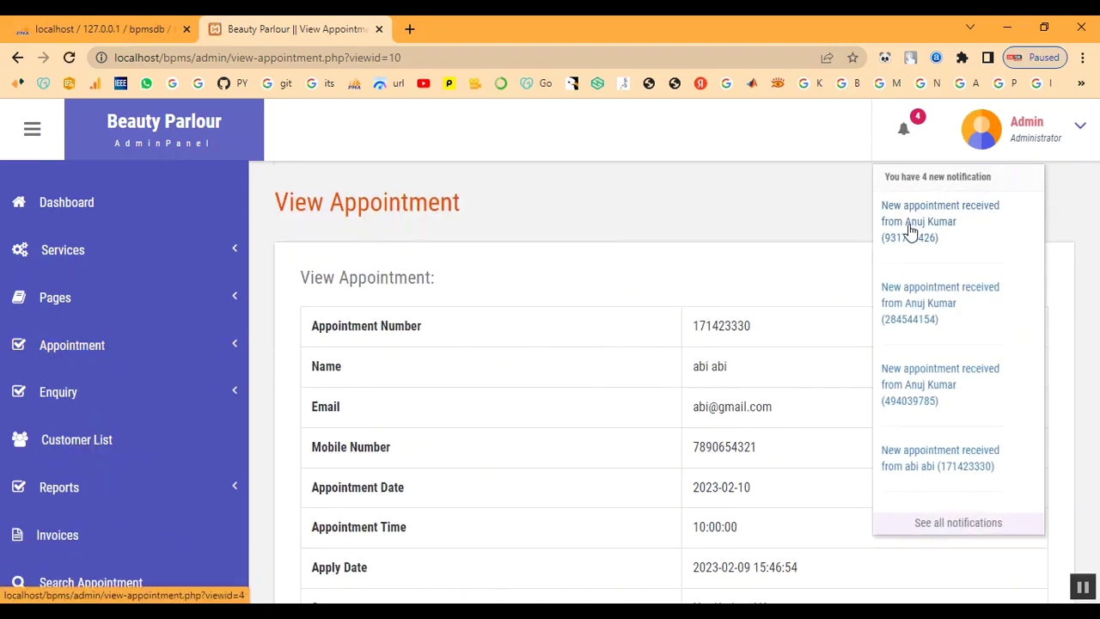
pyautogui.click(903, 469)
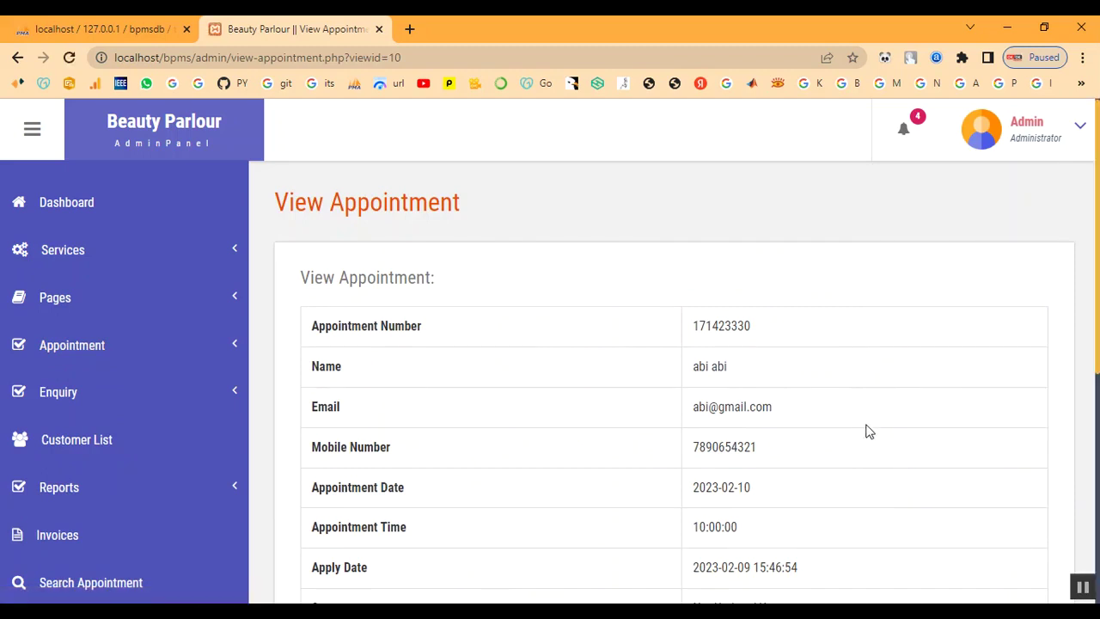
pyautogui.scroll(-4, 900, 380)
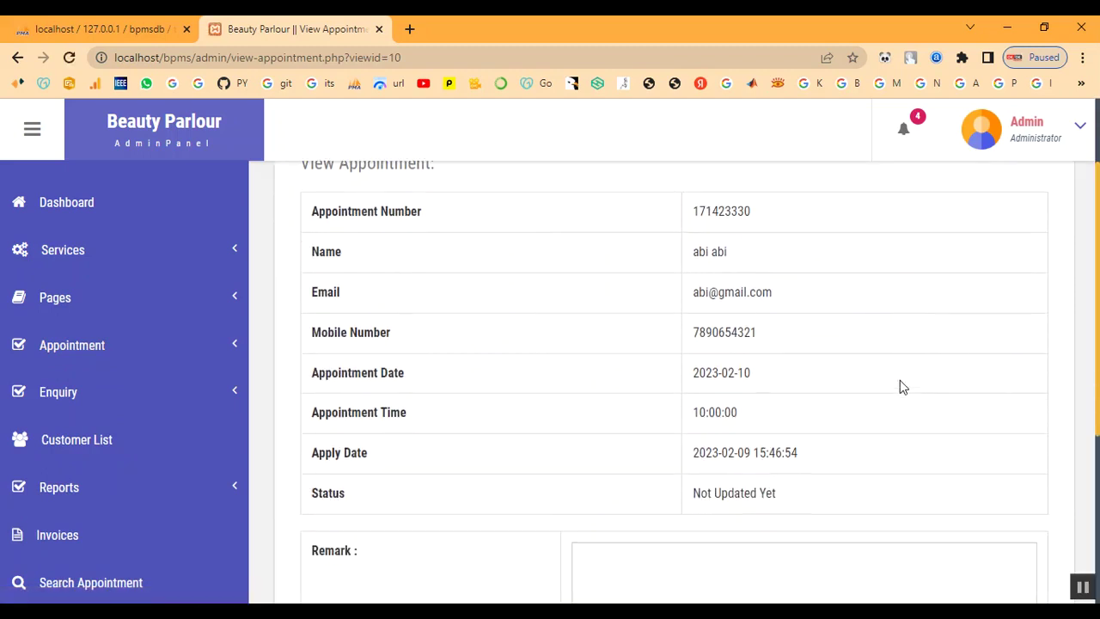
pyautogui.scroll(3, 777, 391)
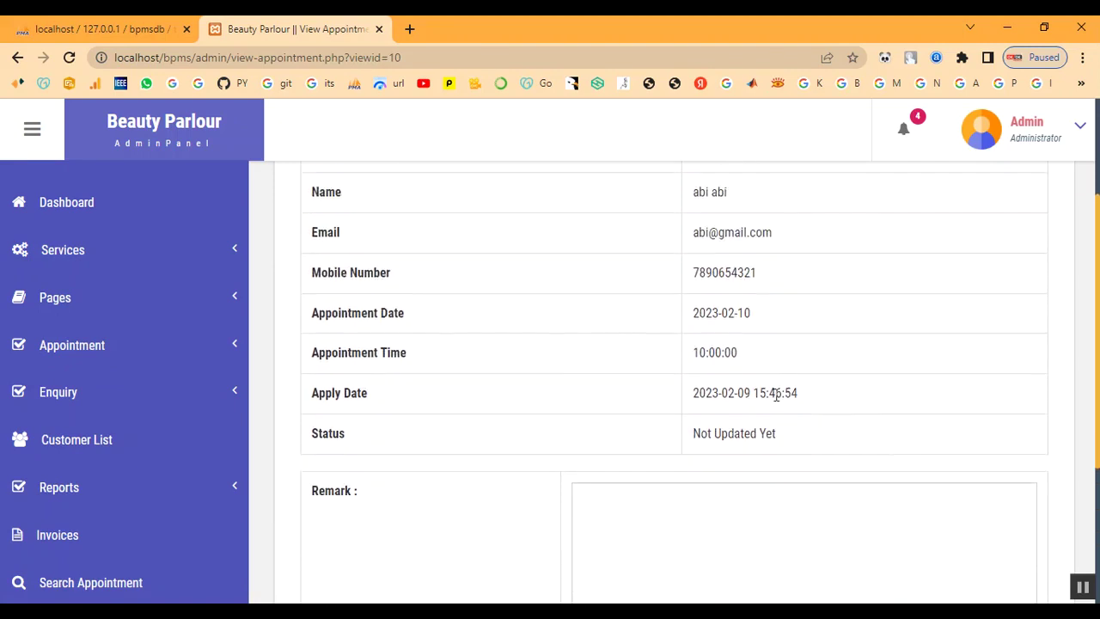
pyautogui.scroll(-3, 777, 398)
pyautogui.click(769, 426)
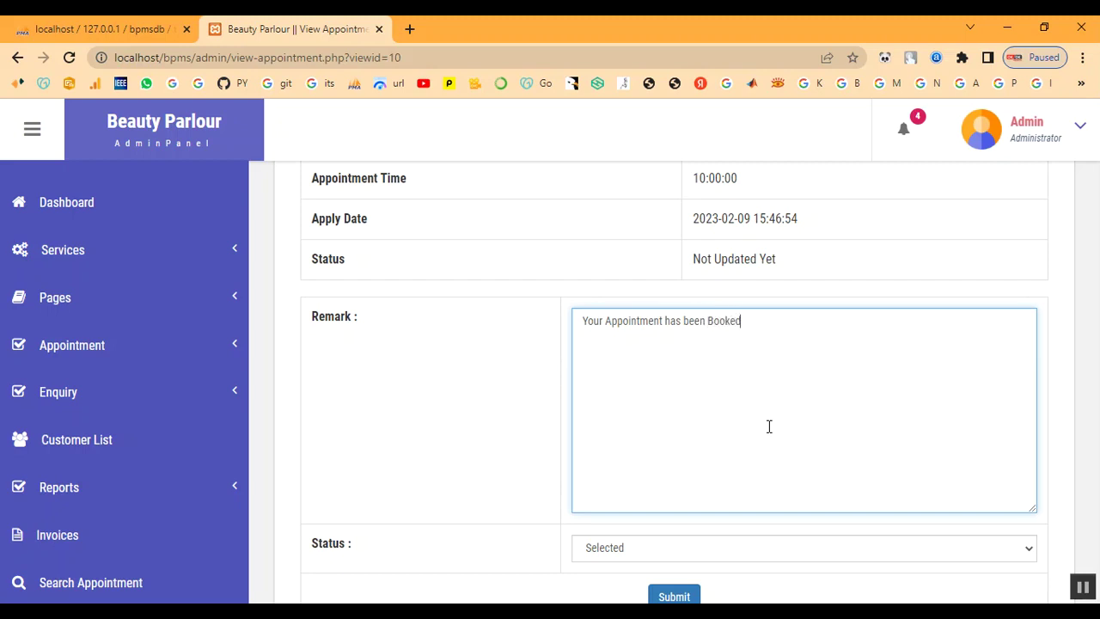
# Save status Selected with remark 'Your Appointment has been Booked' and acknowledge the update alert
pyautogui.scroll(-2, 769, 427)
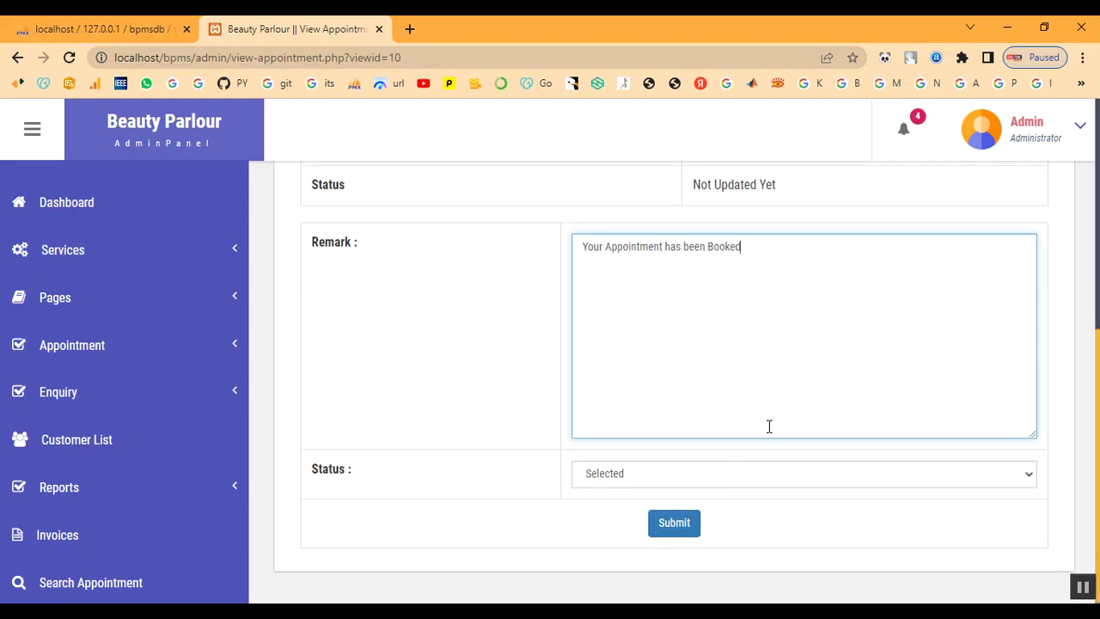
pyautogui.click(711, 476)
pyautogui.click(712, 496)
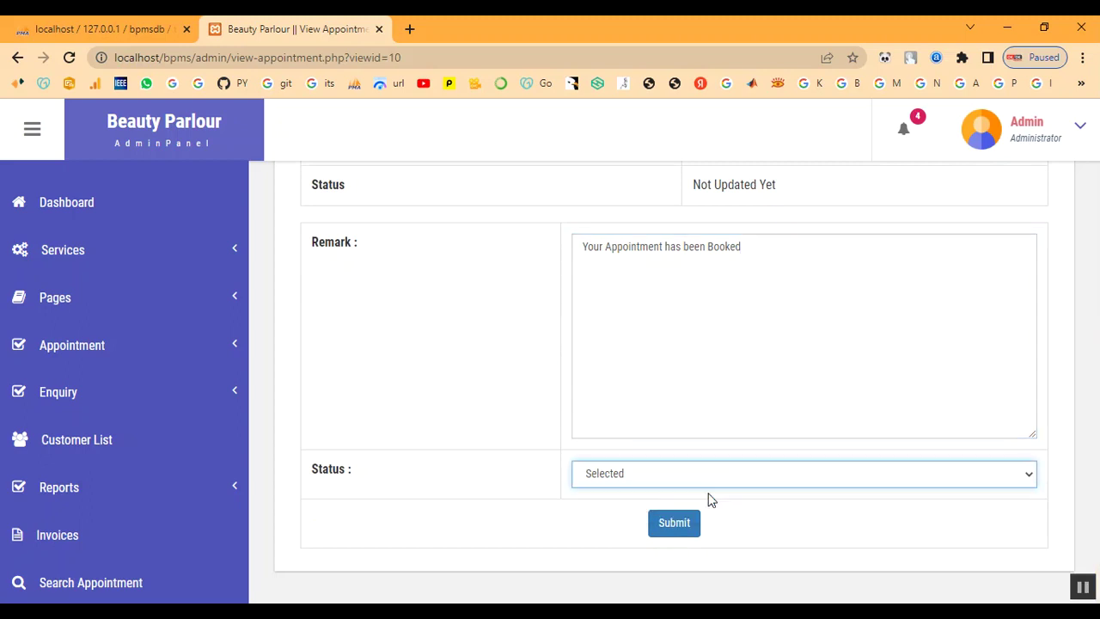
pyautogui.click(674, 522)
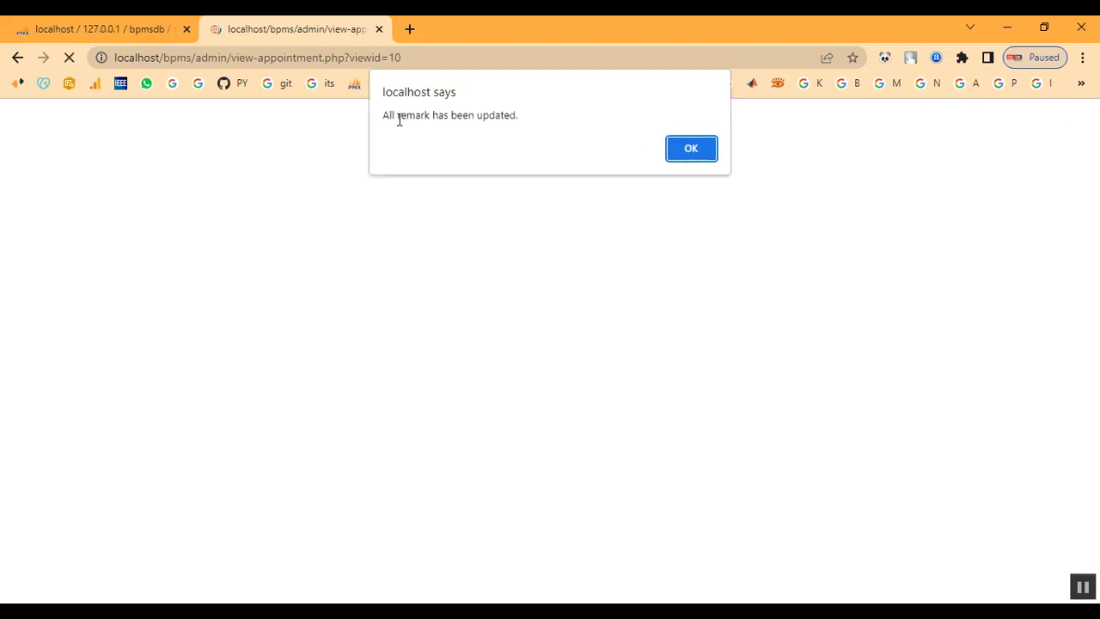
pyautogui.moveTo(608, 126); pyautogui.dragTo(393, 117)
pyautogui.click(676, 152)
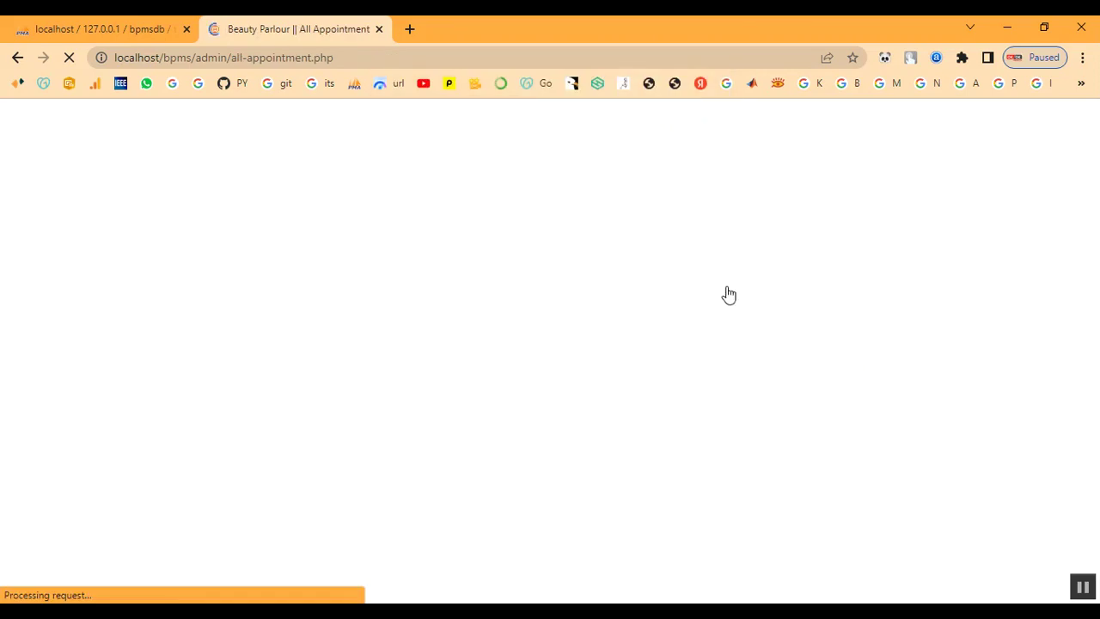
# Verify row 8 in All Appointment now reads Selected and collapse the Appointment menu
pyautogui.scroll(-5, 879, 514)
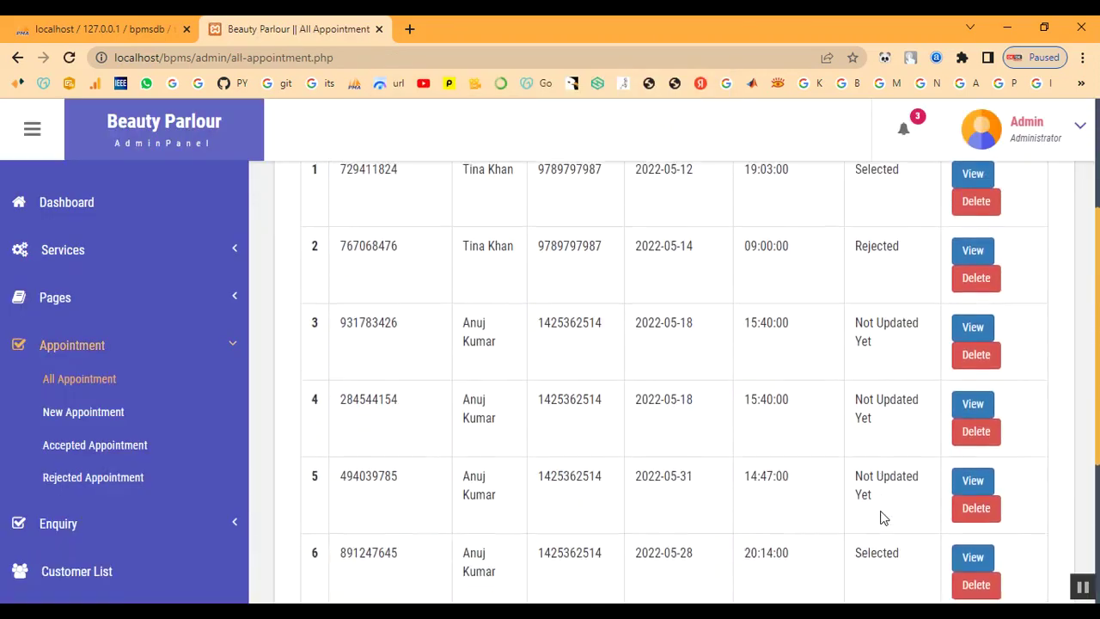
pyautogui.scroll(-2, 882, 511)
pyautogui.moveTo(862, 448); pyautogui.dragTo(901, 451)
pyautogui.scroll(4, 505, 521)
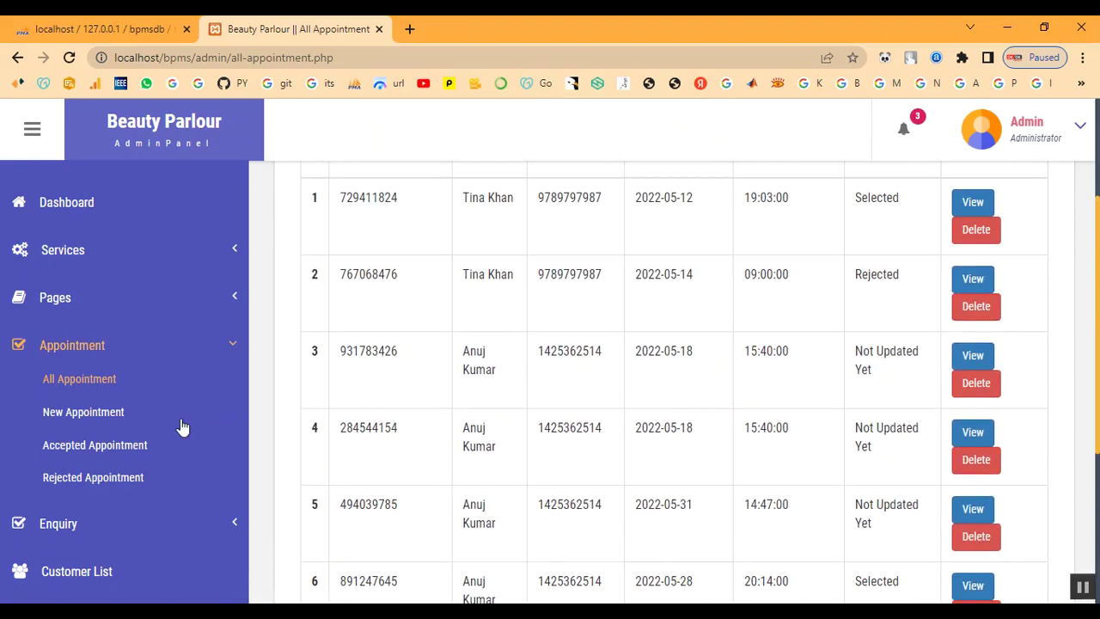
pyautogui.click(74, 344)
# Open Customer List and start Assign Services for the newest customer in row 11
pyautogui.scroll(-2, 111, 422)
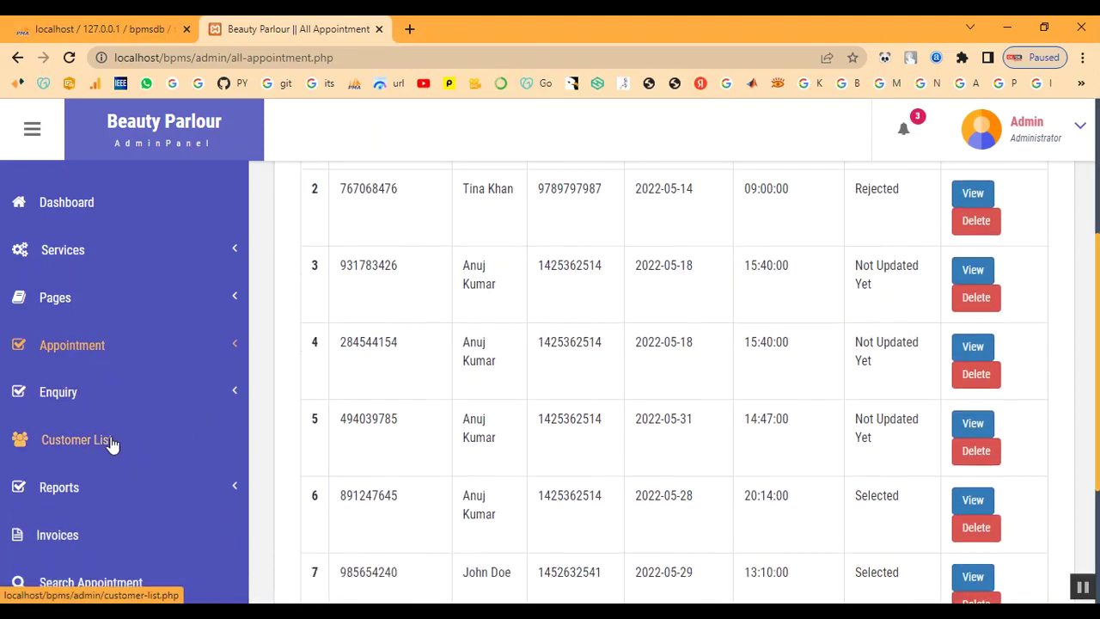
pyautogui.click(75, 447)
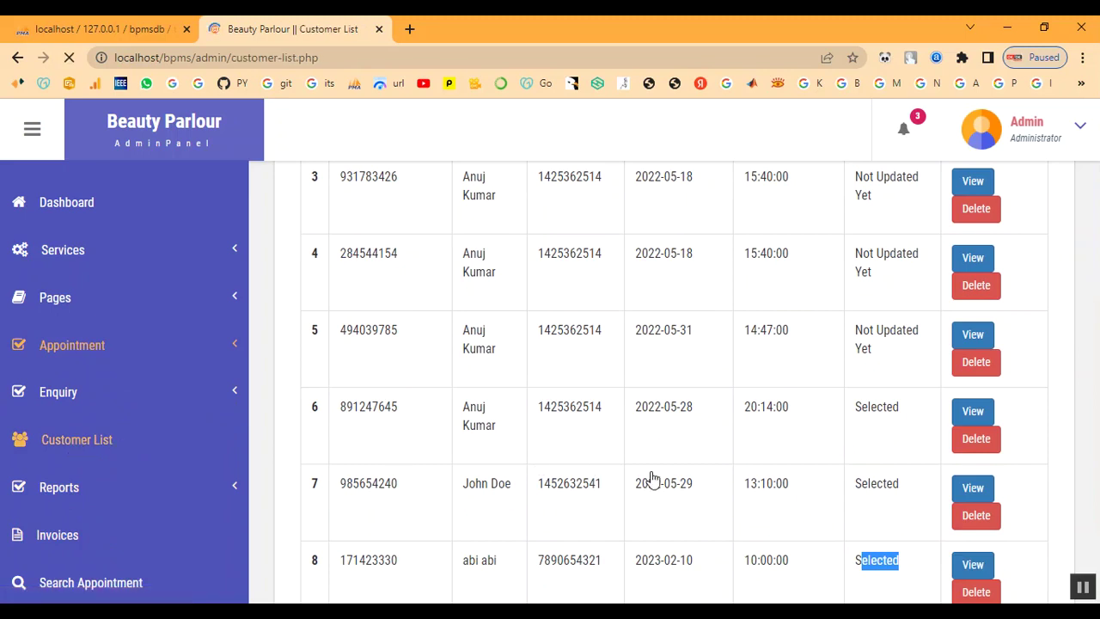
pyautogui.scroll(-4, 651, 472)
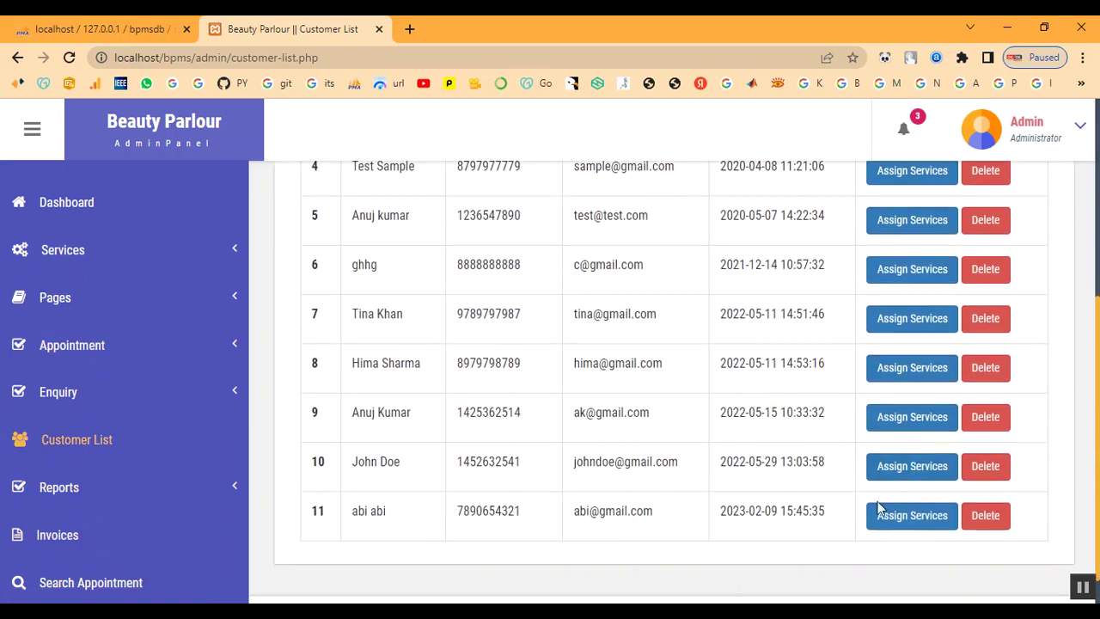
pyautogui.scroll(-1, 881, 501)
pyautogui.click(907, 486)
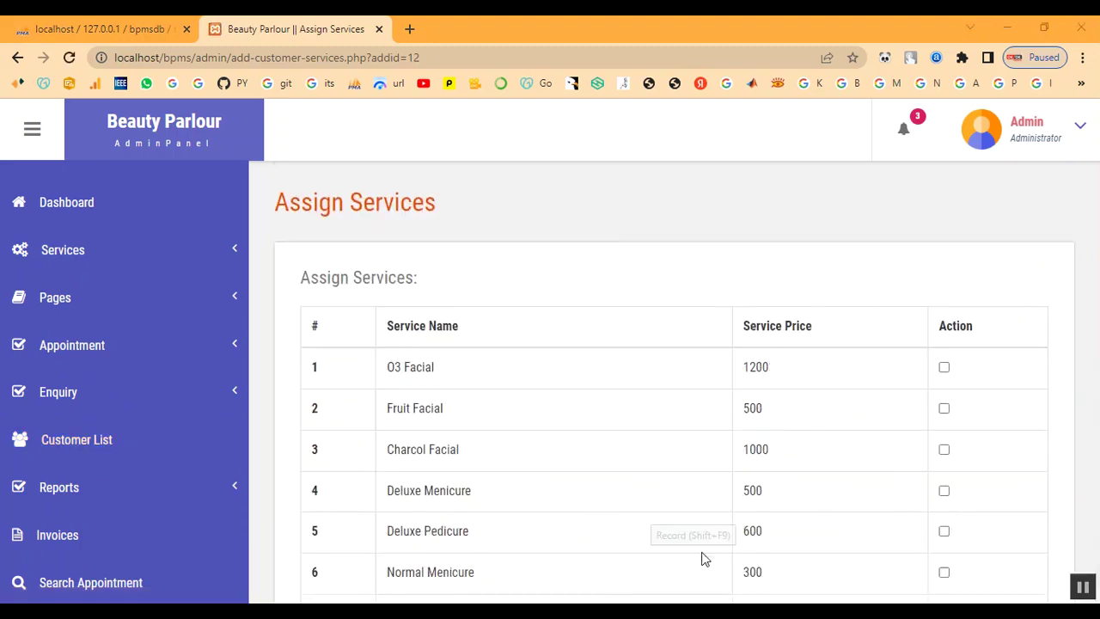
# Assign Keratin Treatment to the newest customer, creating an invoice, and open it from the Invoice List
pyautogui.scroll(-5, 402, 400)
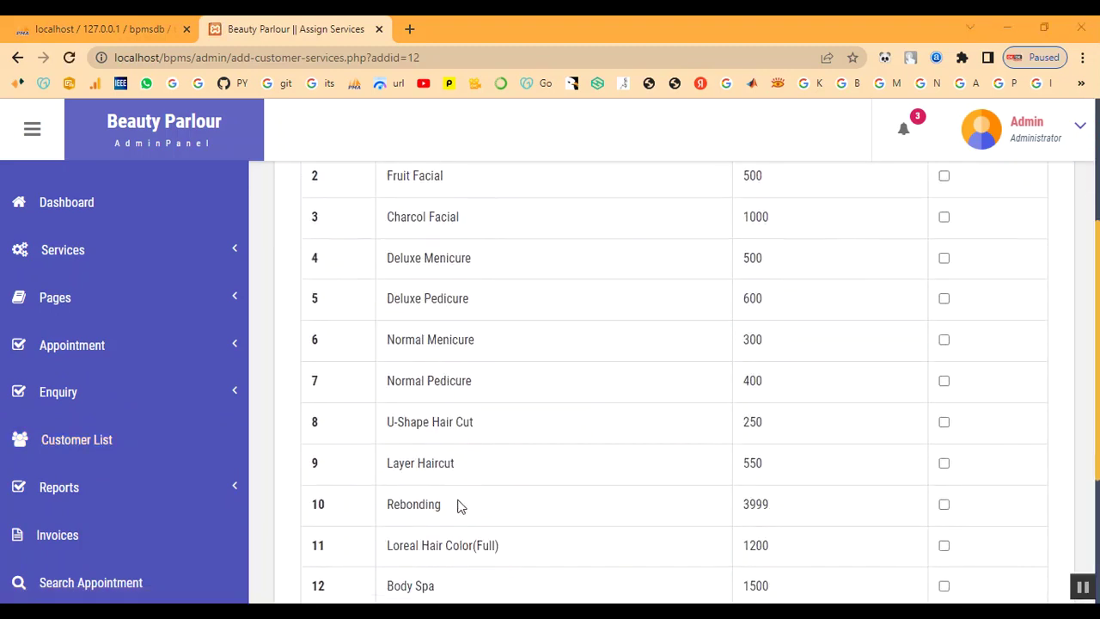
pyautogui.click(944, 431)
pyautogui.click(674, 477)
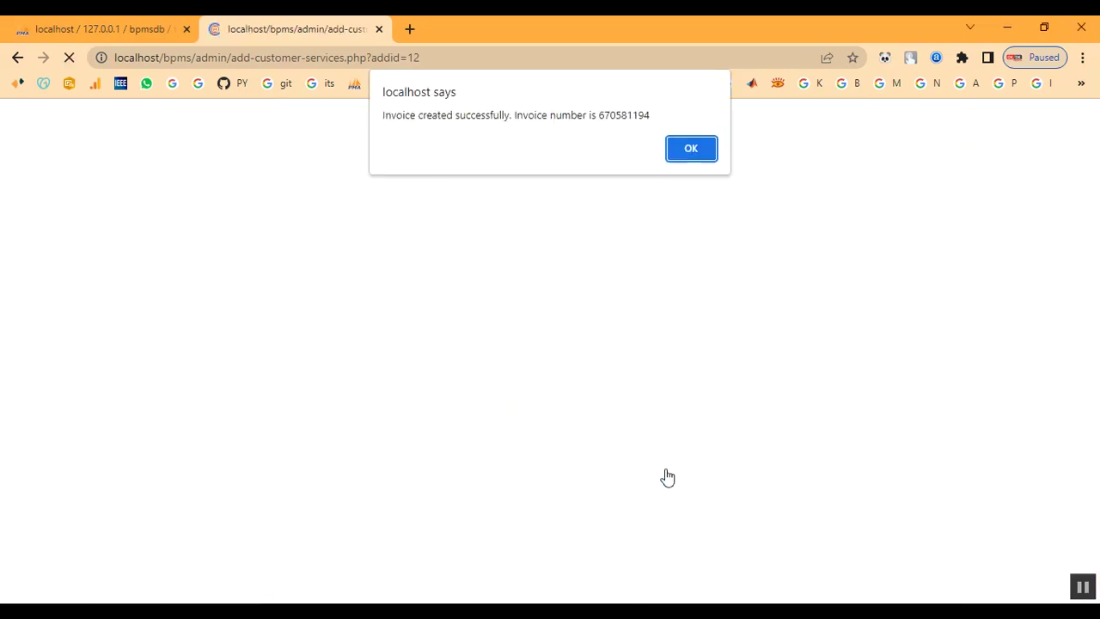
pyautogui.moveTo(550, 115); pyautogui.dragTo(646, 115)
pyautogui.click(698, 149)
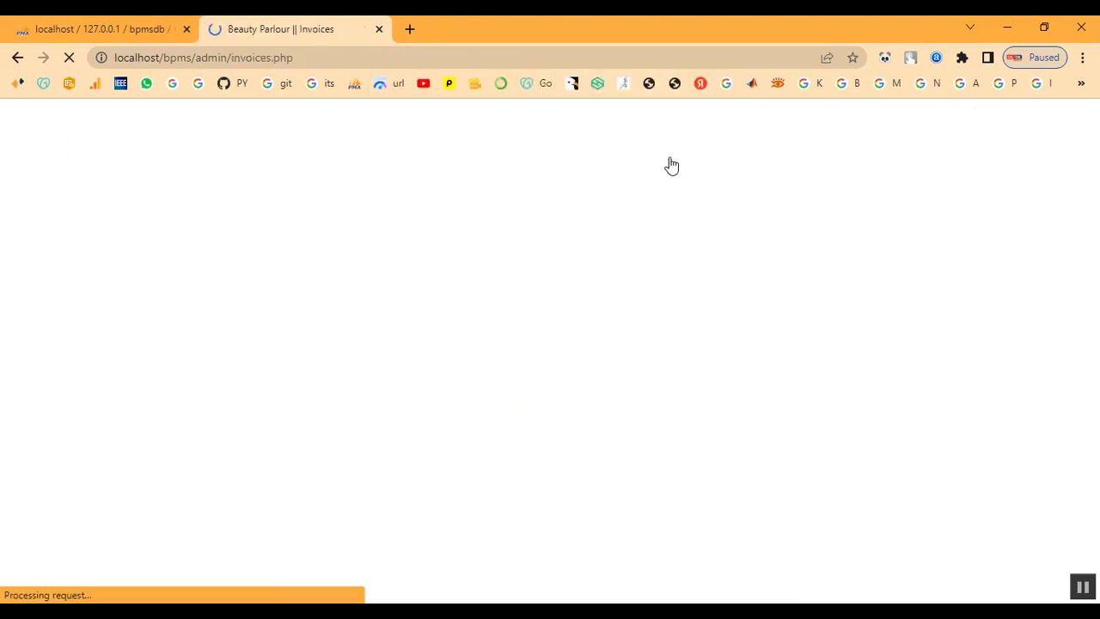
pyautogui.scroll(-3, 621, 479)
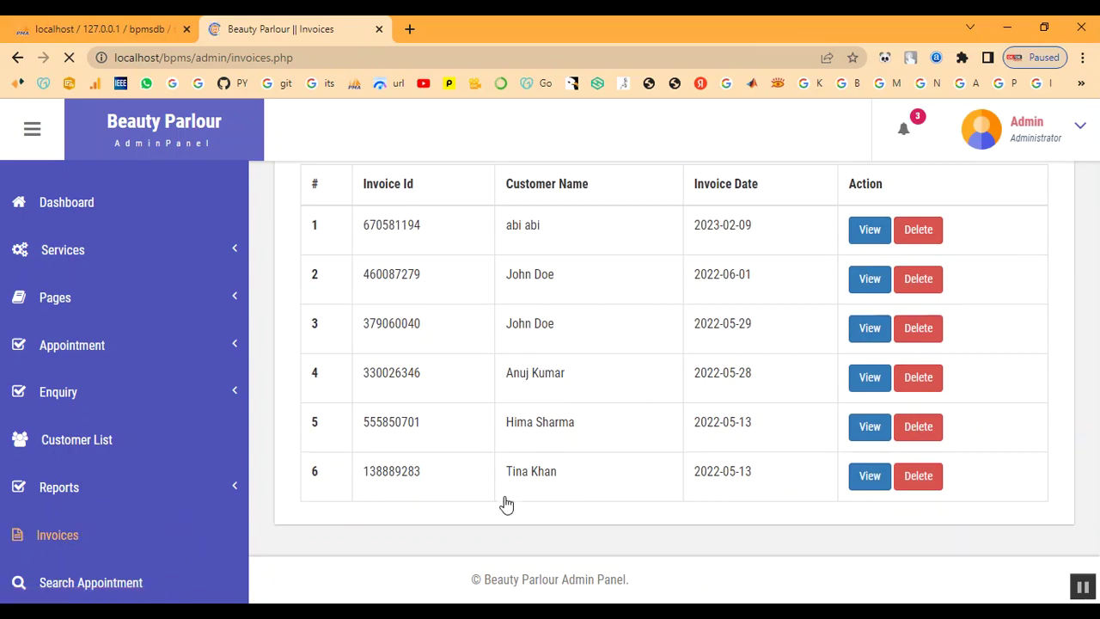
pyautogui.scroll(2, 542, 258)
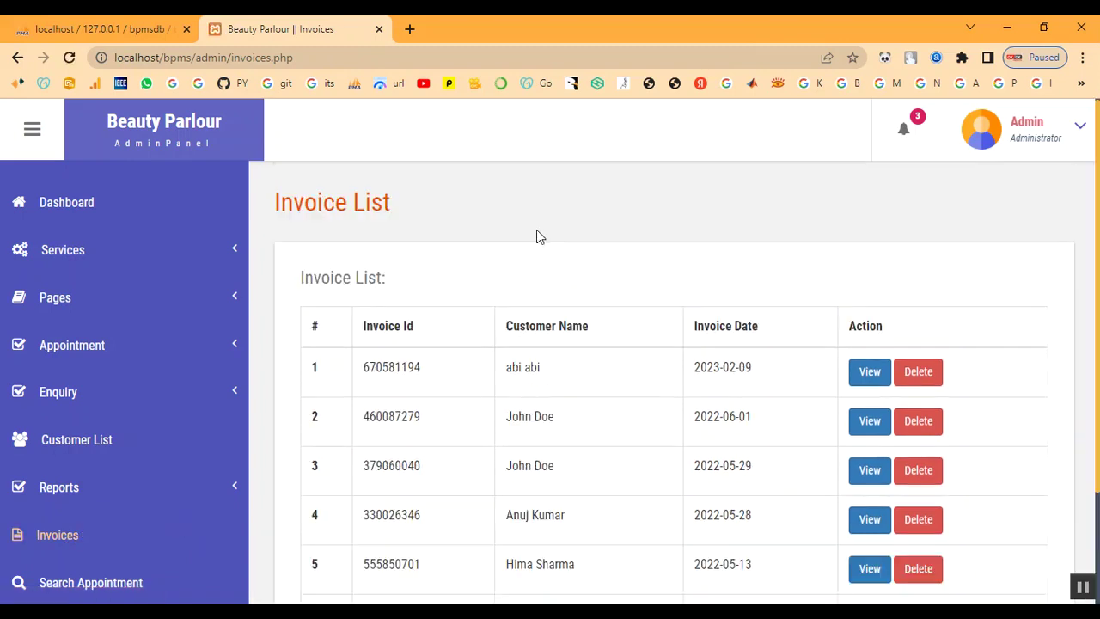
pyautogui.click(875, 380)
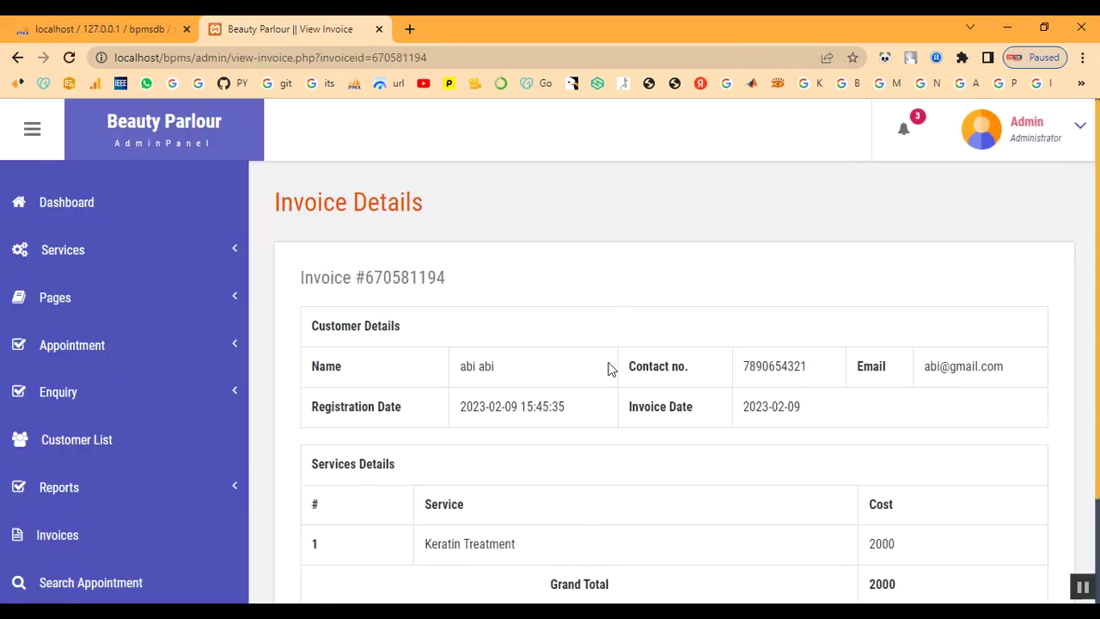
# Review the invoice's Keratin Treatment line and 2000 grand total, then go to Search Appointment
pyautogui.scroll(-3, 570, 387)
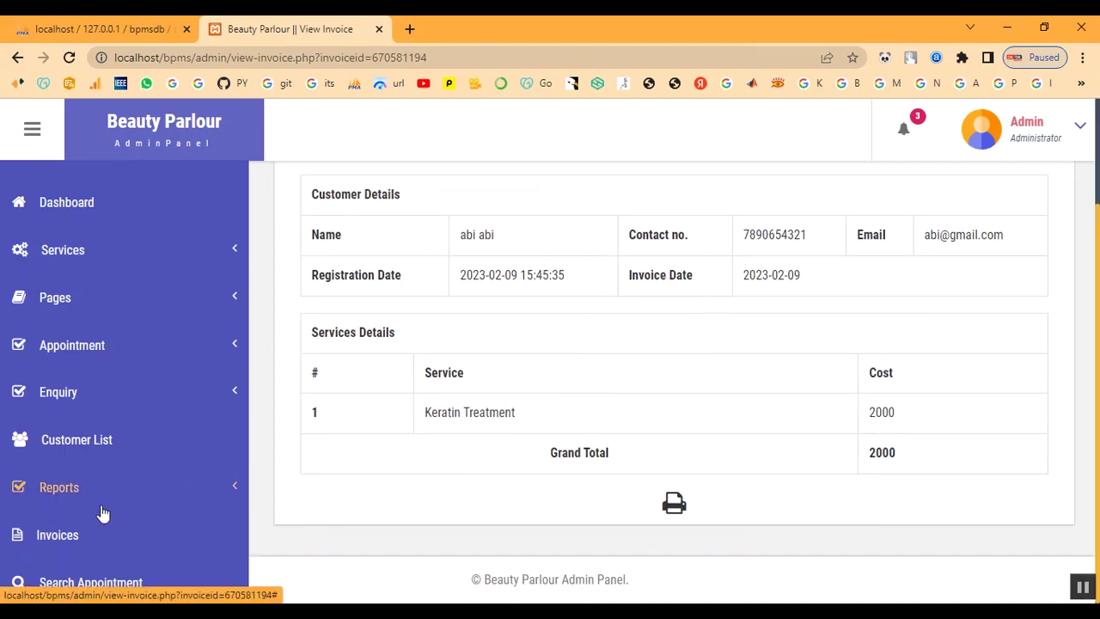
pyautogui.click(123, 584)
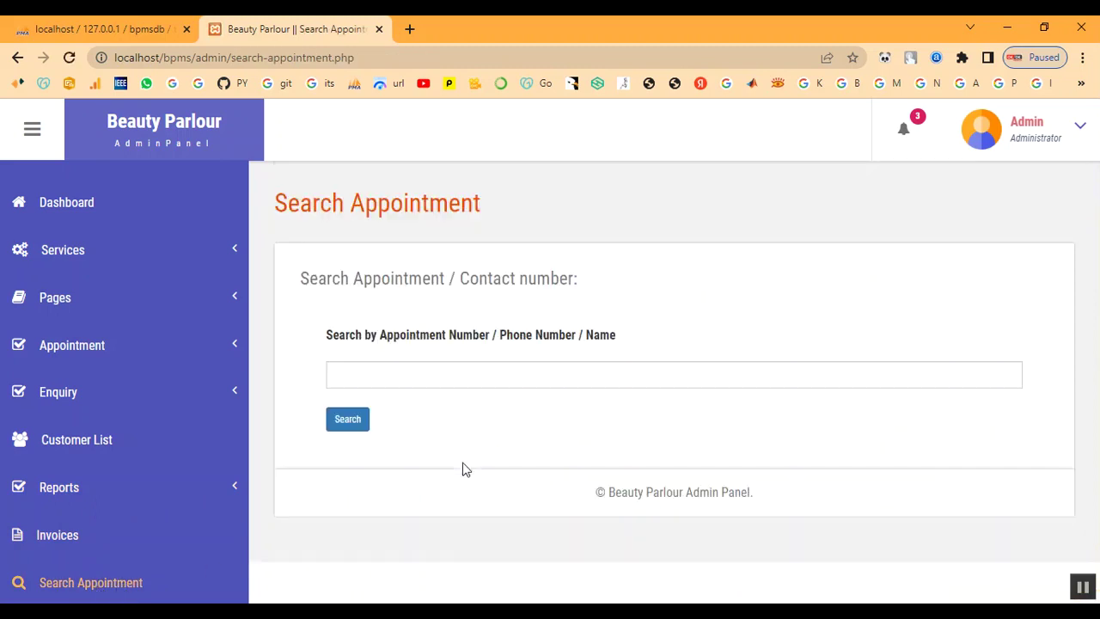
# Search appointments by the customer's name, view the 2023-02-10 booking, and return to Invoices
pyautogui.click(420, 380)
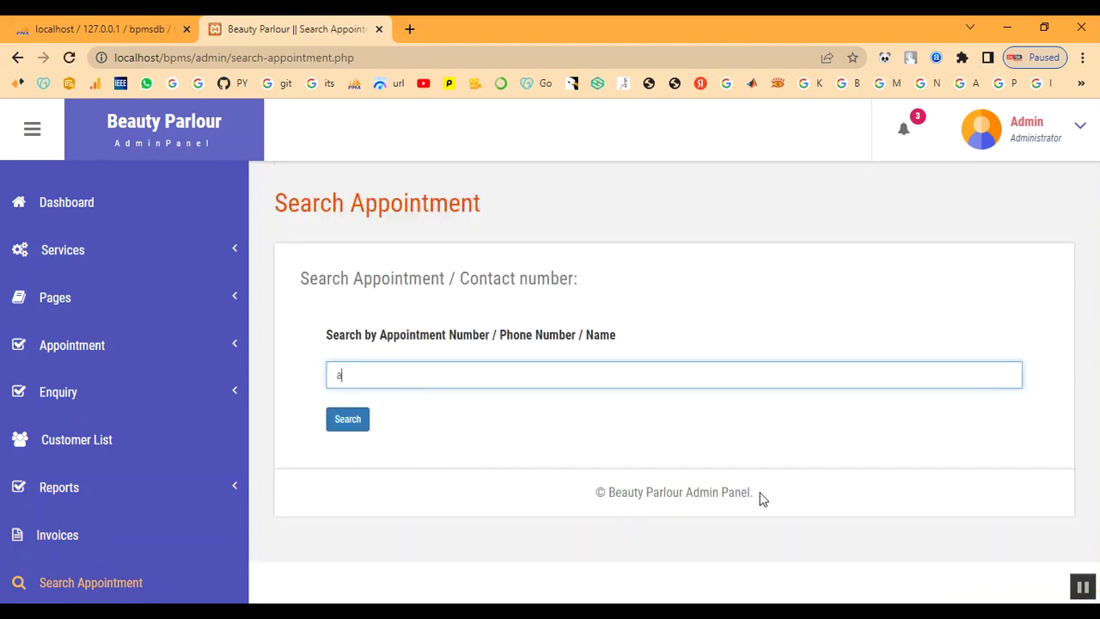
pyautogui.click(360, 416)
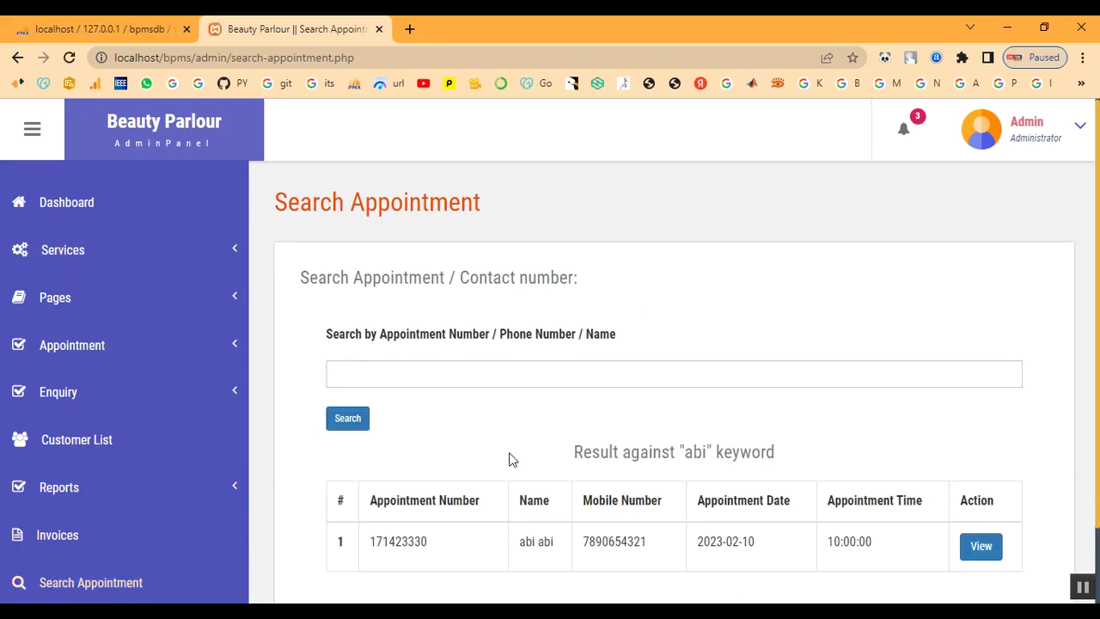
pyautogui.scroll(-1, 516, 464)
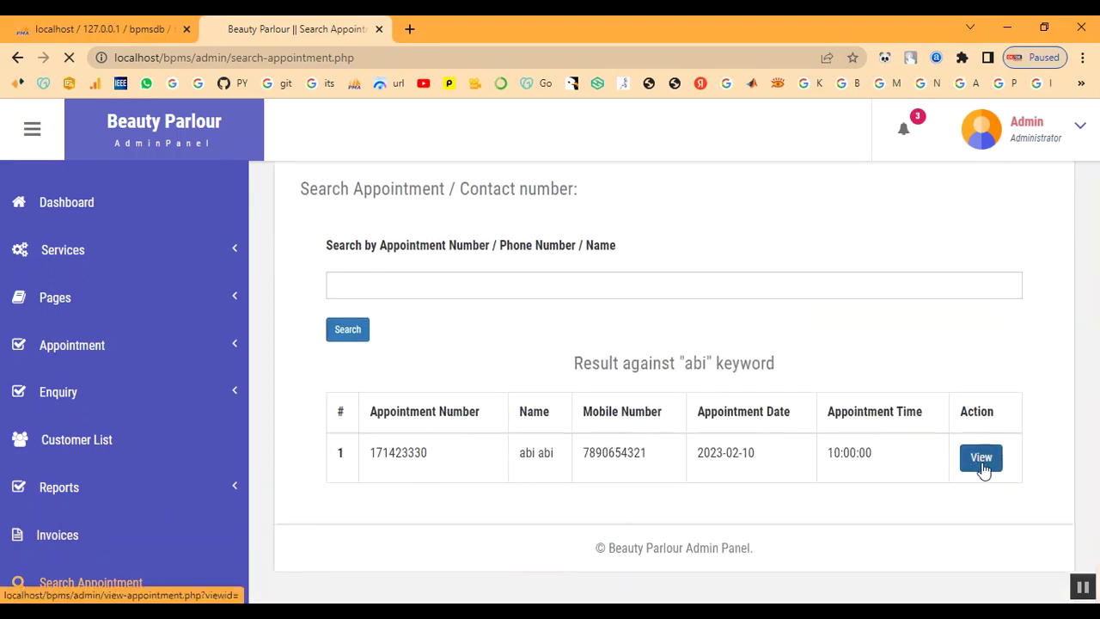
pyautogui.click(982, 459)
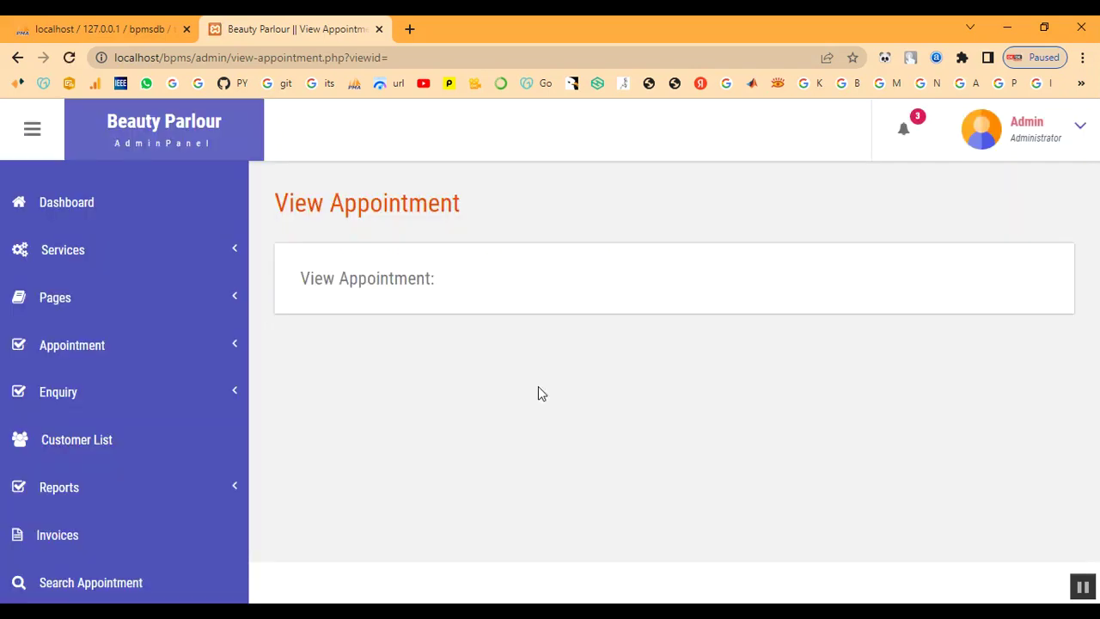
pyautogui.click(54, 540)
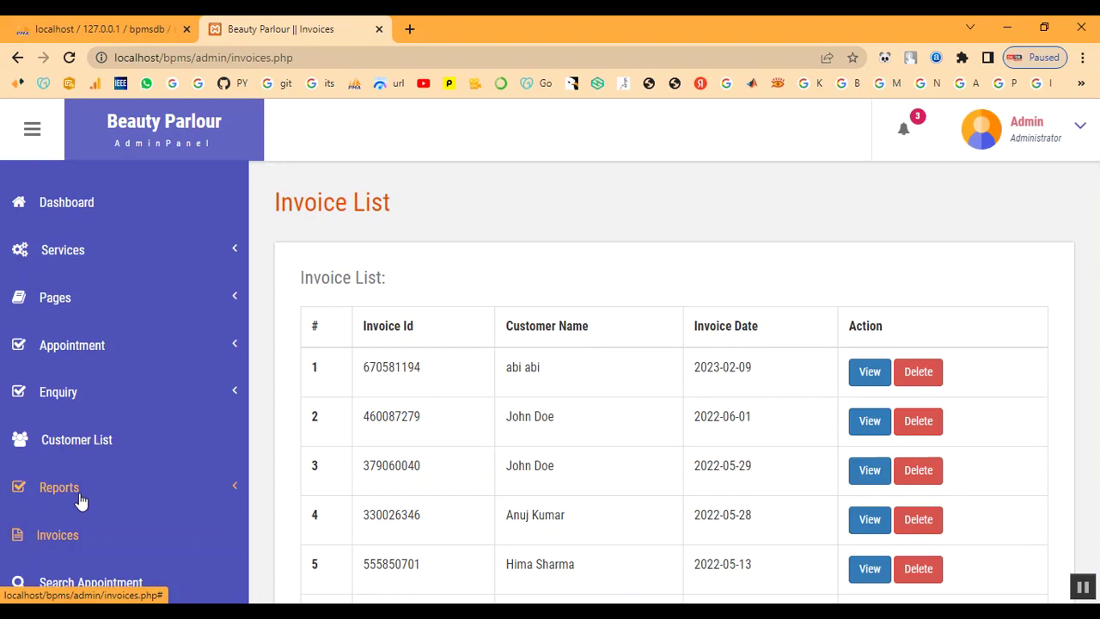
pyautogui.click(80, 501)
# Run the between-dates invoice report from 02/08/2023 to 02/28/2023
pyautogui.click(74, 533)
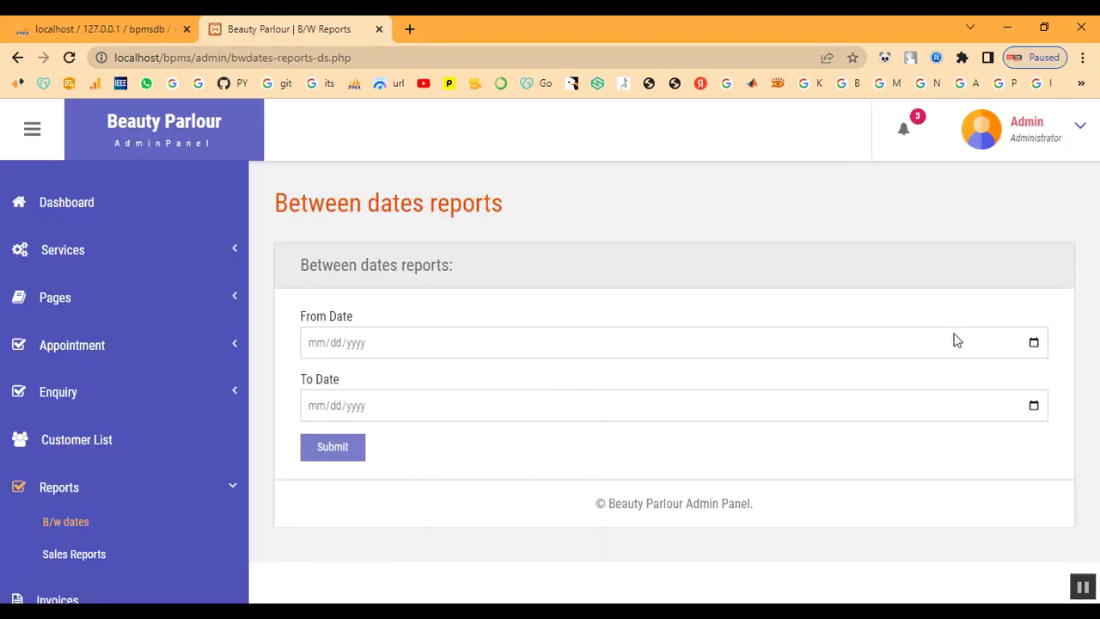
pyautogui.click(1034, 344)
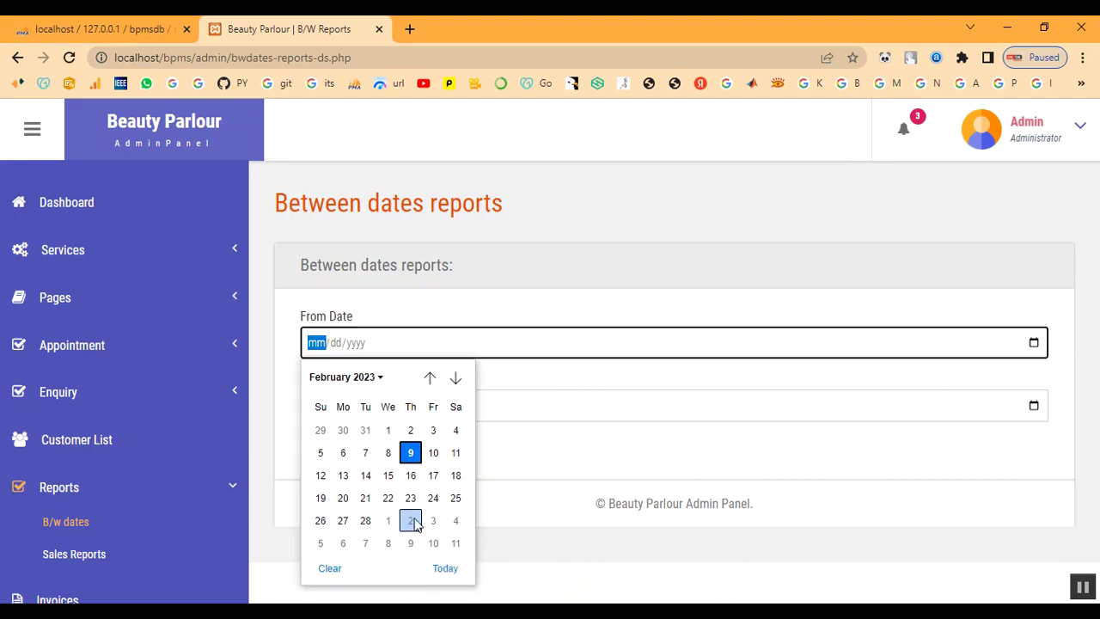
pyautogui.click(388, 453)
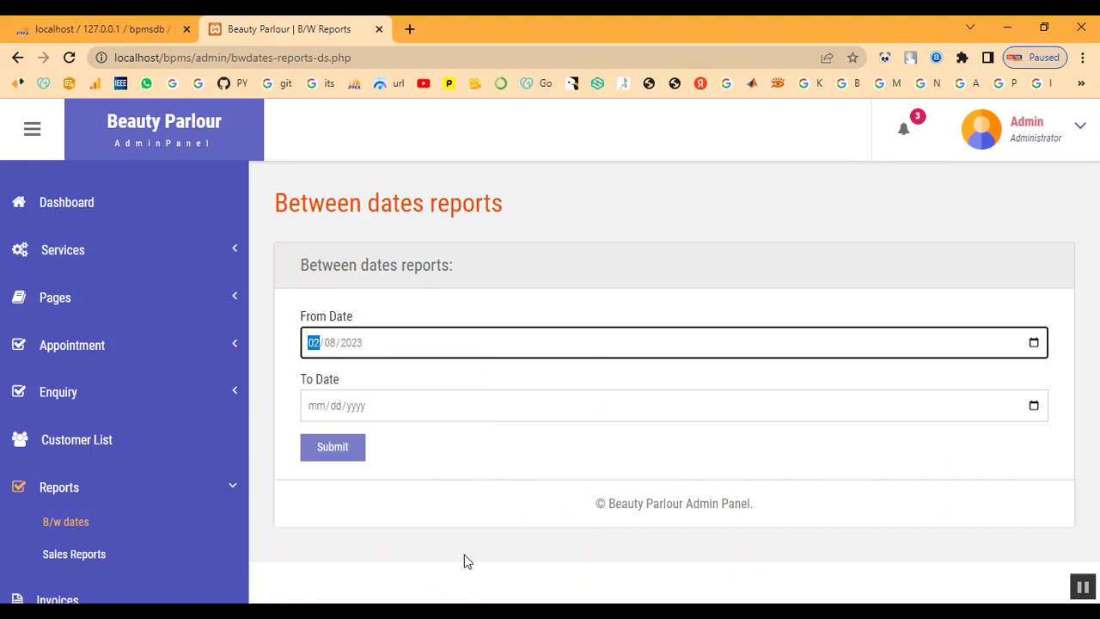
pyautogui.click(1035, 411)
pyautogui.click(366, 325)
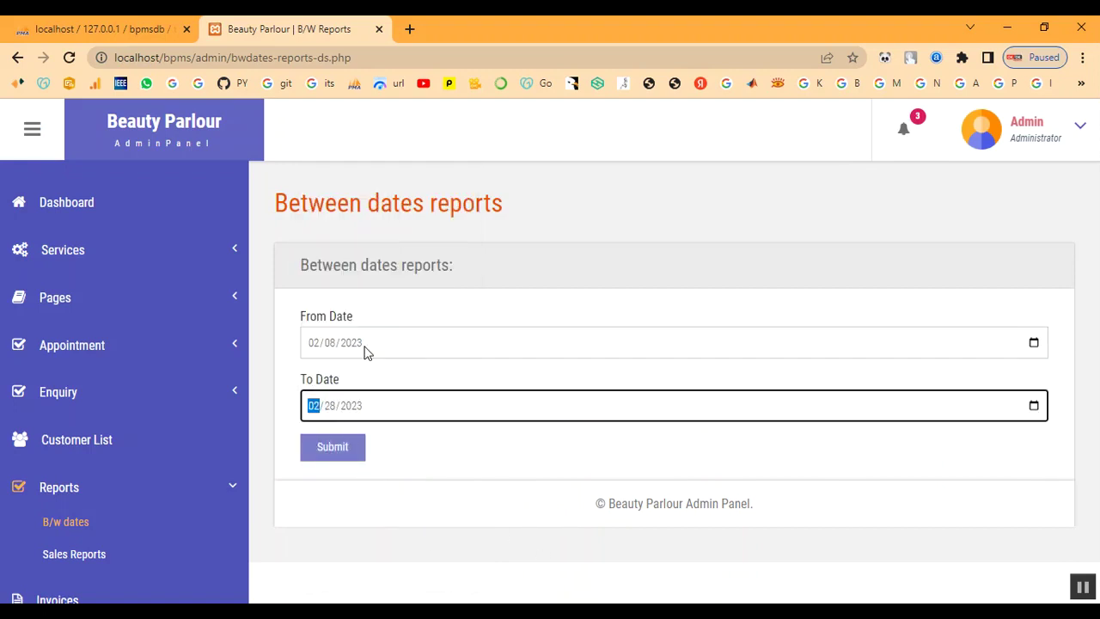
pyautogui.click(351, 456)
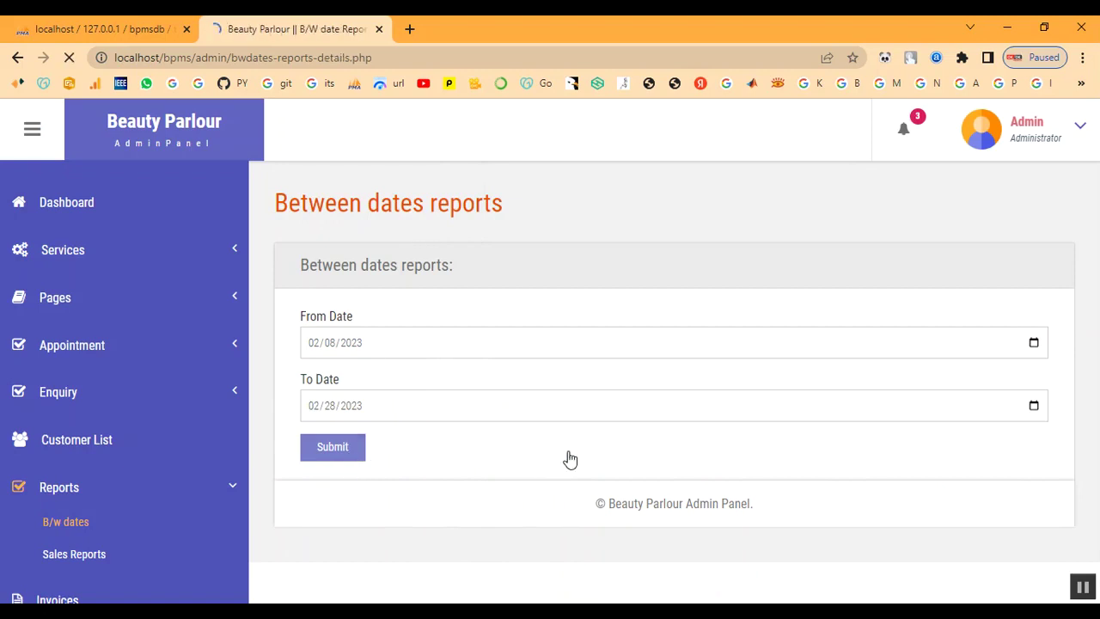
# Review the single invoice in the report, then open the Sales Reports form
pyautogui.moveTo(397, 379); pyautogui.dragTo(823, 386)
pyautogui.click(824, 380)
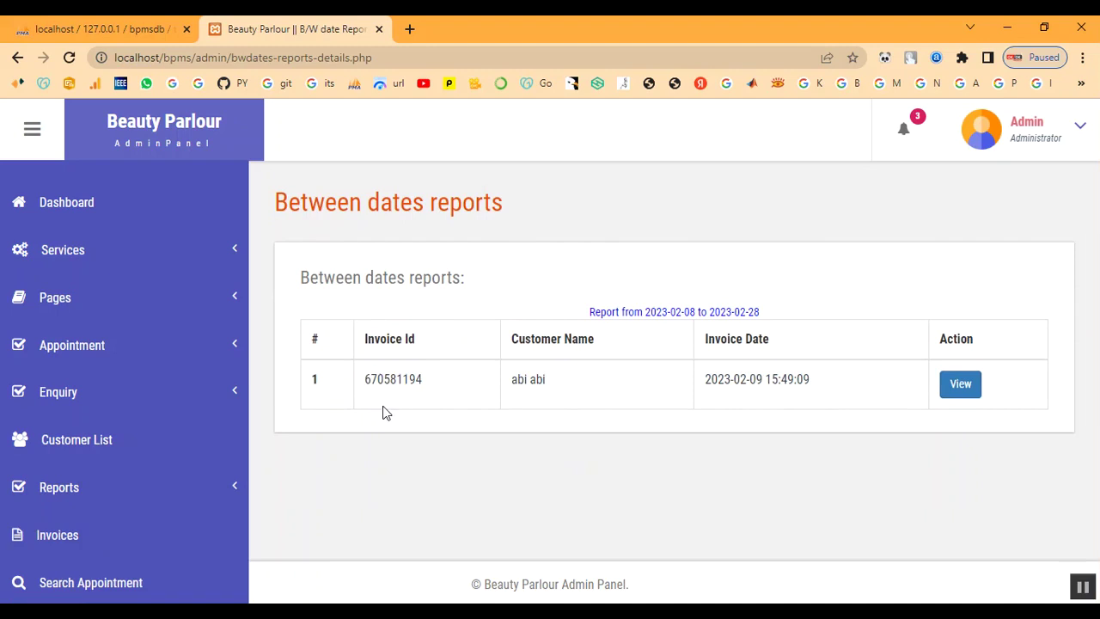
pyautogui.scroll(-1, 81, 535)
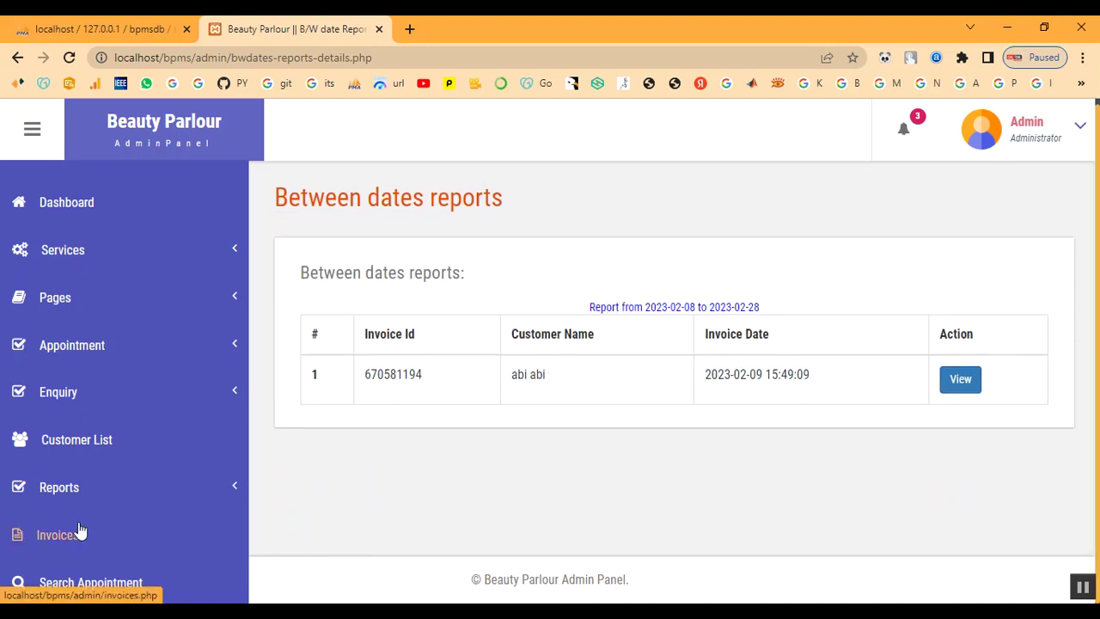
pyautogui.click(62, 497)
pyautogui.click(74, 555)
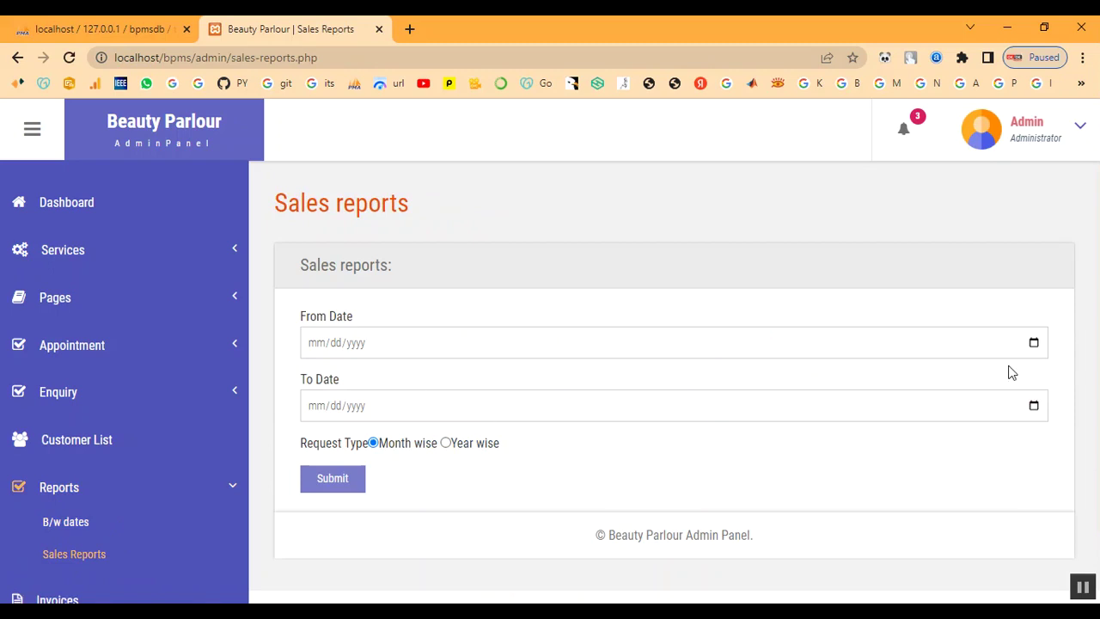
# Run the month-wise sales report from early February to 02/28/2023
pyautogui.click(1034, 343)
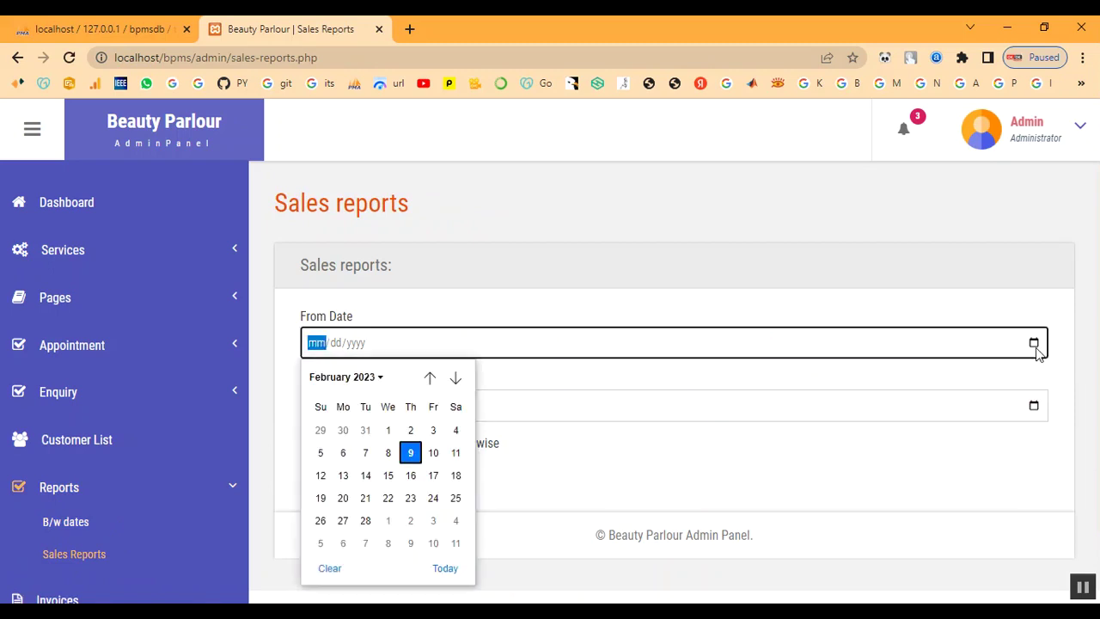
pyautogui.click(410, 430)
pyautogui.click(1034, 406)
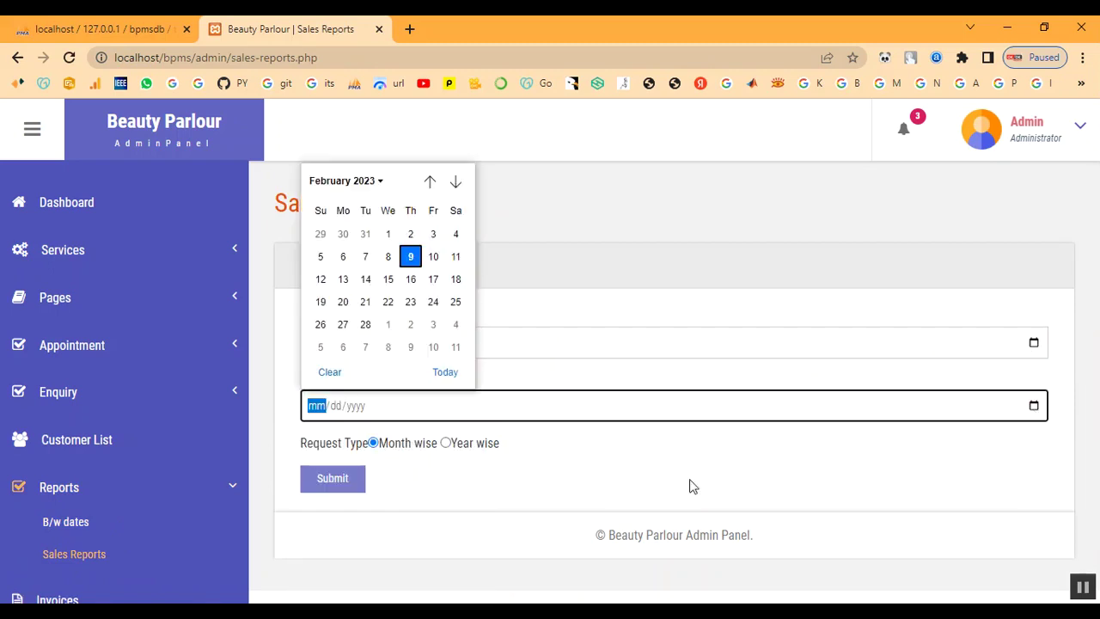
pyautogui.click(363, 322)
pyautogui.click(334, 488)
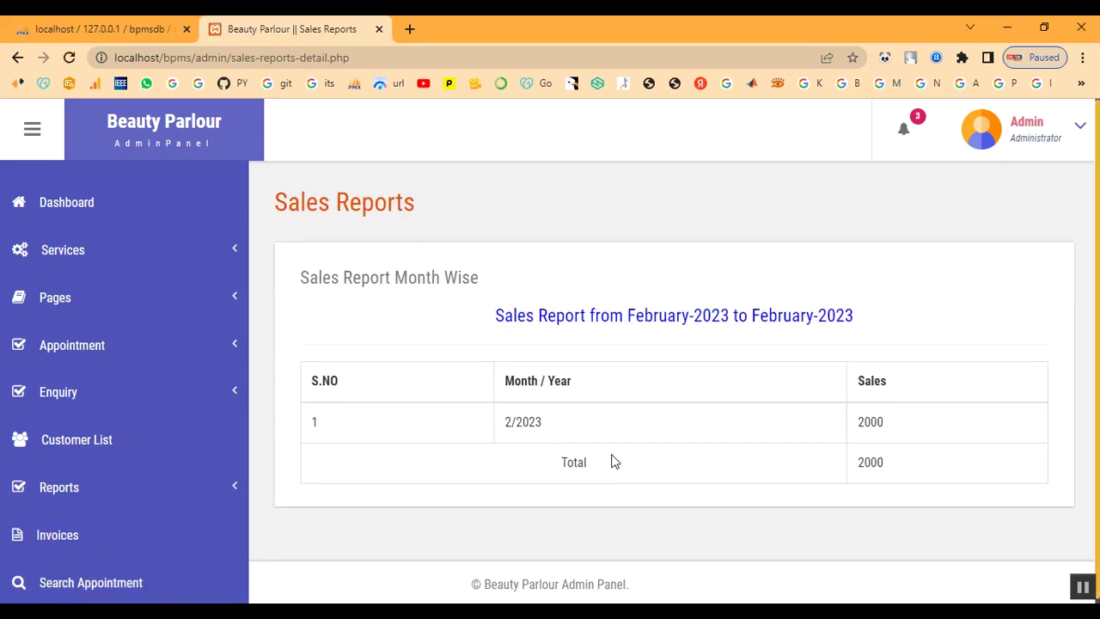
# Check the report's 2000 sales figure, then return to the dashboard
pyautogui.moveTo(858, 424); pyautogui.dragTo(923, 489)
pyautogui.click(808, 486)
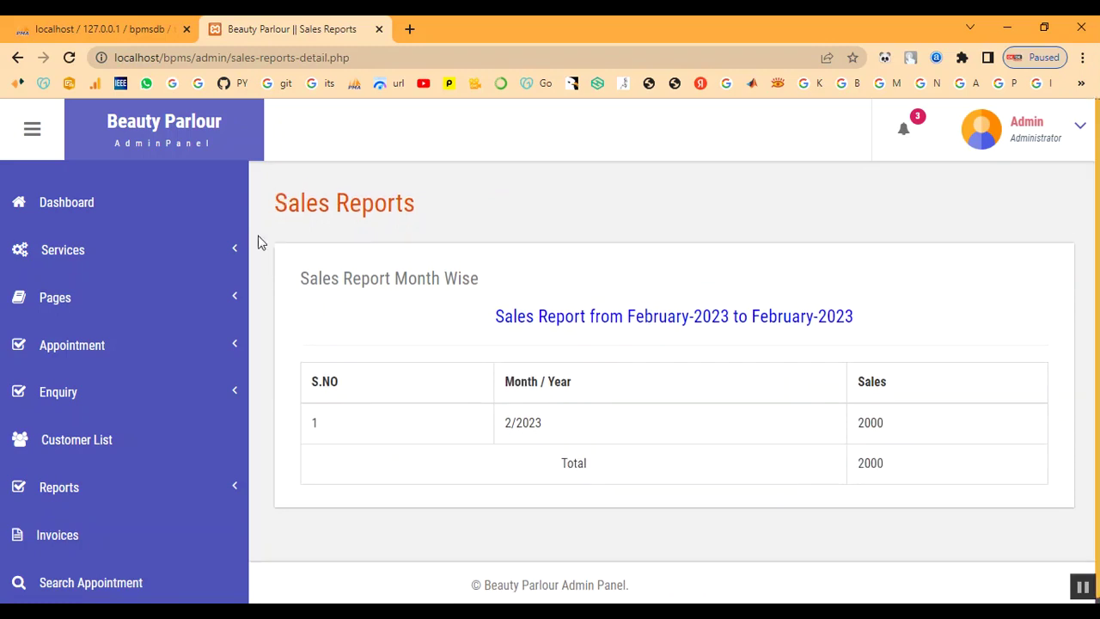
pyautogui.click(90, 212)
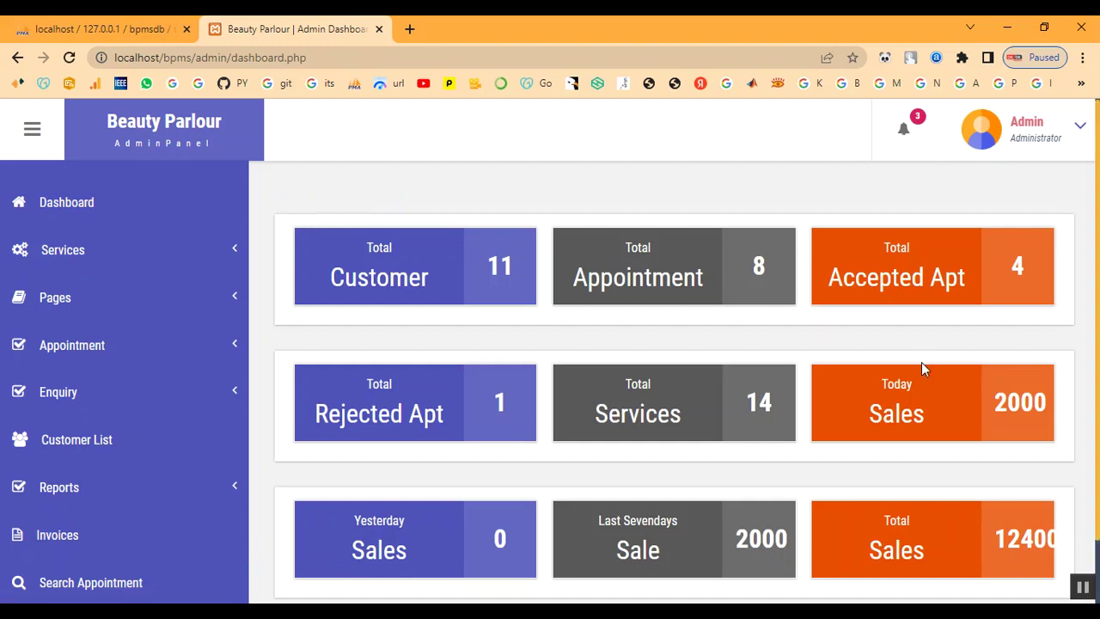
# Log out of the admin panel from the Admin dropdown in the header
pyautogui.scroll(-1, 922, 368)
pyautogui.click(1044, 141)
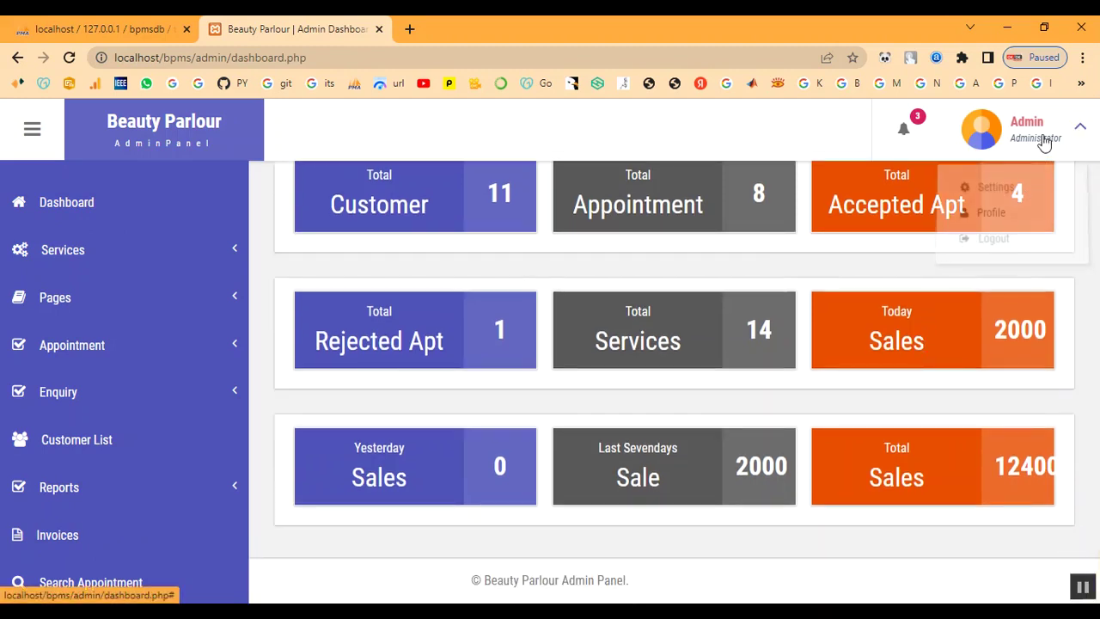
pyautogui.moveTo(992, 465); pyautogui.dragTo(1060, 467)
pyautogui.click(1032, 135)
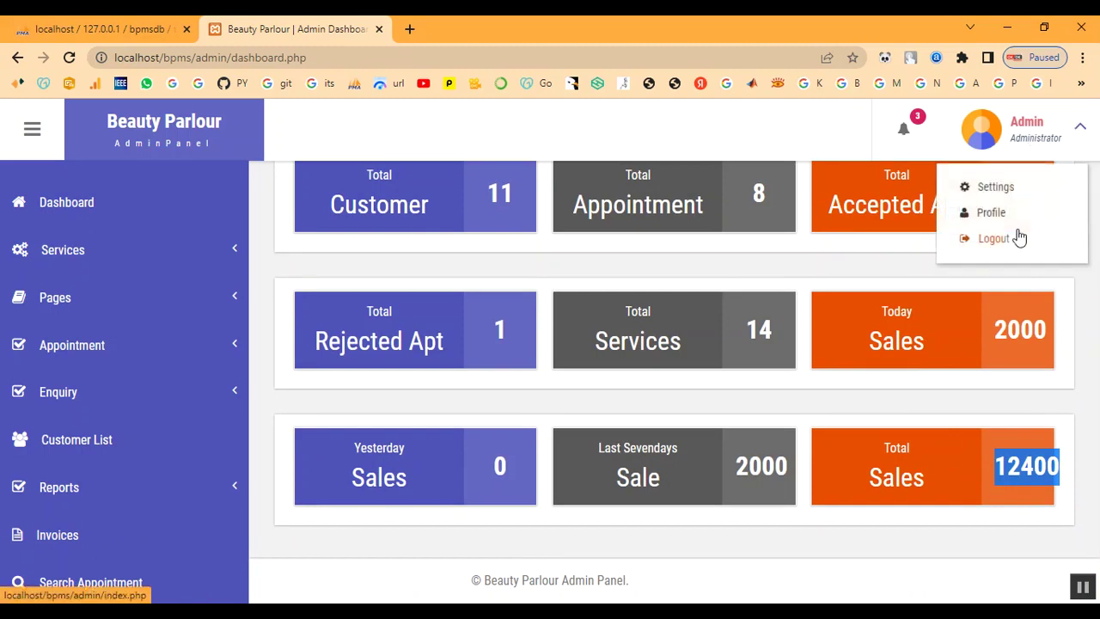
pyautogui.click(1018, 236)
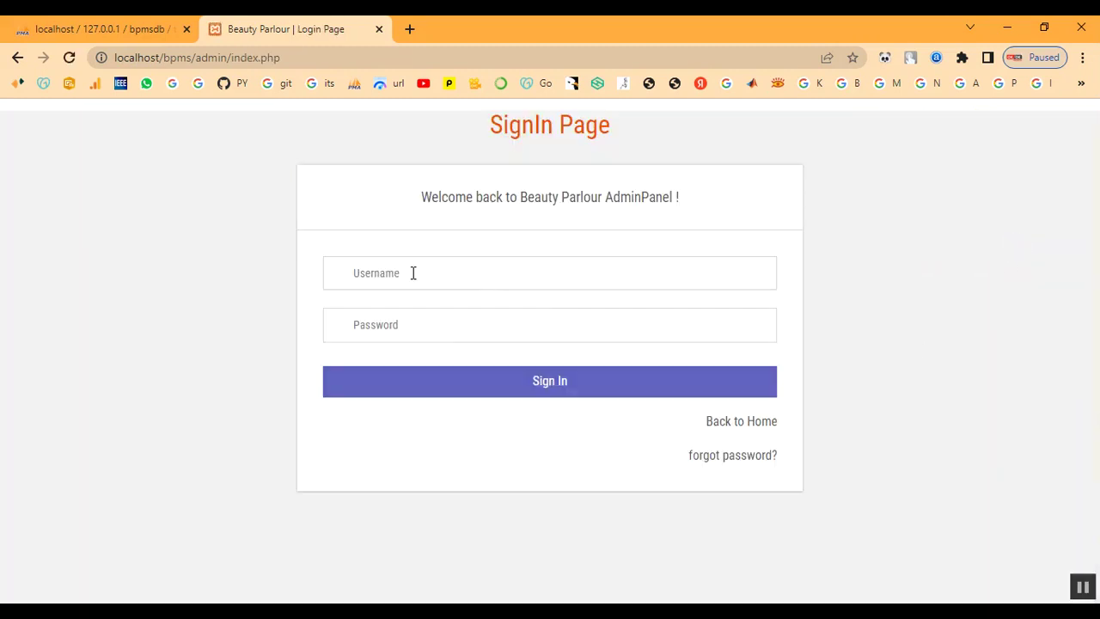
pyautogui.click(413, 273)
# From the home page, go to customer Login and enter the customer's e-mail and password
pyautogui.click(767, 424)
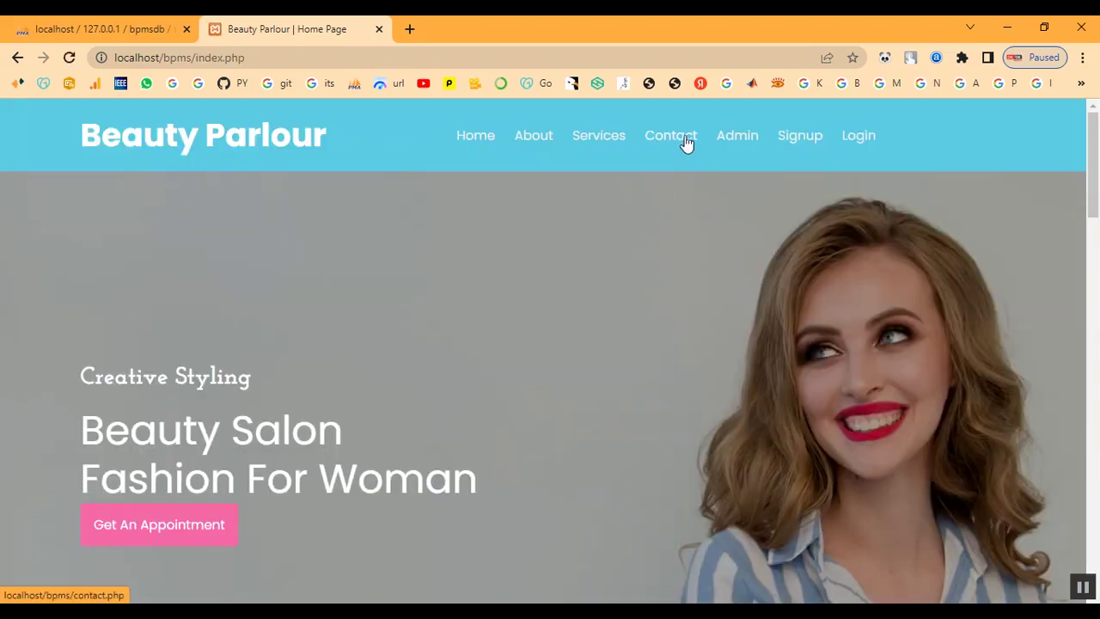
pyautogui.click(856, 138)
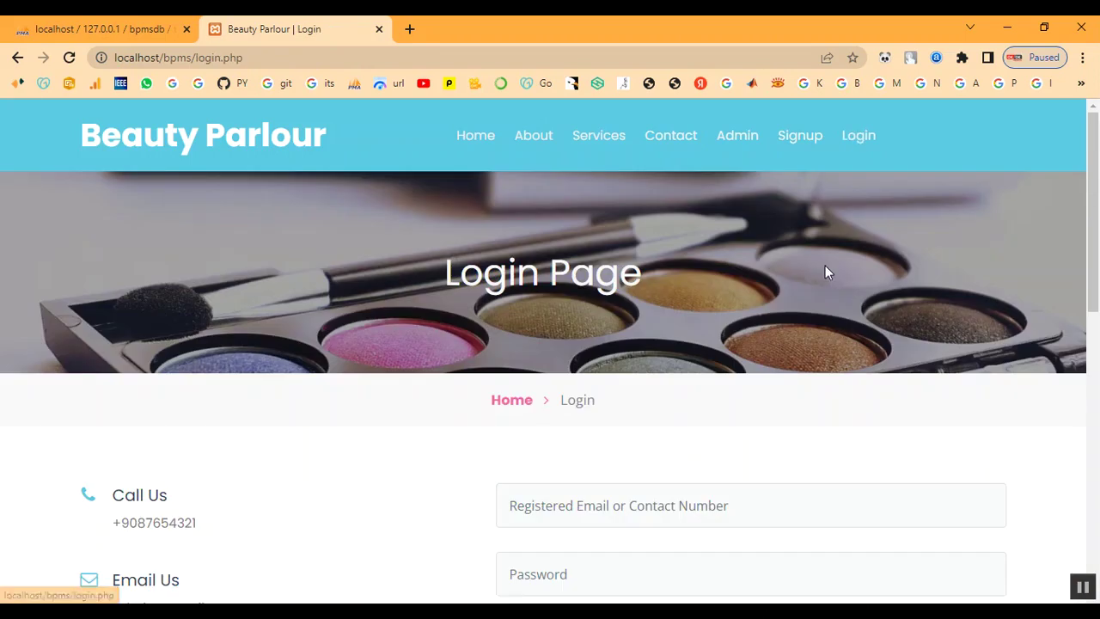
pyautogui.scroll(-2, 516, 437)
pyautogui.click(625, 344)
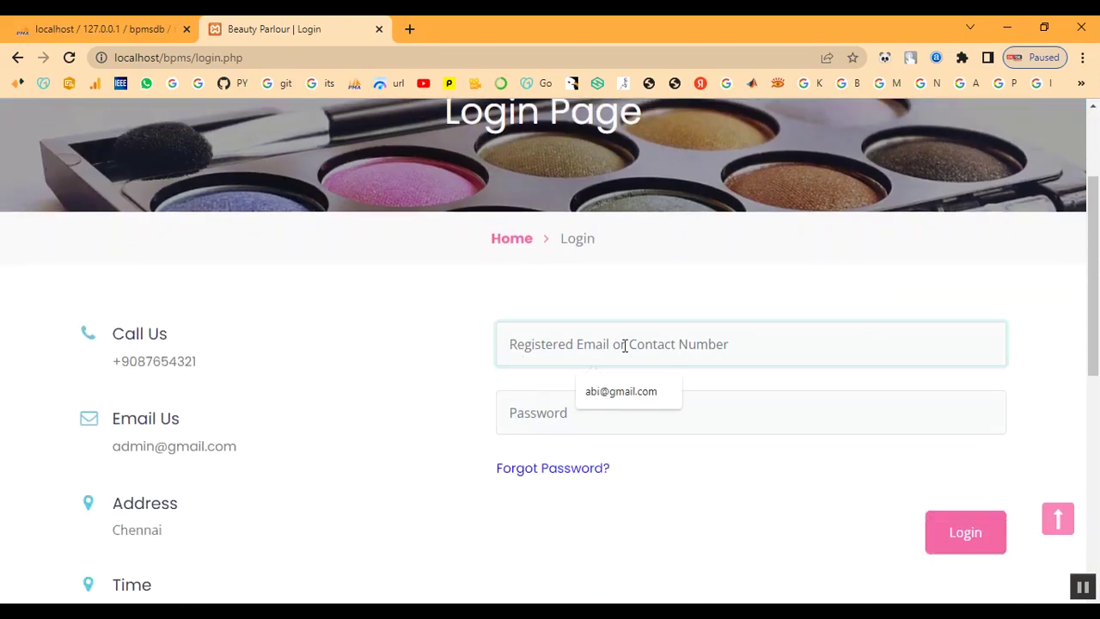
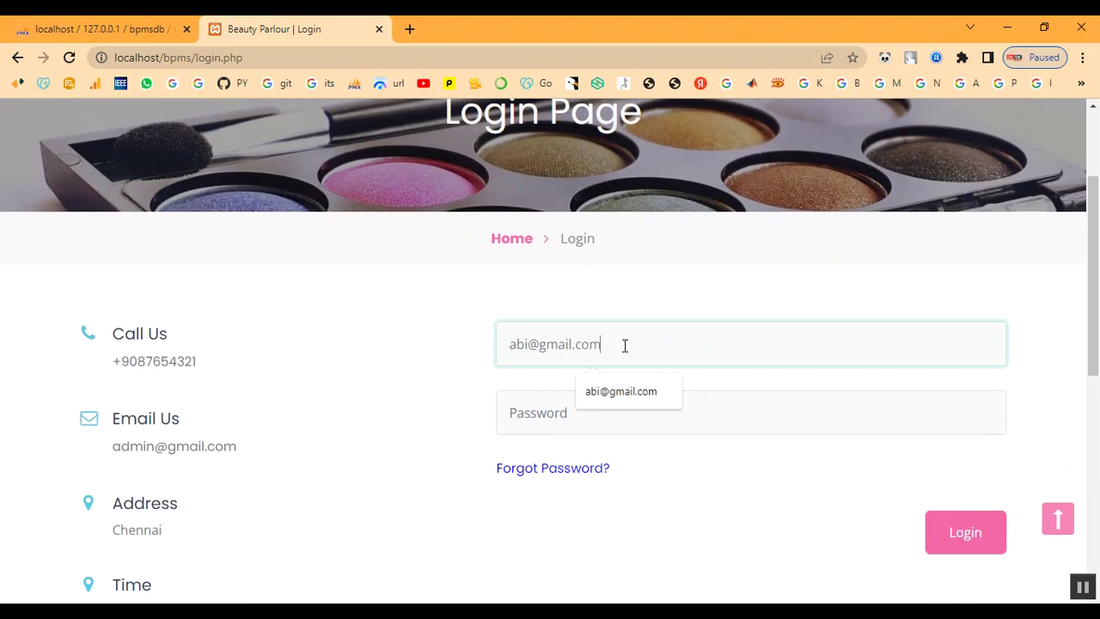
pyautogui.press('Tab')
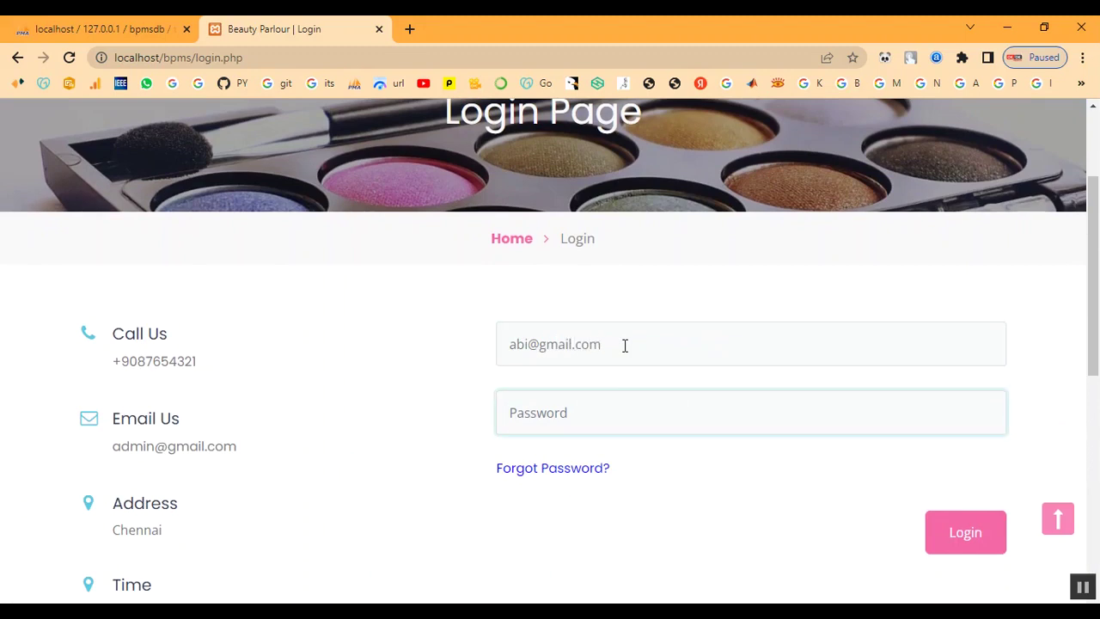
pyautogui.write('a')
# Sign in as the customer and view the appointment details in Booking History
pyautogui.click(992, 549)
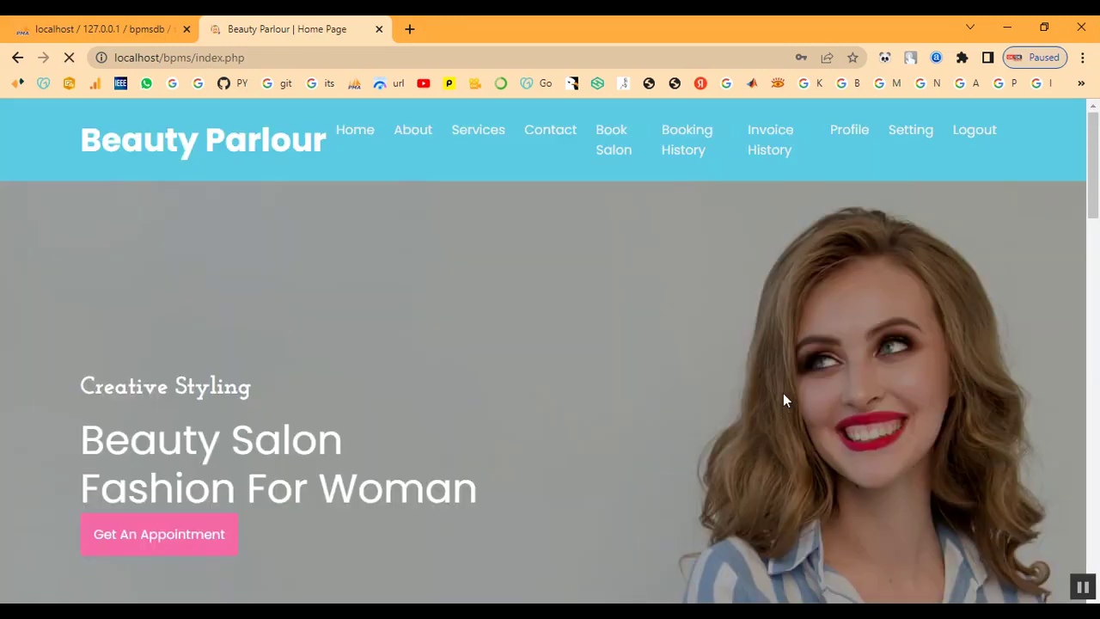
pyautogui.click(675, 148)
pyautogui.scroll(-1, 794, 356)
pyautogui.scroll(-2, 773, 353)
pyautogui.doubleClick(727, 350)
pyautogui.click(945, 358)
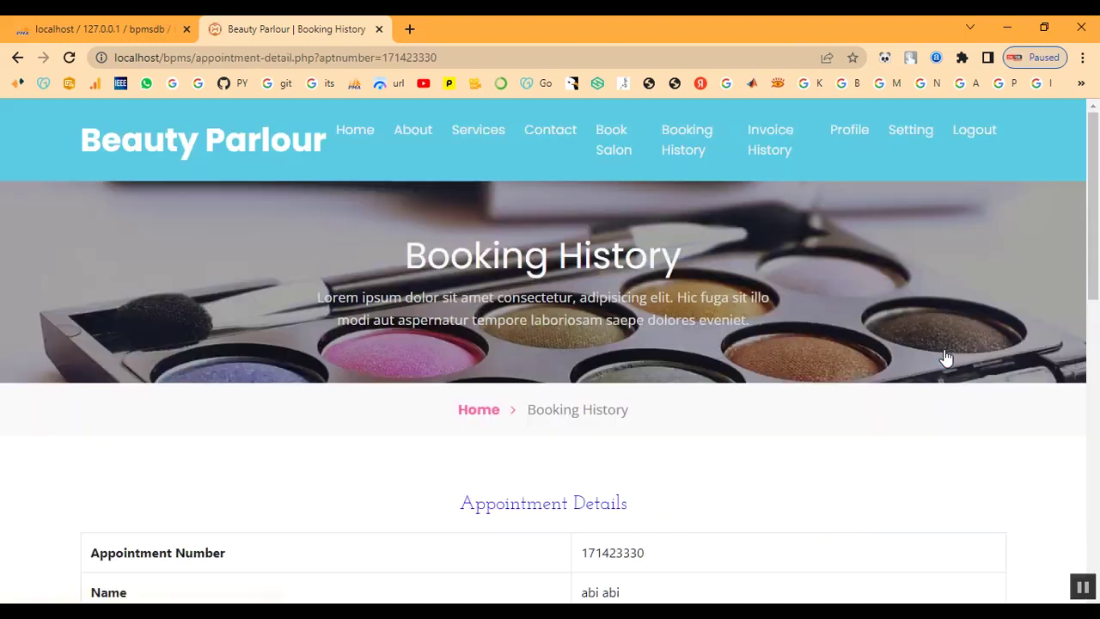
pyautogui.scroll(-3, 724, 423)
pyautogui.scroll(-2, 724, 424)
pyautogui.doubleClick(607, 427)
pyautogui.click(685, 439)
pyautogui.scroll(5, 685, 439)
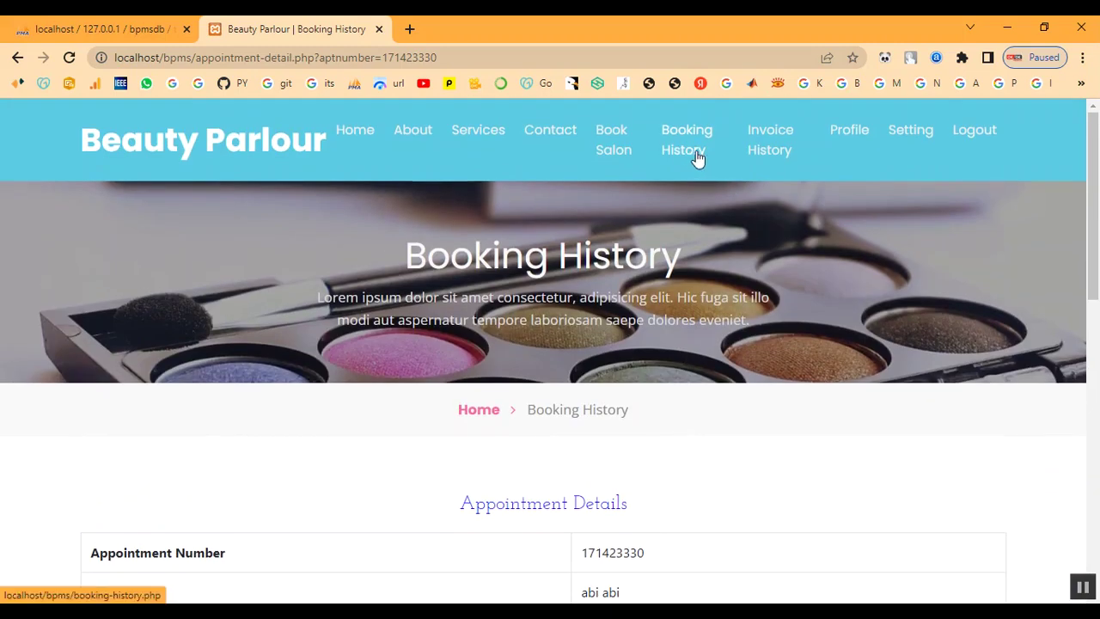
# Review the Keratin Treatment invoice totalling 2000, then return to the home page
pyautogui.click(764, 151)
pyautogui.scroll(-3, 779, 352)
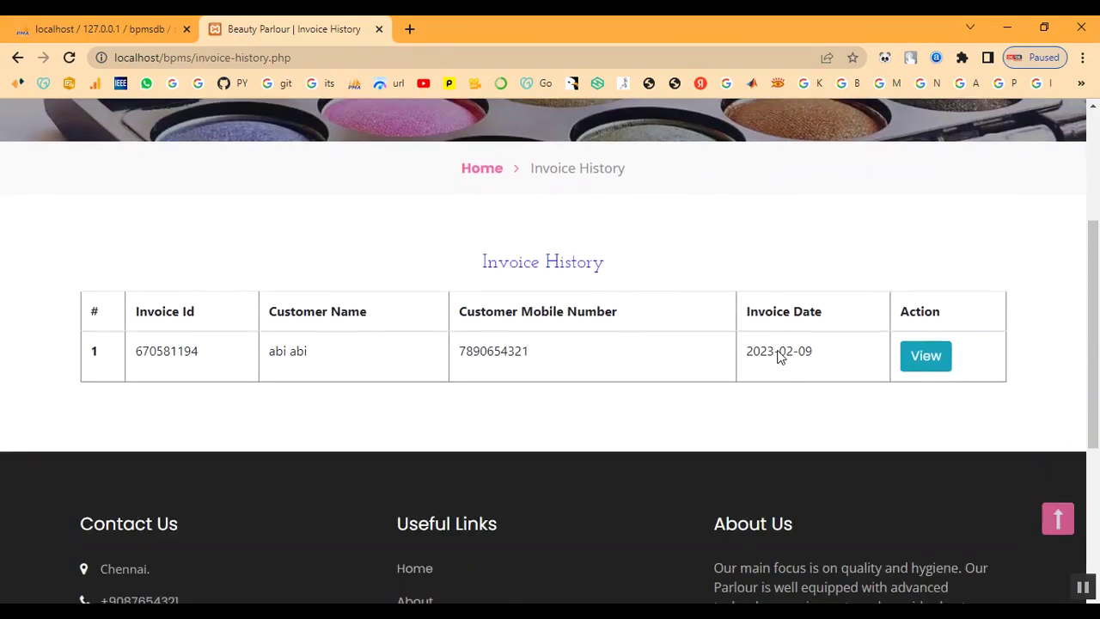
pyautogui.click(916, 361)
pyautogui.scroll(-3, 658, 434)
pyautogui.scroll(-1, 653, 425)
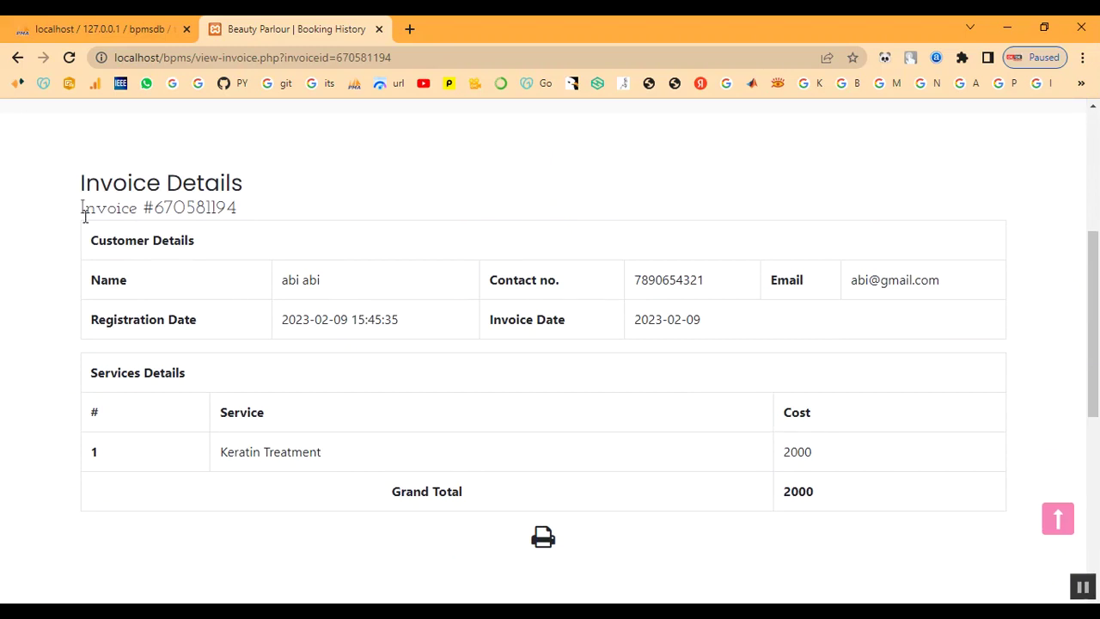
pyautogui.moveTo(85, 191); pyautogui.dragTo(833, 578)
pyautogui.click(697, 557)
pyautogui.scroll(4, 692, 481)
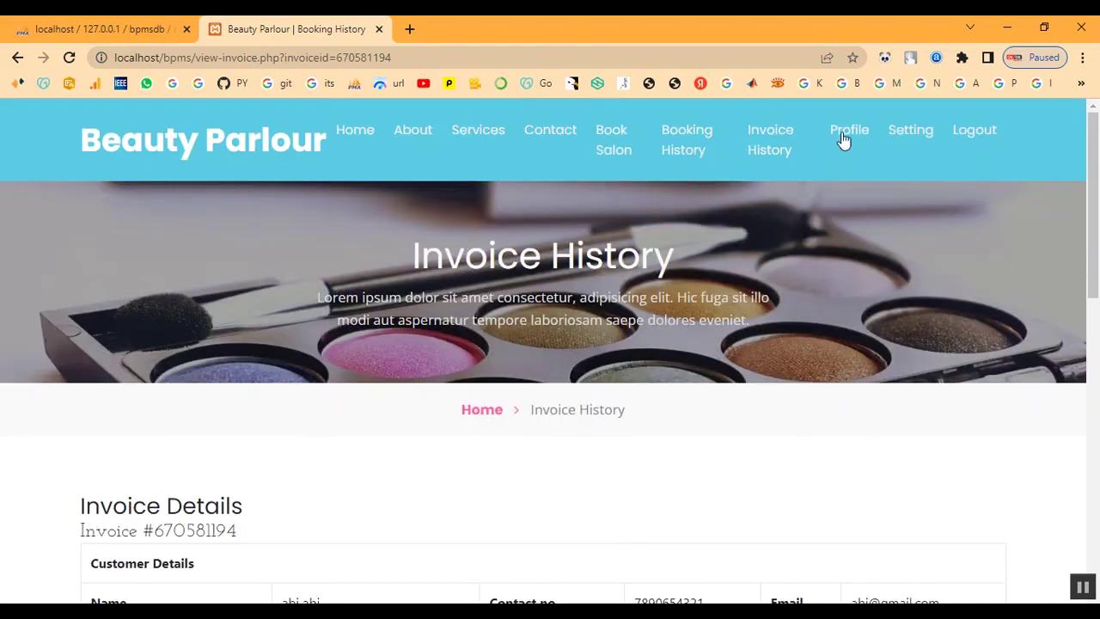
pyautogui.click(331, 142)
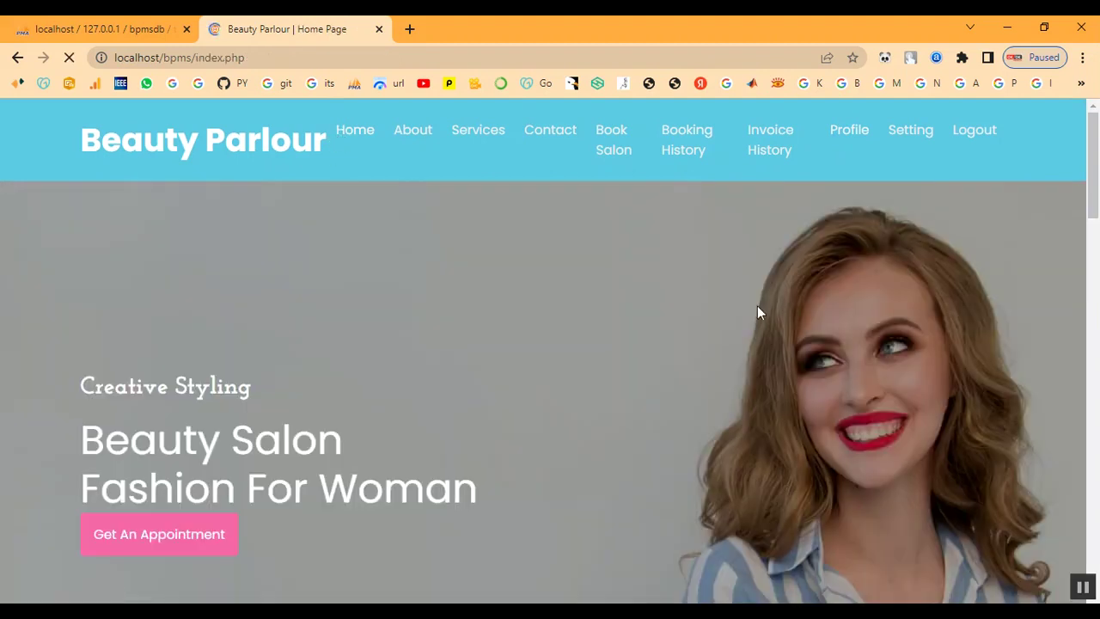
# Log the customer out from the header and go back to the Home page
pyautogui.scroll(-13, 887, 388)
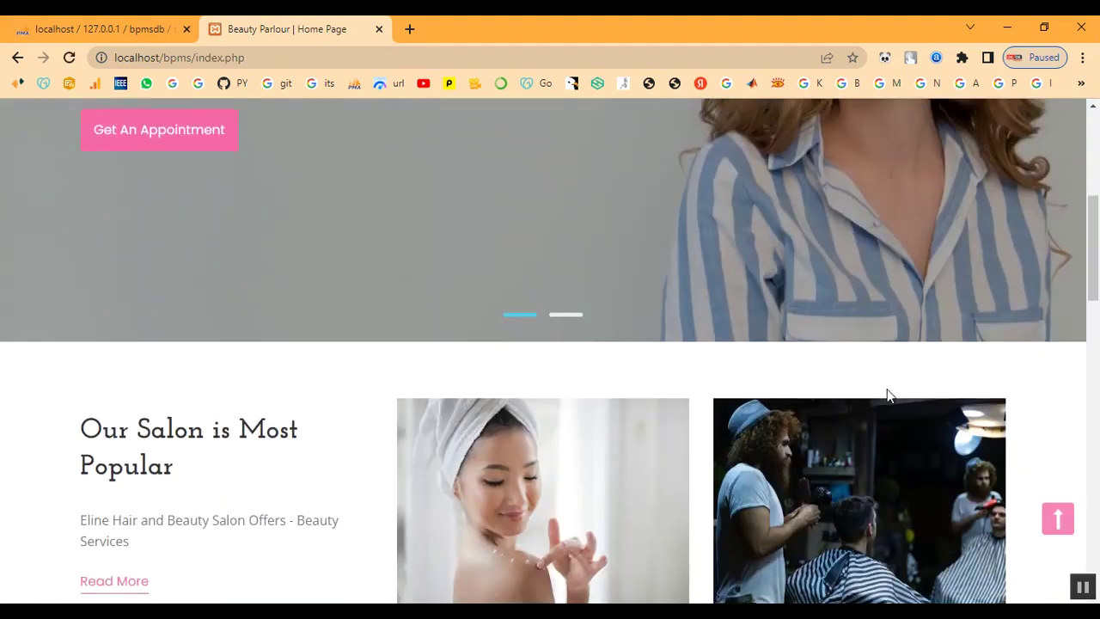
pyautogui.scroll(12, 889, 396)
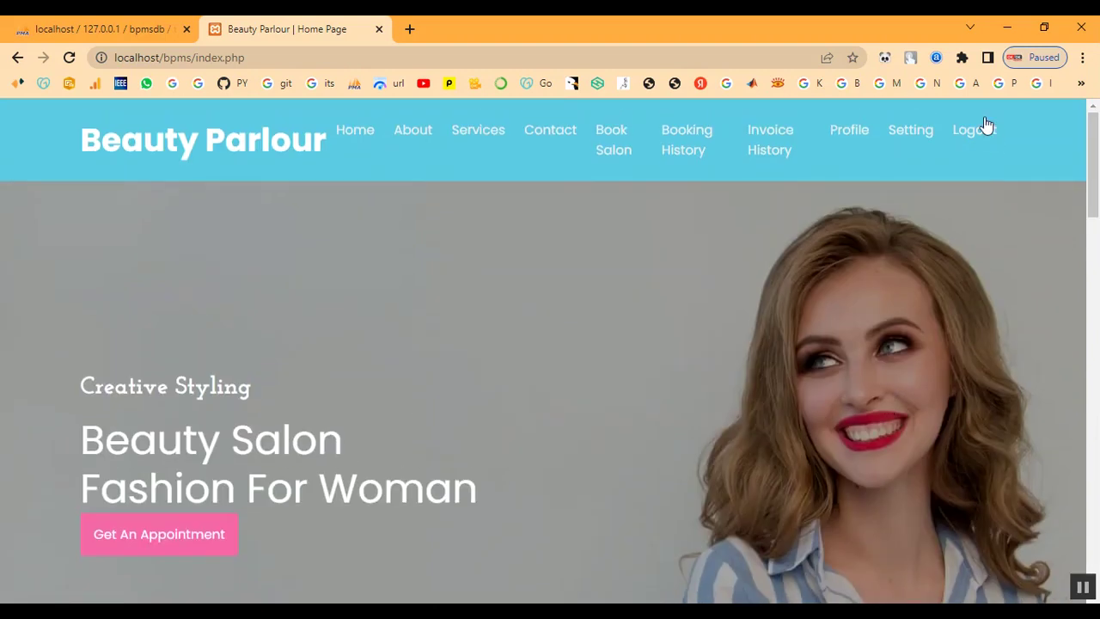
pyautogui.click(986, 127)
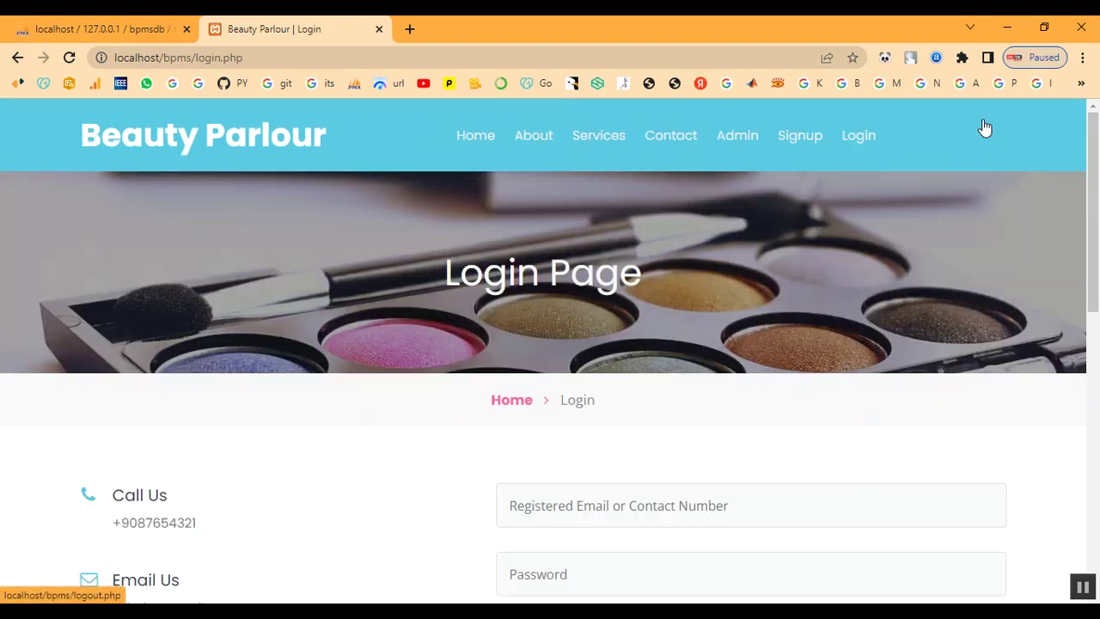
pyautogui.click(477, 135)
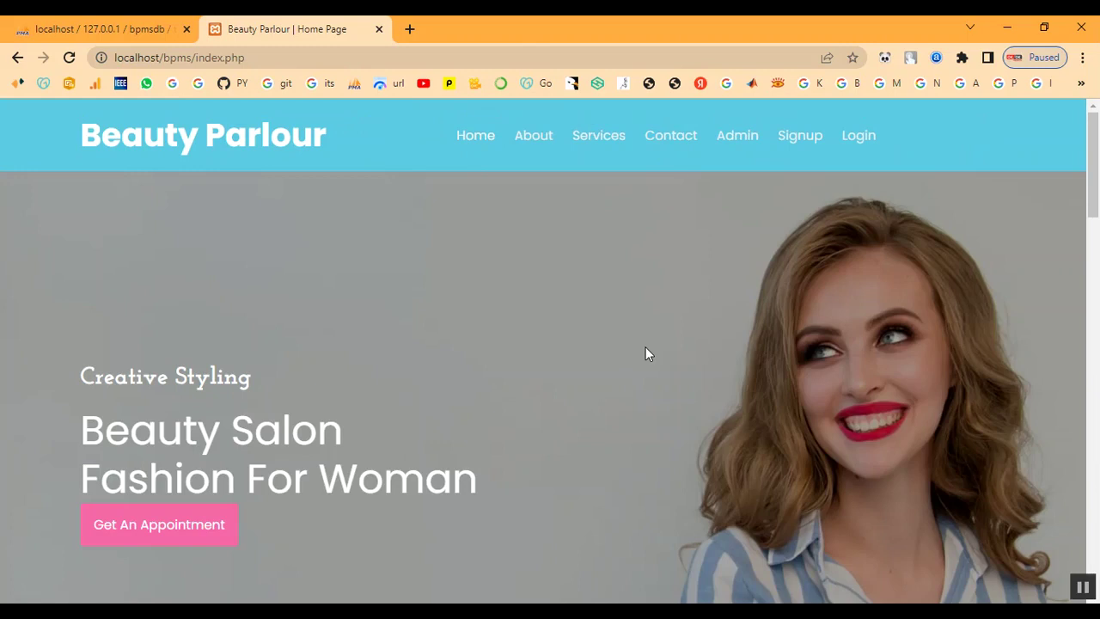
# On the Contact page, fill in the first name, last name, phone number and e-mail
pyautogui.click(693, 139)
pyautogui.scroll(-2, 690, 293)
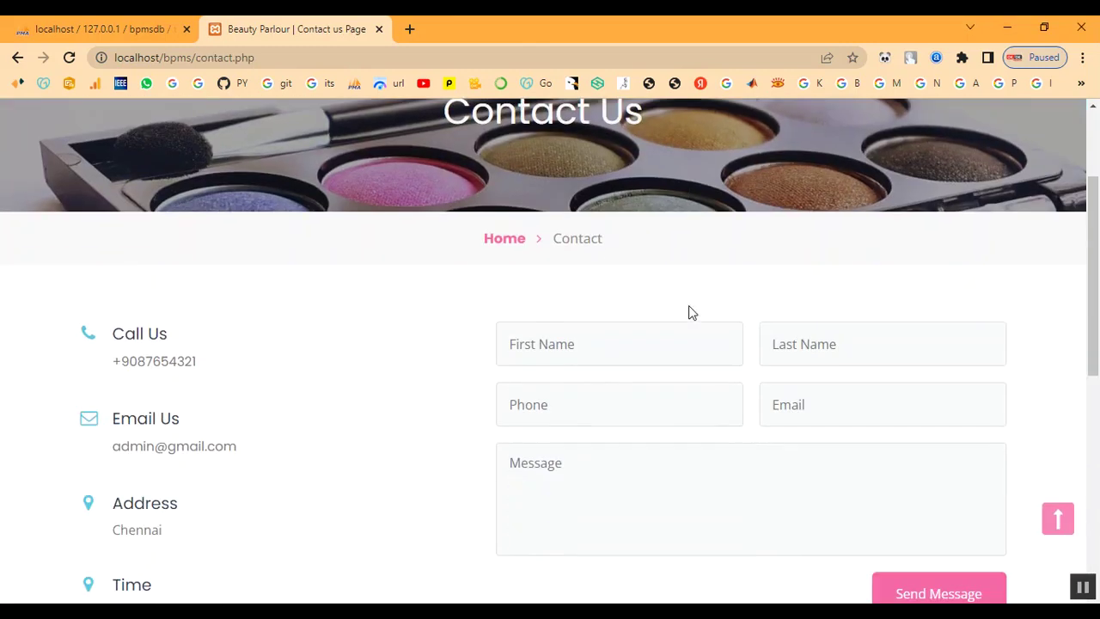
pyautogui.click(667, 332)
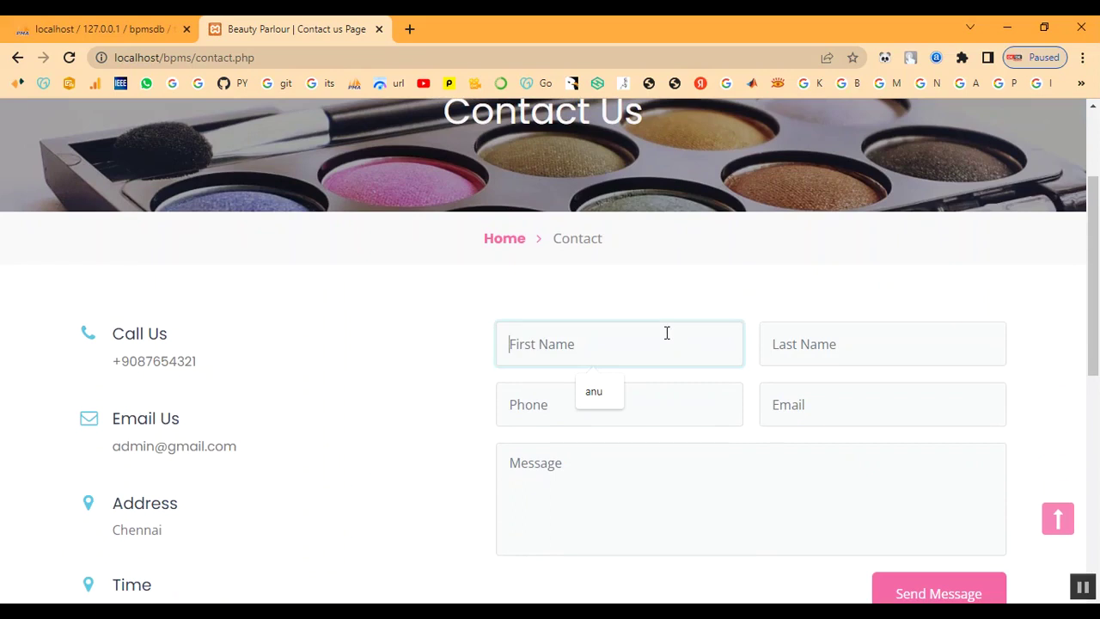
pyautogui.write('abi')
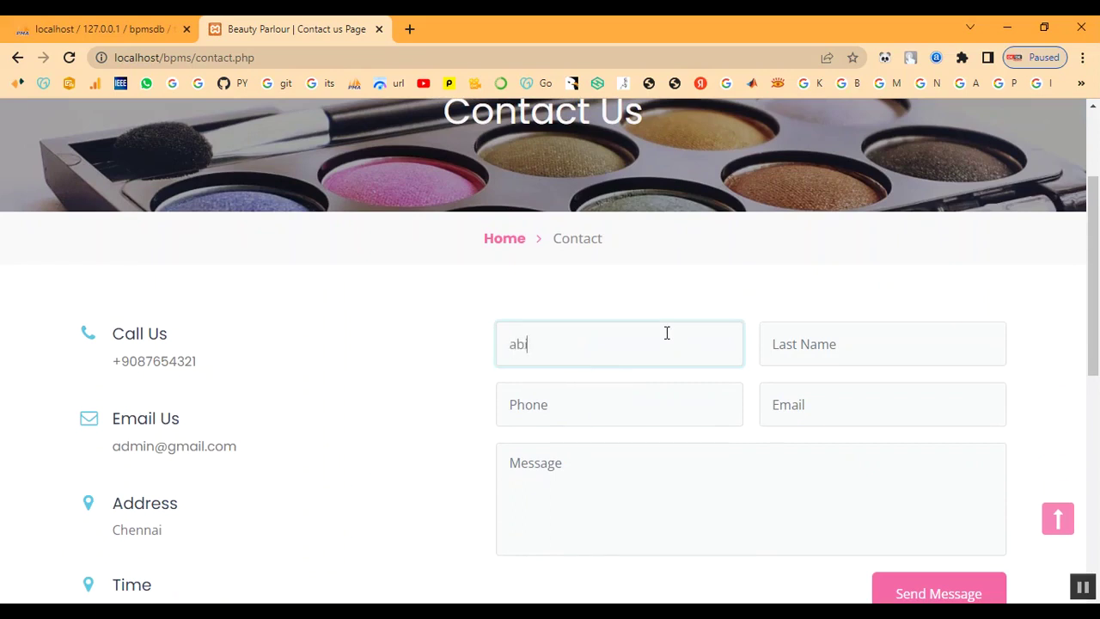
pyautogui.press('Tab')
pyautogui.write('ab')
pyautogui.press('Tab')
pyautogui.write('7')
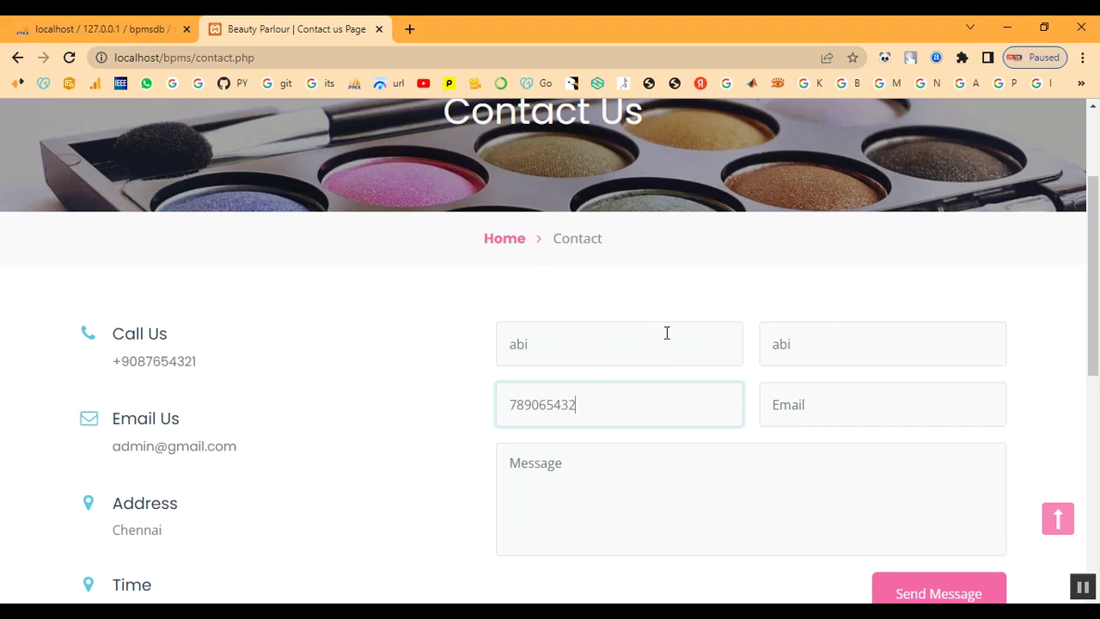
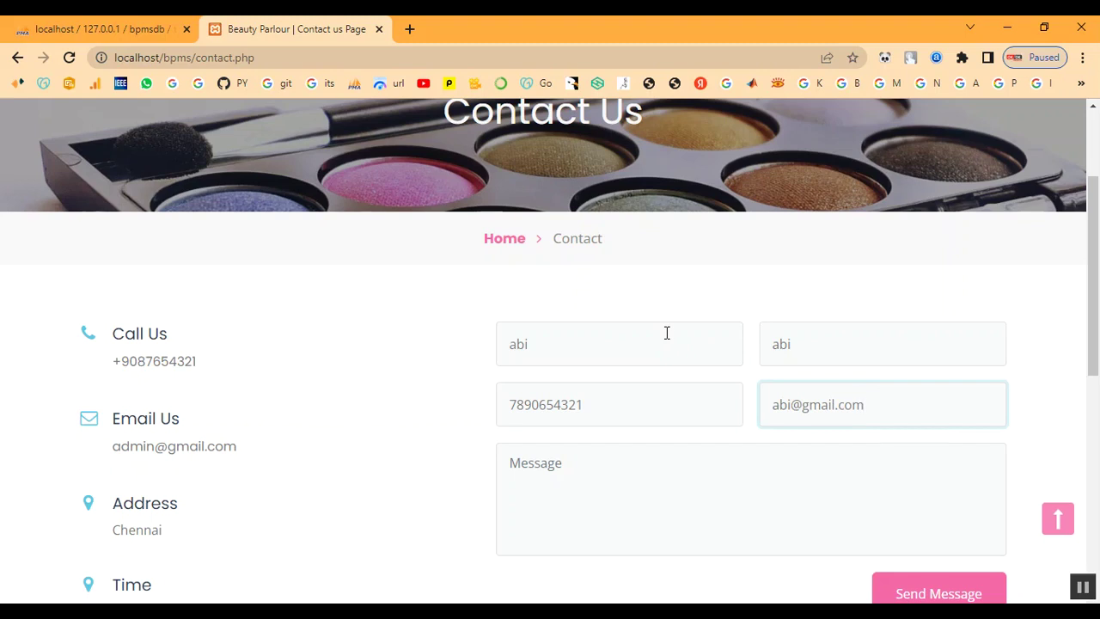
# Send the message 'Booking for Bridal' and dismiss the confirmation
pyautogui.click(661, 513)
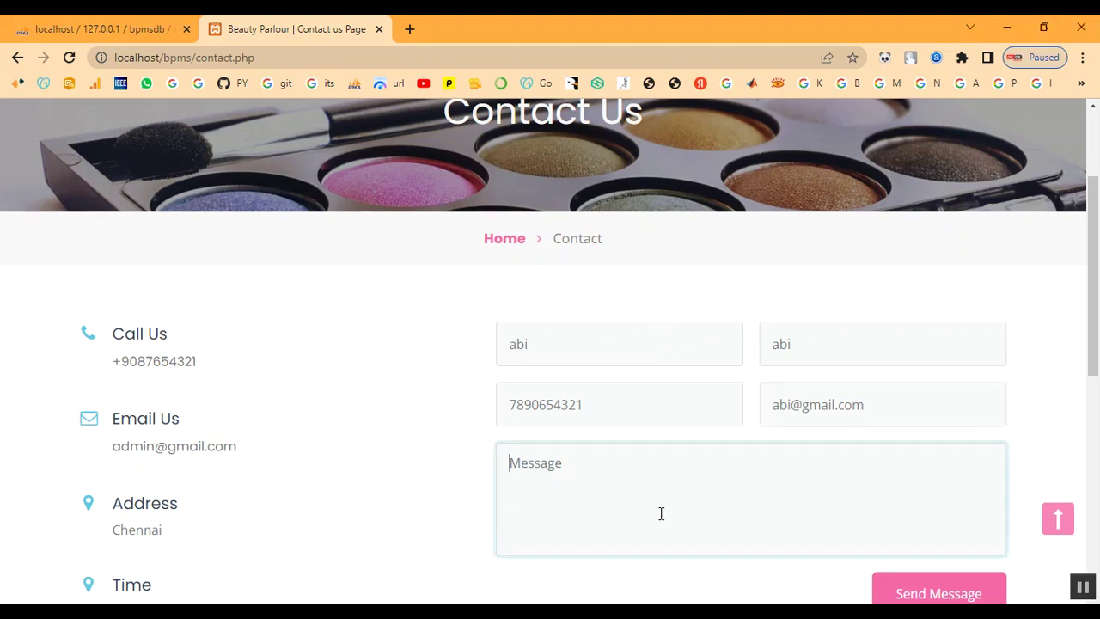
pyautogui.write('Booking for Bridal')
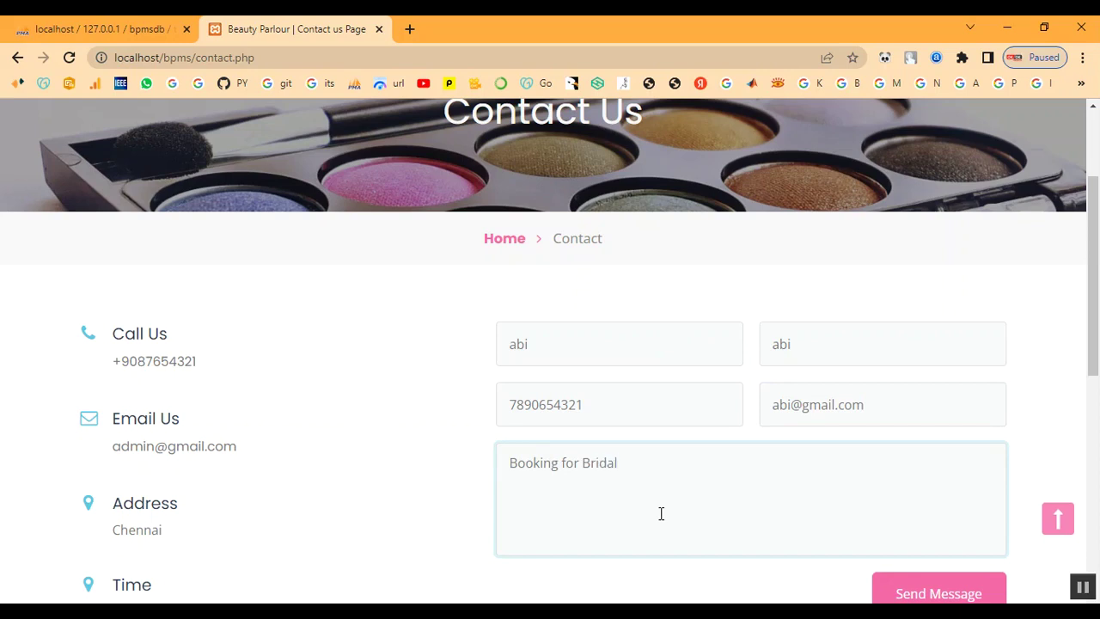
pyautogui.scroll(-2, 773, 498)
pyautogui.click(933, 435)
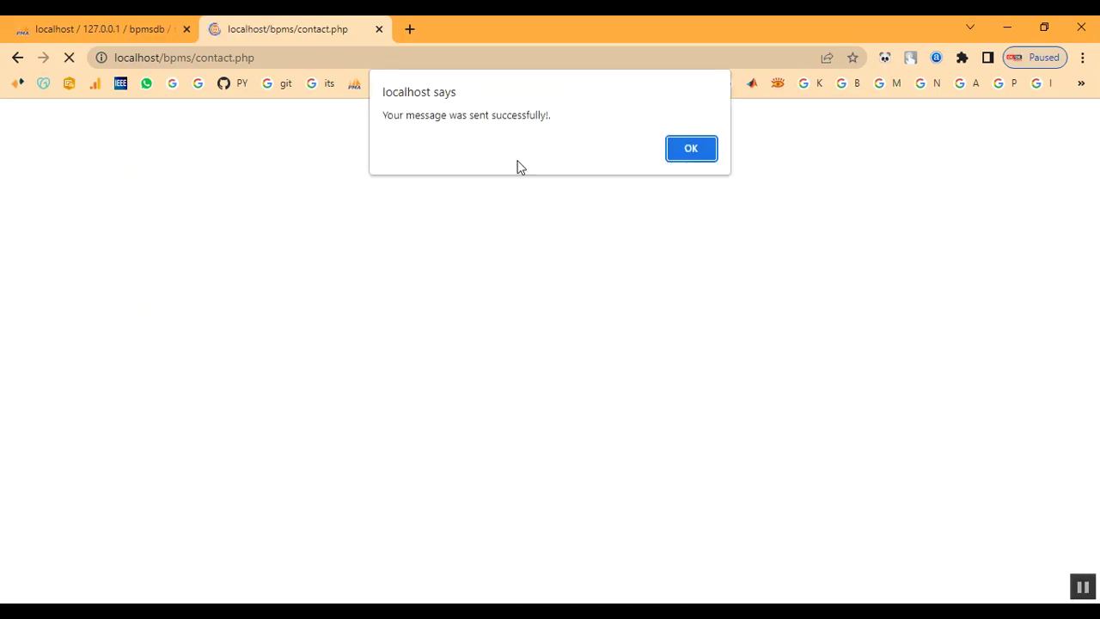
pyautogui.moveTo(415, 115); pyautogui.dragTo(550, 116)
pyautogui.click(691, 149)
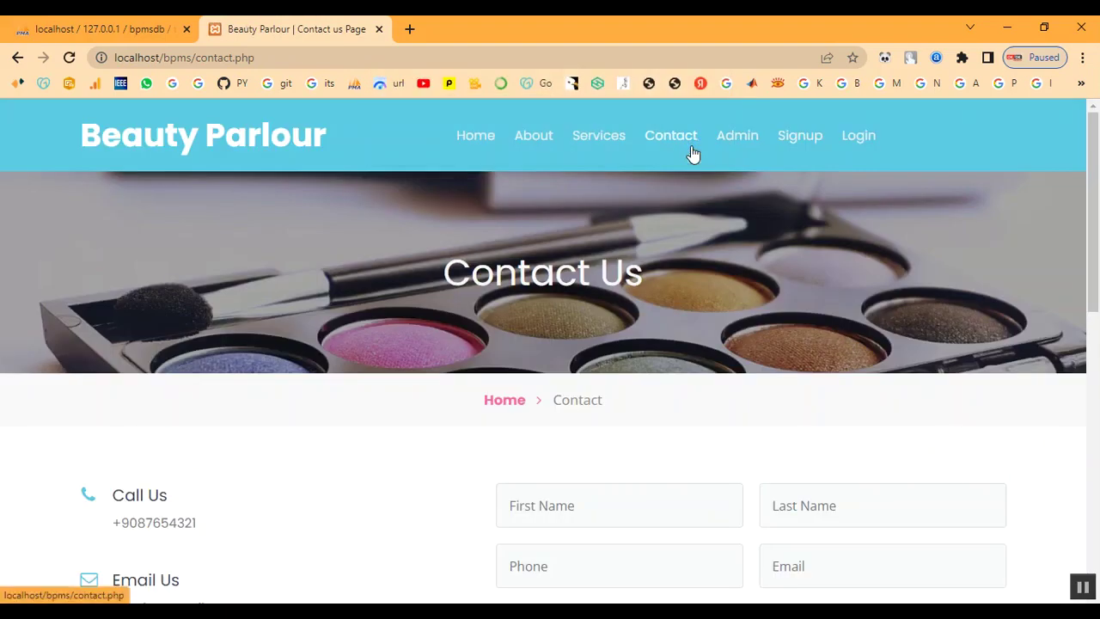
pyautogui.click(734, 142)
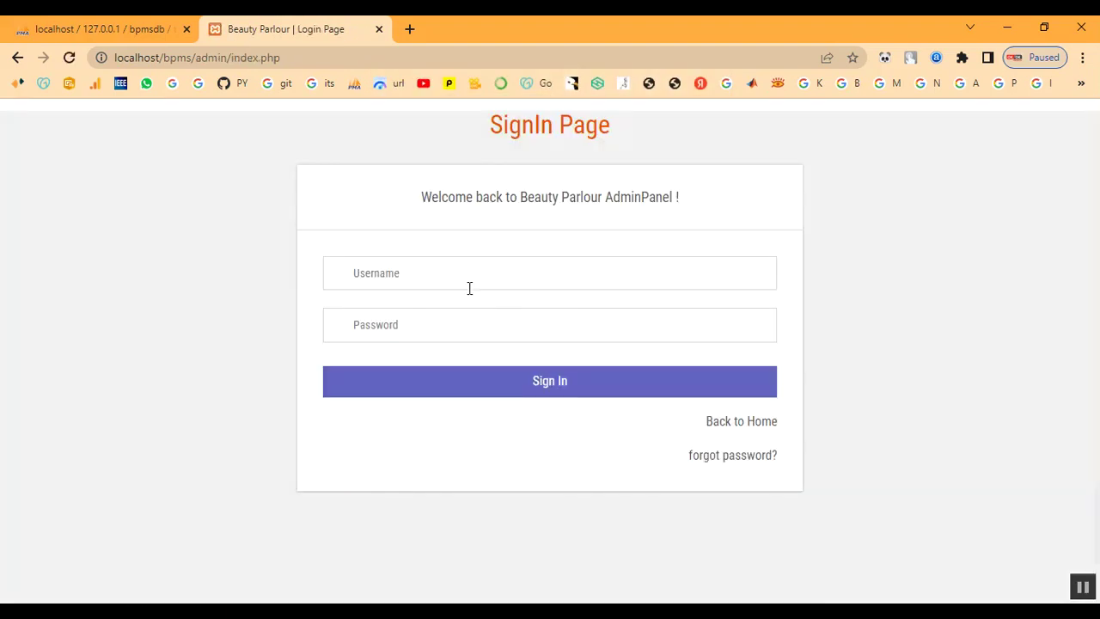
# Sign in with the admin username and password to reach the Admin Dashboard
pyautogui.click(448, 279)
pyautogui.write('admin')
pyautogui.press('Tab')
pyautogui.write('Te')
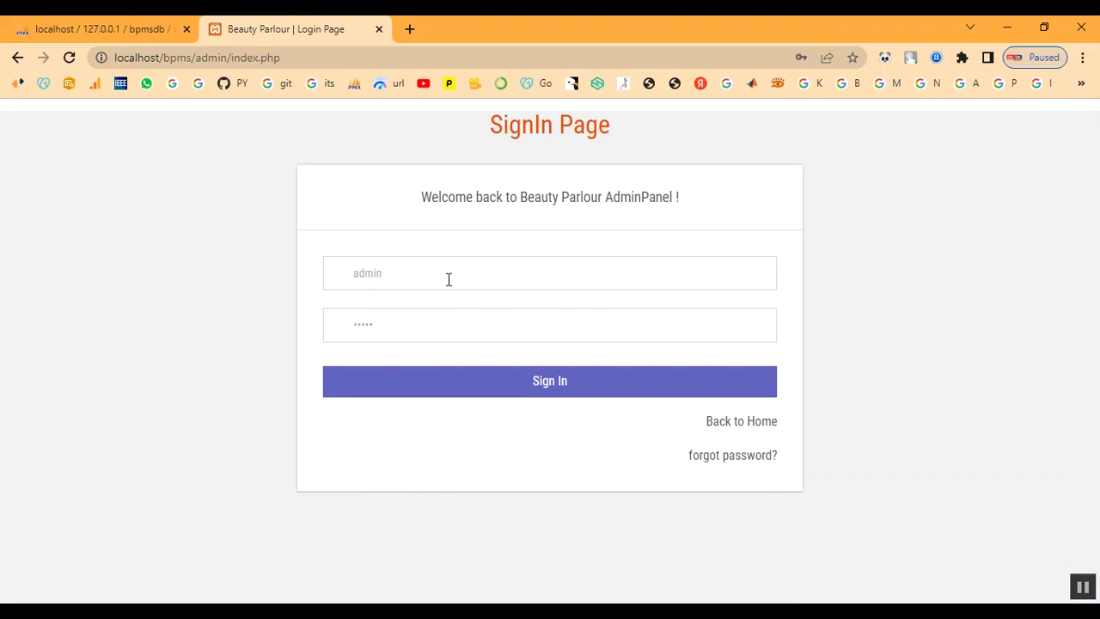
pyautogui.click(450, 394)
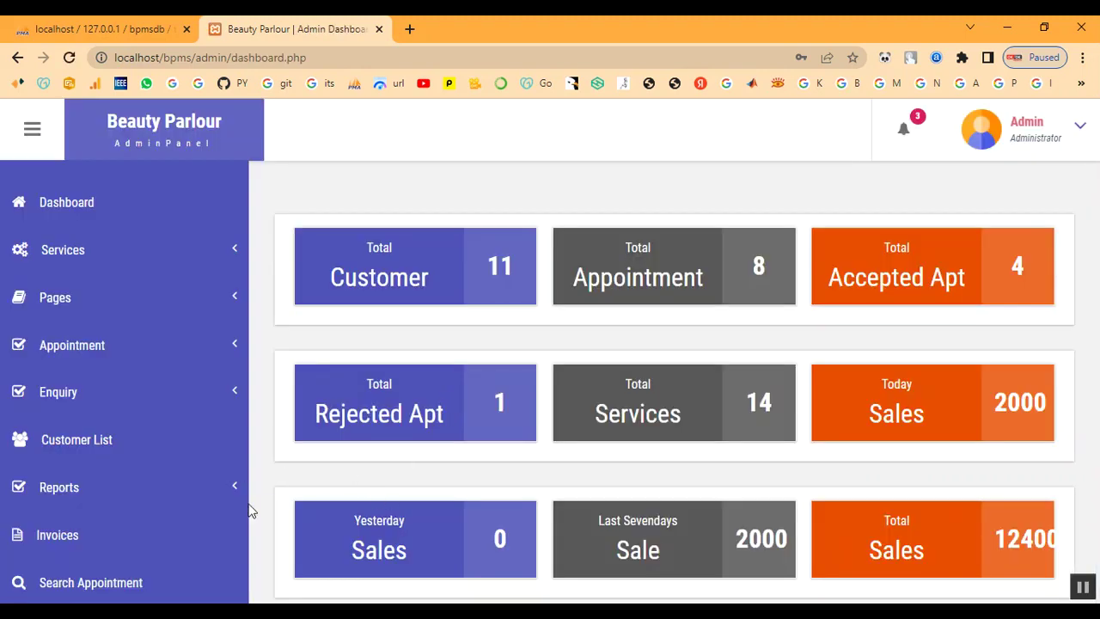
pyautogui.click(98, 489)
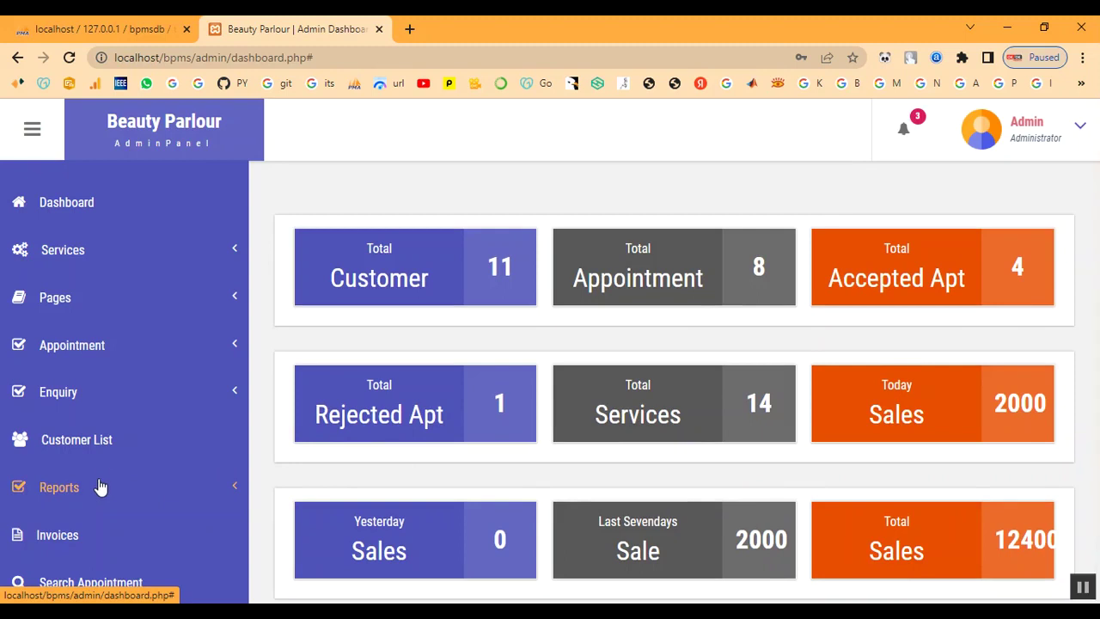
# Open the Booking for Bridal enquiry's details from Unread Enquiry
pyautogui.click(79, 403)
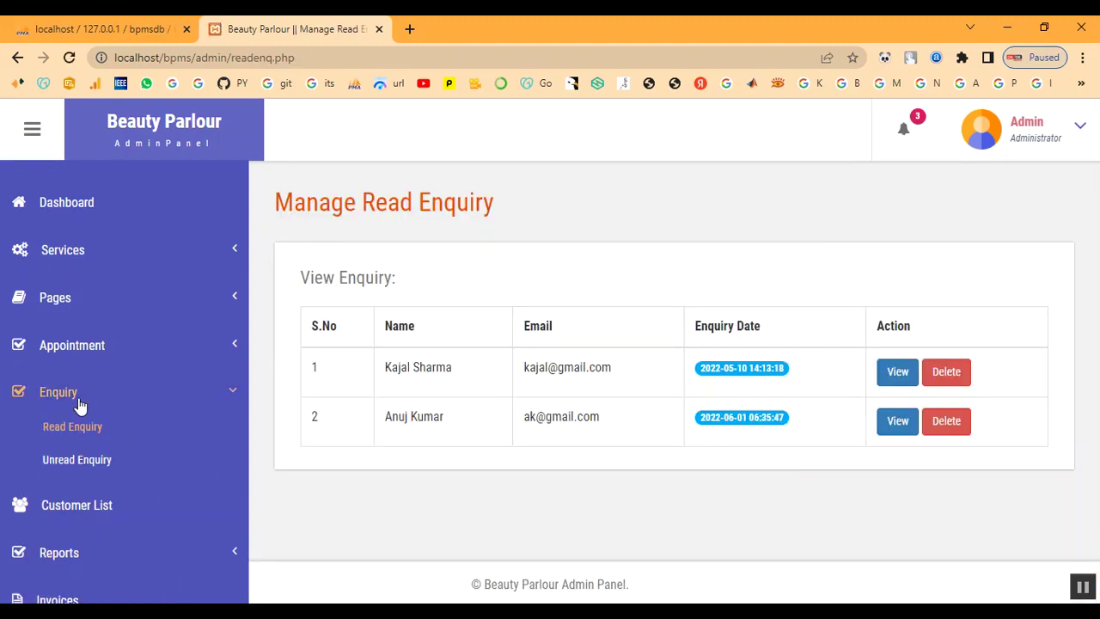
pyautogui.click(60, 464)
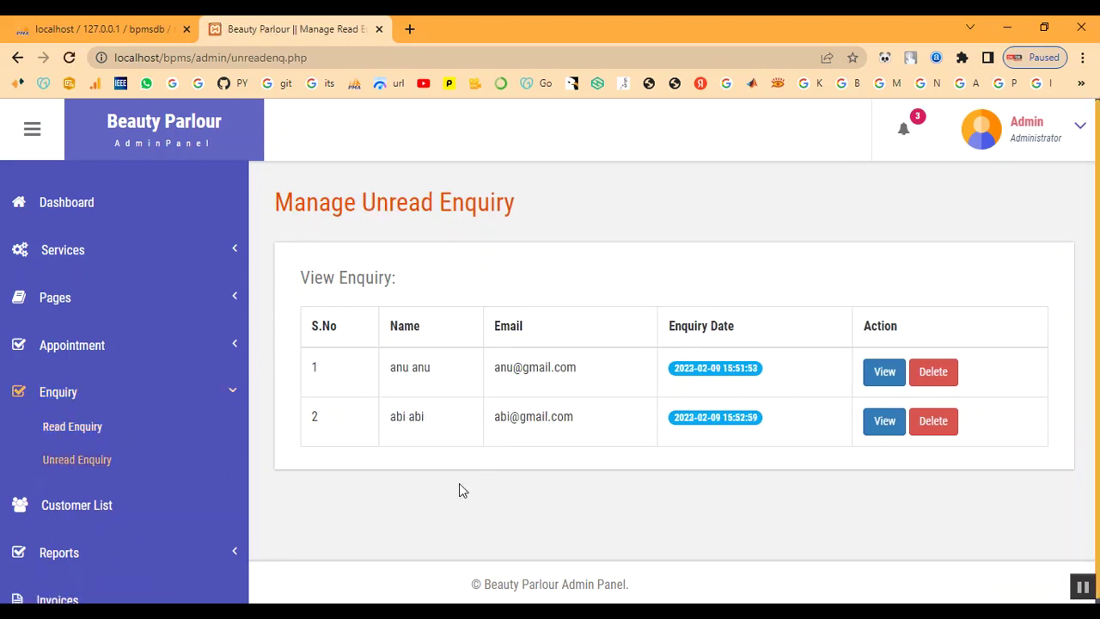
pyautogui.moveTo(496, 416); pyautogui.dragTo(766, 481)
pyautogui.click(799, 478)
pyautogui.click(886, 426)
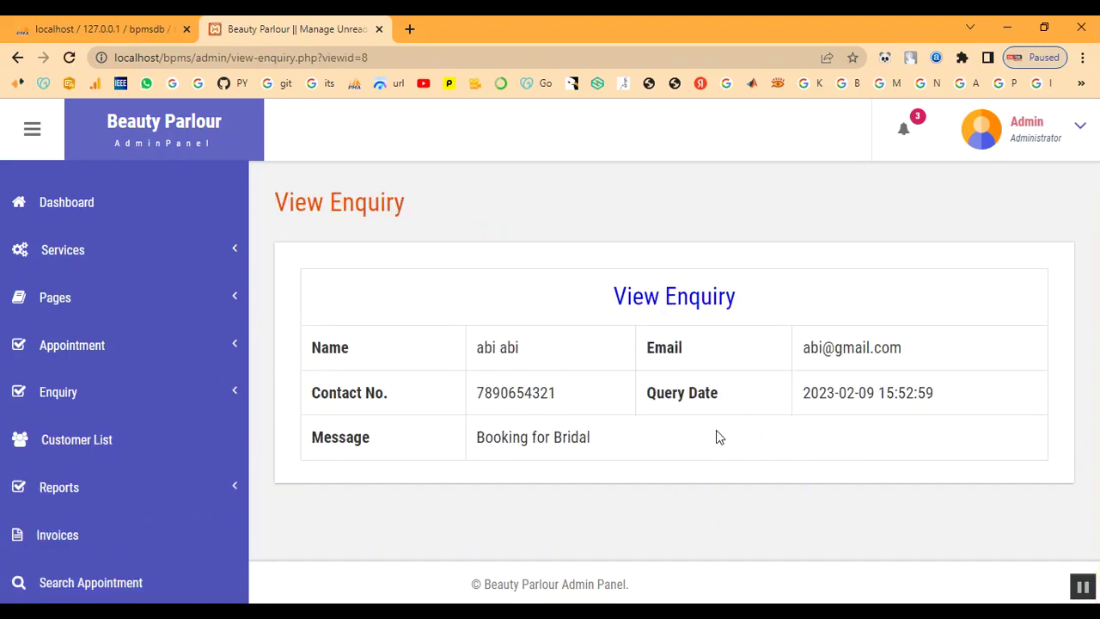
pyautogui.scroll(-1, 716, 430)
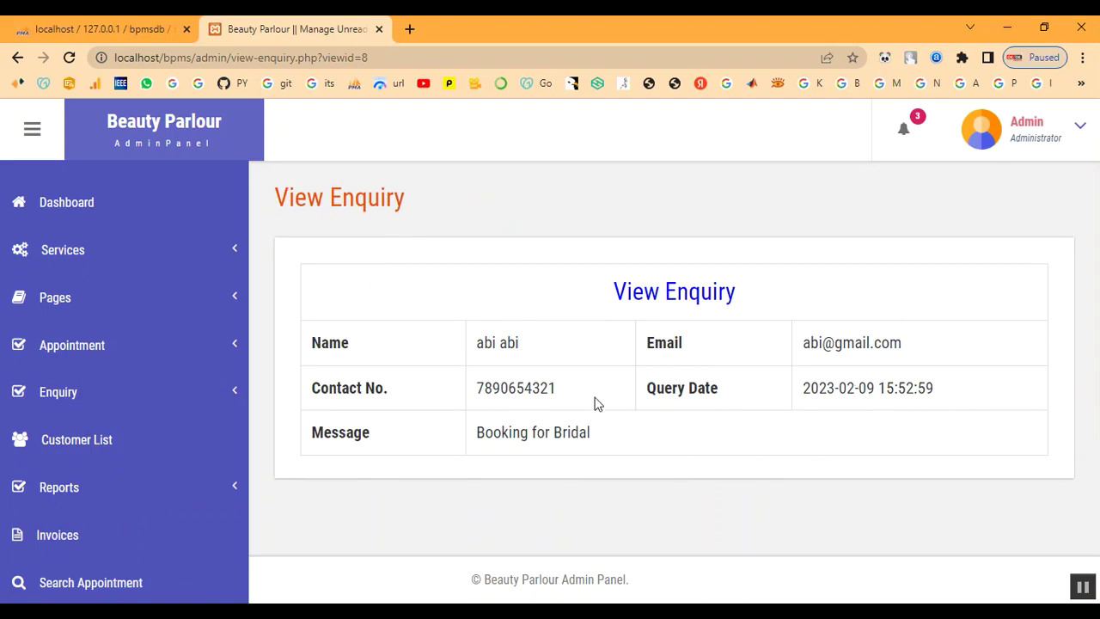
# Confirm the Bridal enquiry is listed under Read Enquiry, then open Accepted Appointments
pyautogui.click(61, 387)
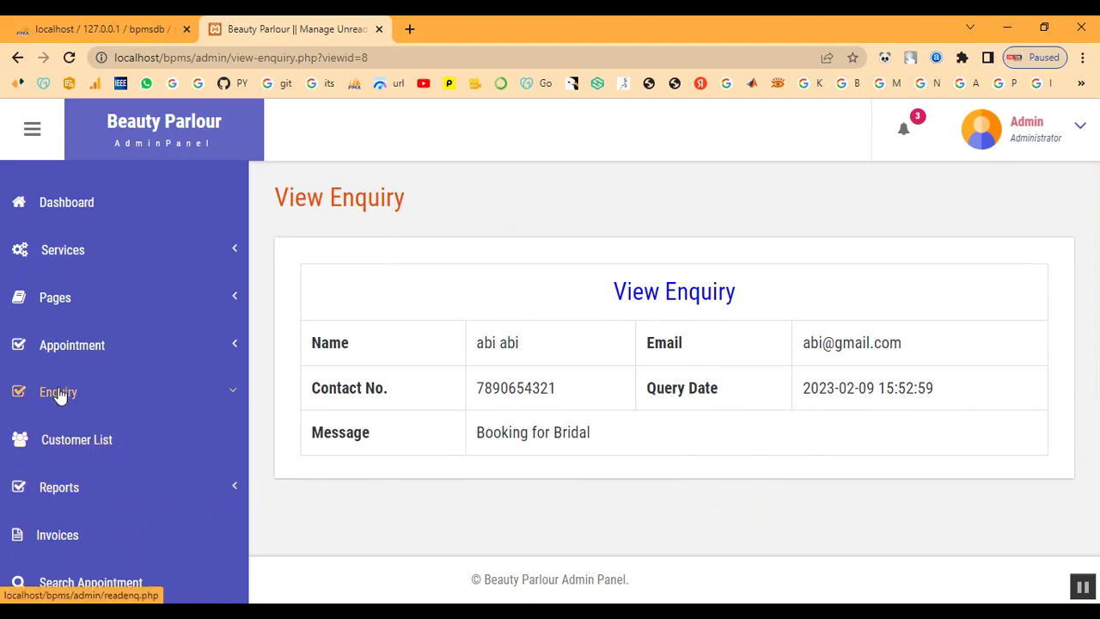
pyautogui.click(35, 428)
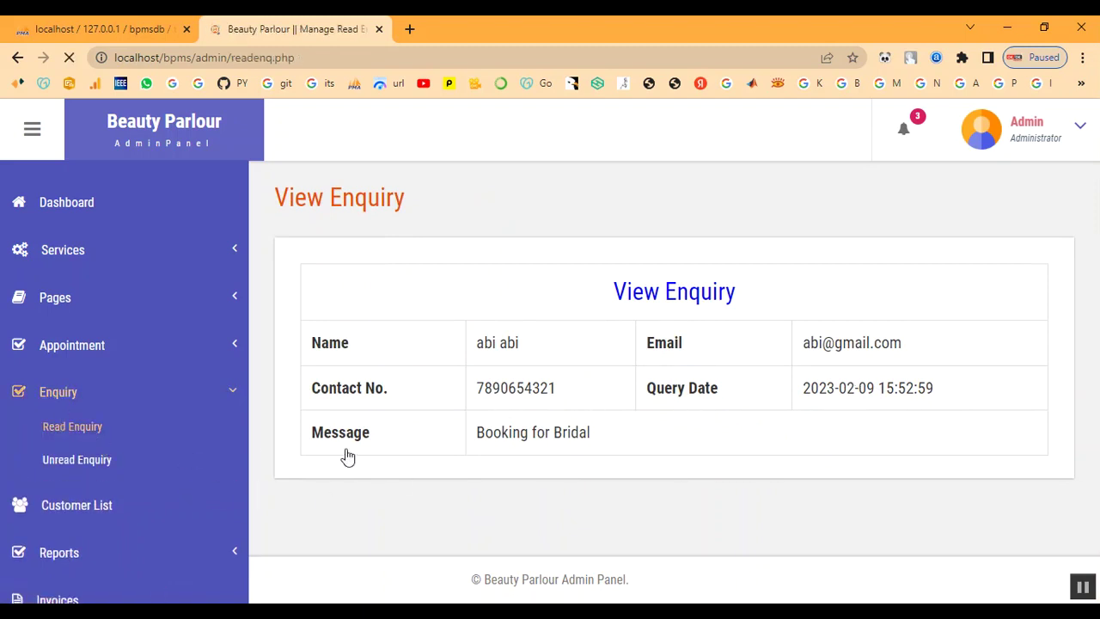
pyautogui.moveTo(381, 465); pyautogui.dragTo(419, 467)
pyautogui.click(543, 482)
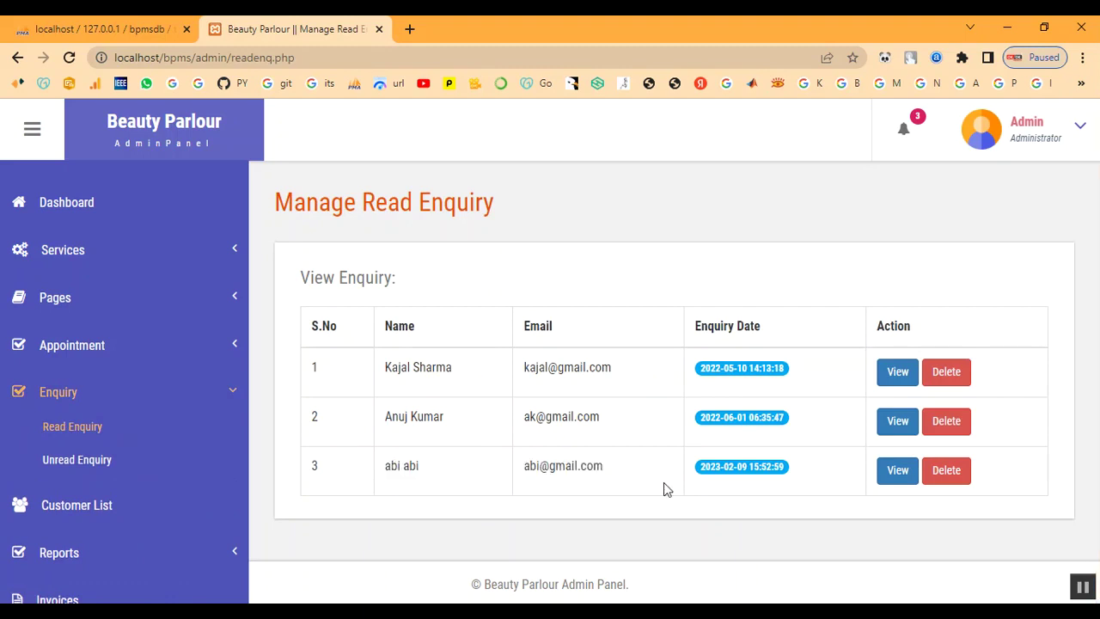
pyautogui.click(56, 395)
pyautogui.click(78, 348)
pyautogui.click(84, 448)
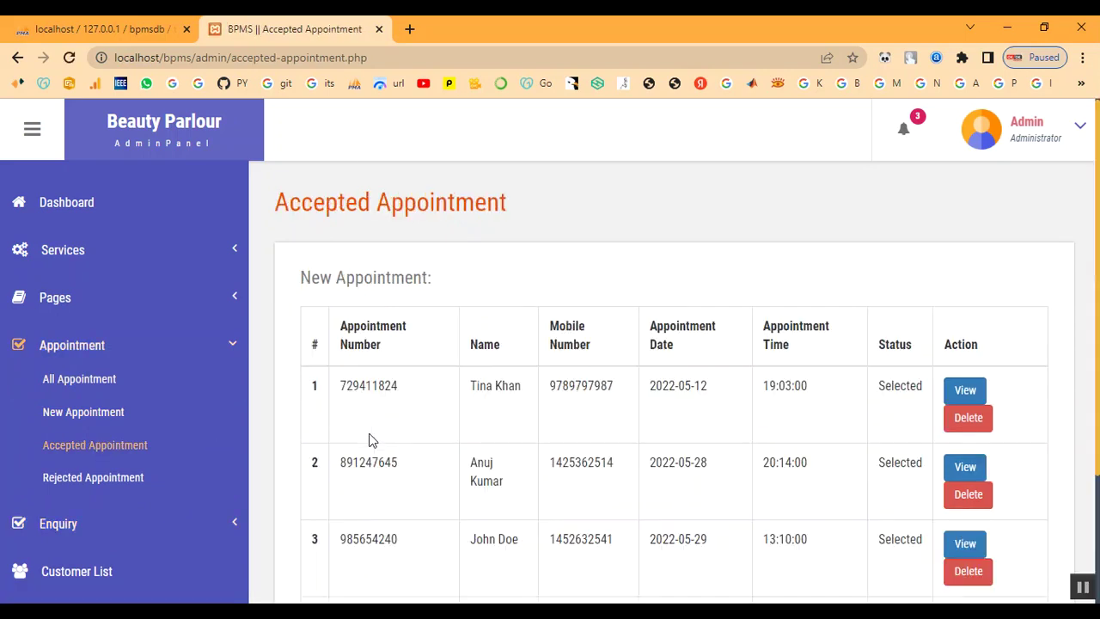
# Check the 2023-02-10 accepted booking, return to the dashboard and open the Admin menu
pyautogui.scroll(-2, 663, 479)
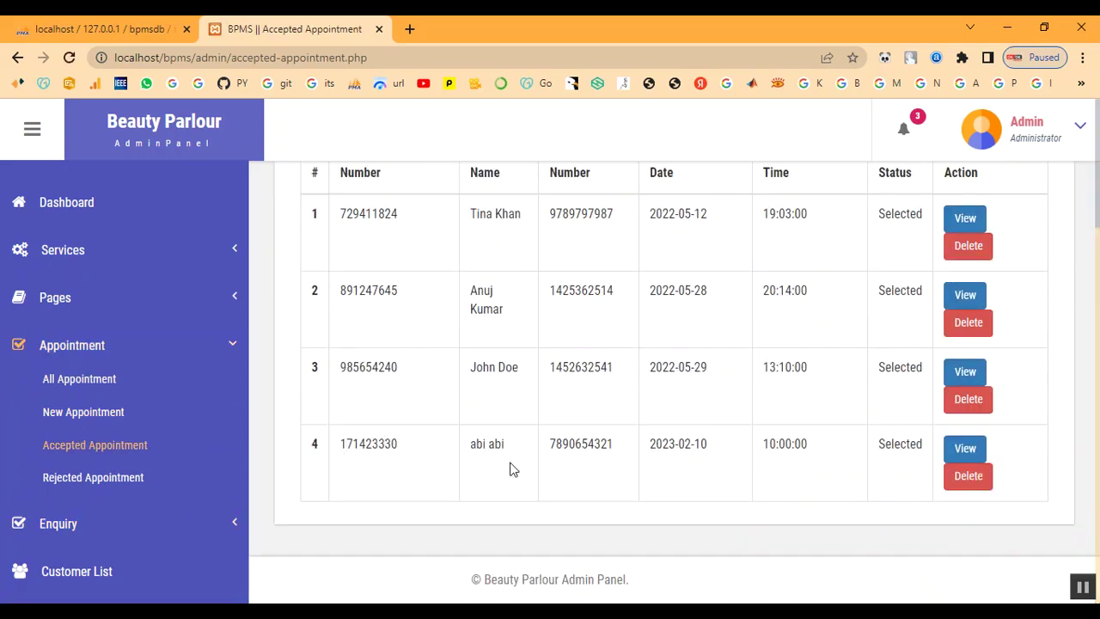
pyautogui.click(67, 344)
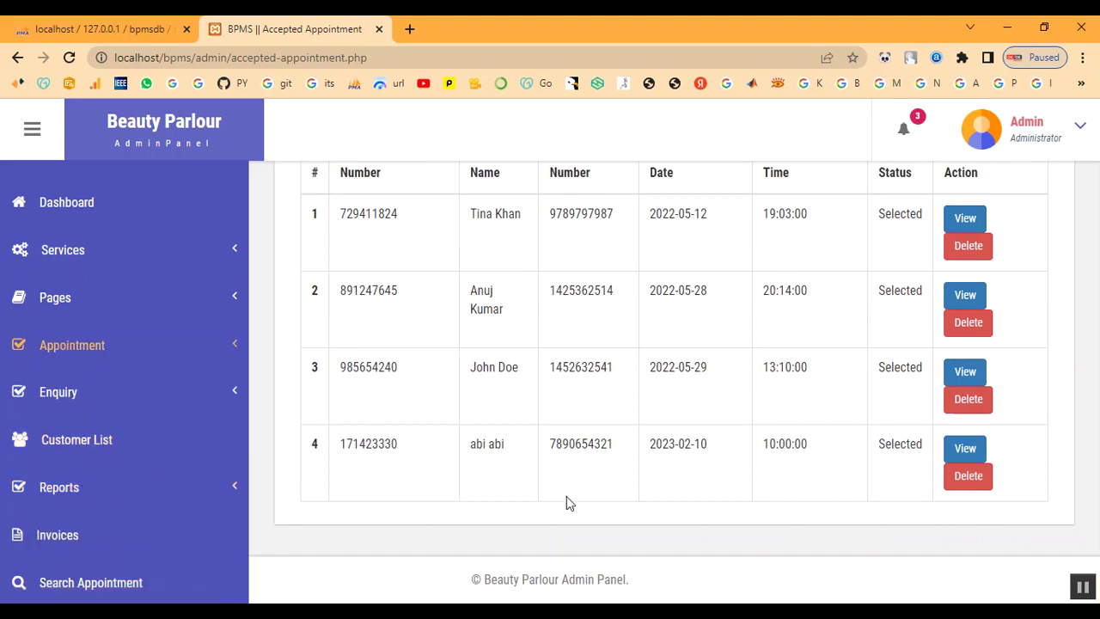
pyautogui.click(63, 209)
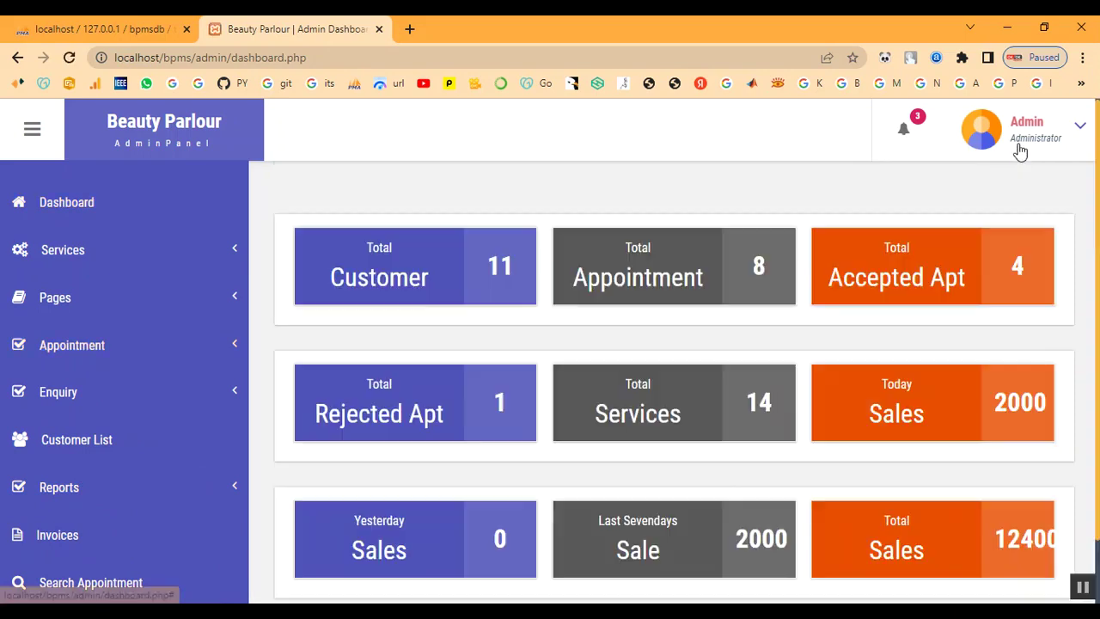
pyautogui.click(1020, 150)
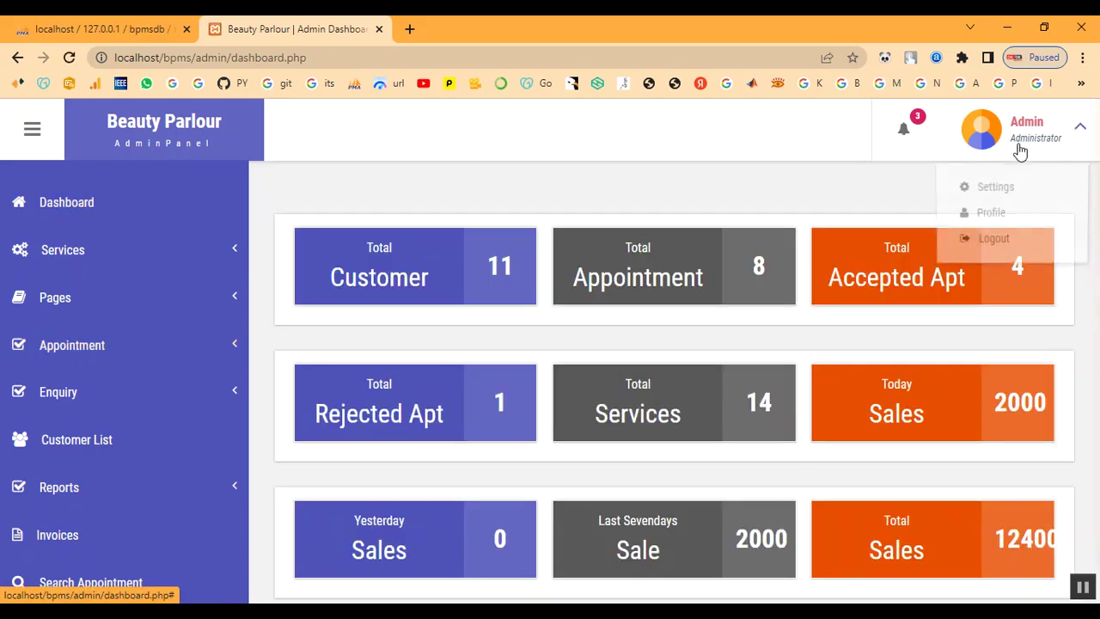